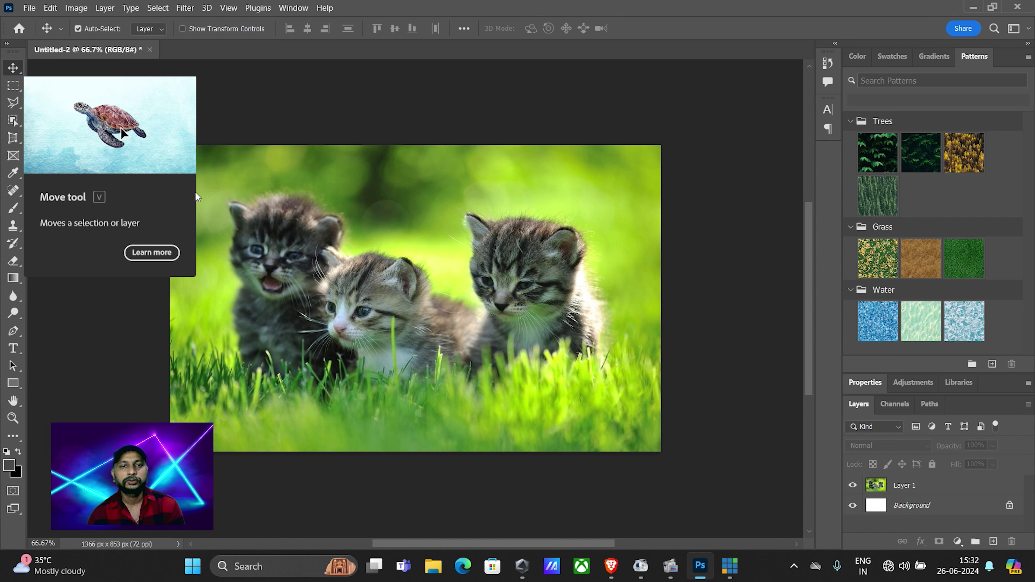
# Step: Select a rectangle over the middle kitten, fill it dark grey on a new layer, then deselect
pyautogui.click(13, 85)
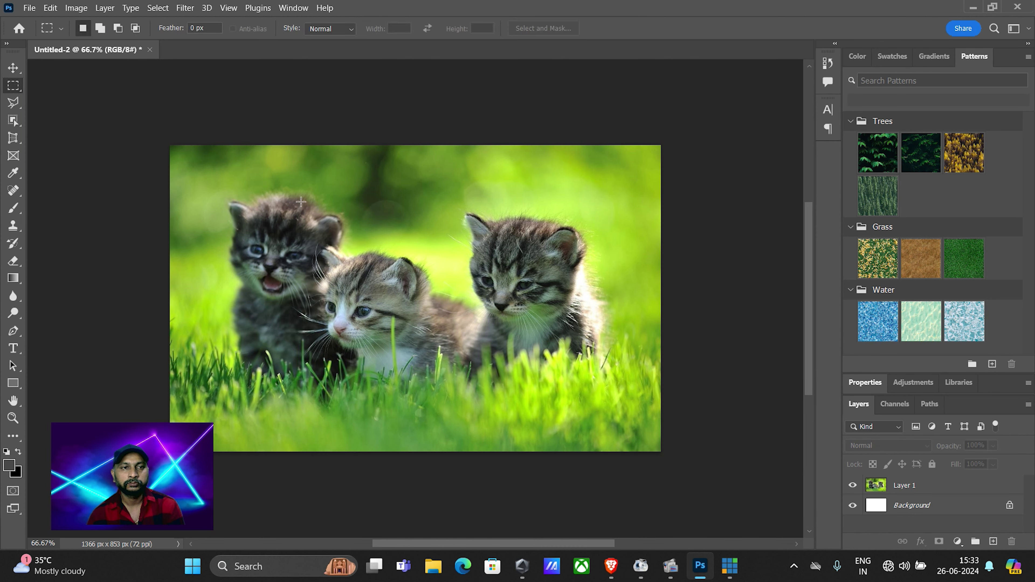
pyautogui.moveTo(294, 203); pyautogui.dragTo(474, 333)
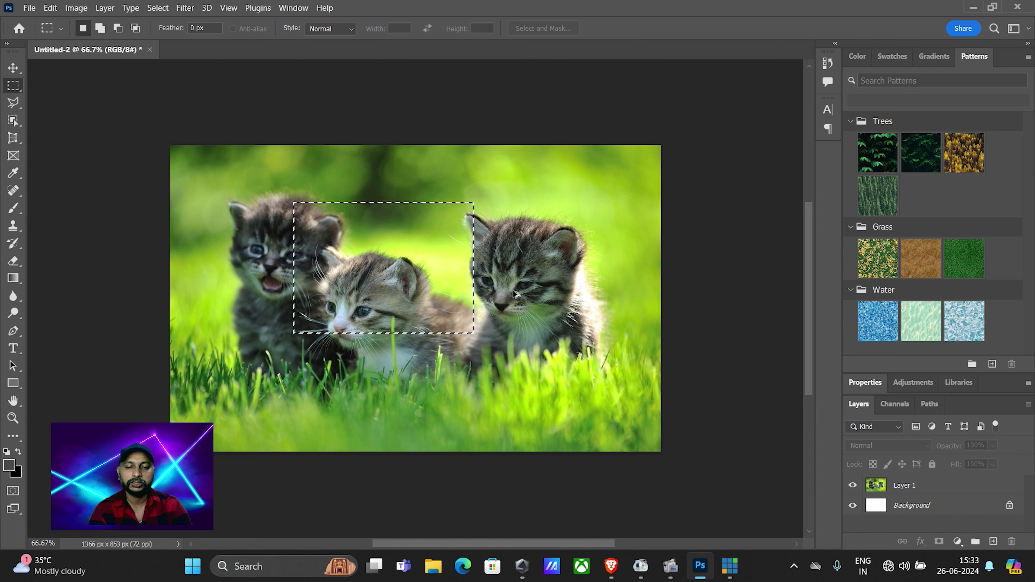
pyautogui.hotkey('ctrl', 'shift', 'alt', 'n')
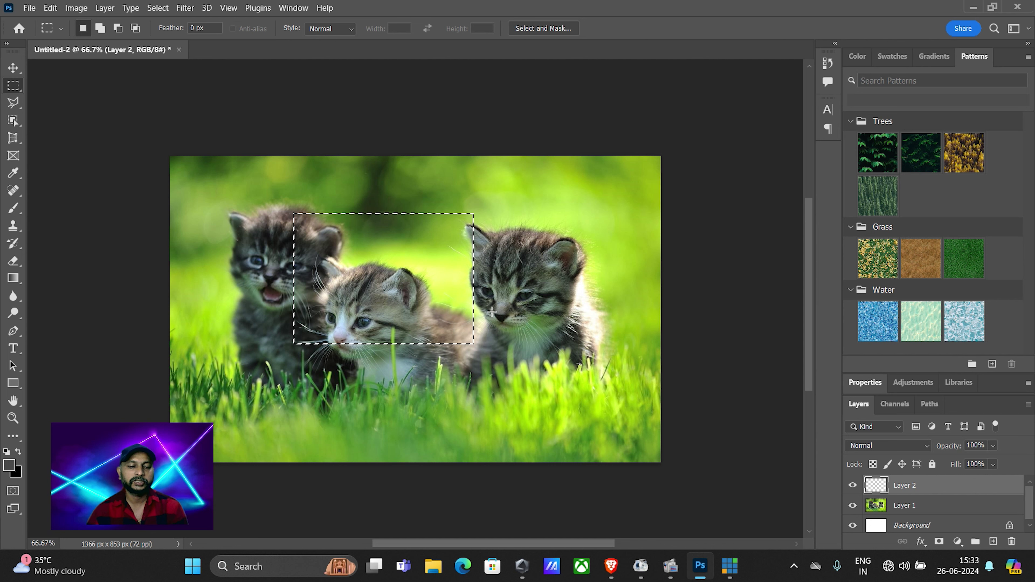
pyautogui.hotkey('alt', 'BackSpace')
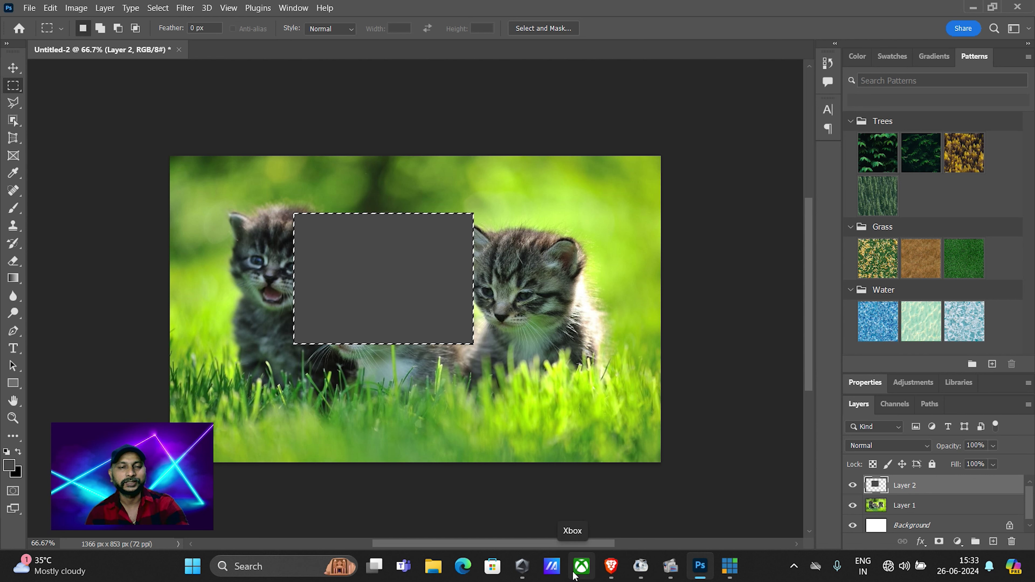
pyautogui.hotkey('ctrl', 'd')
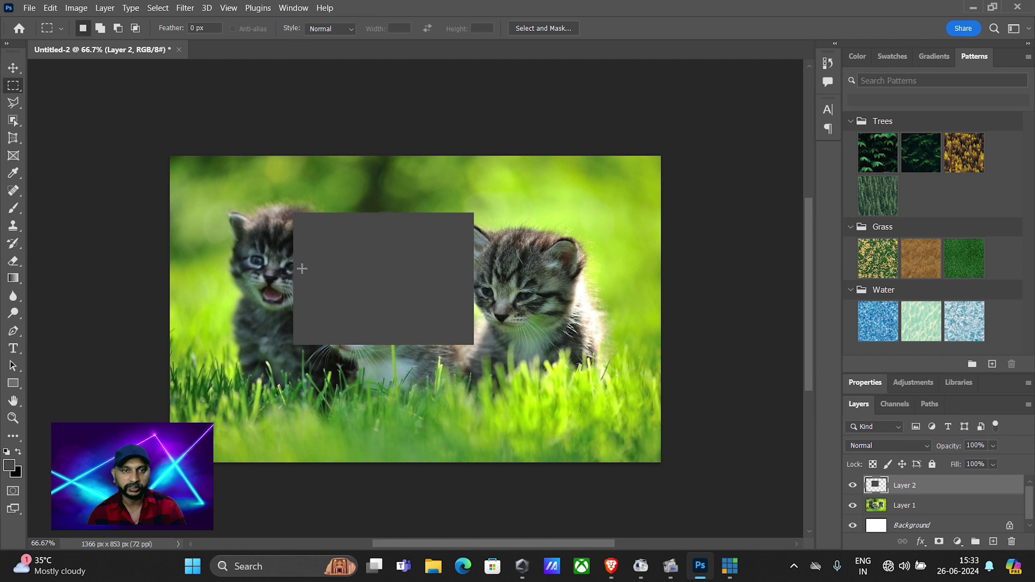
pyautogui.click(14, 69)
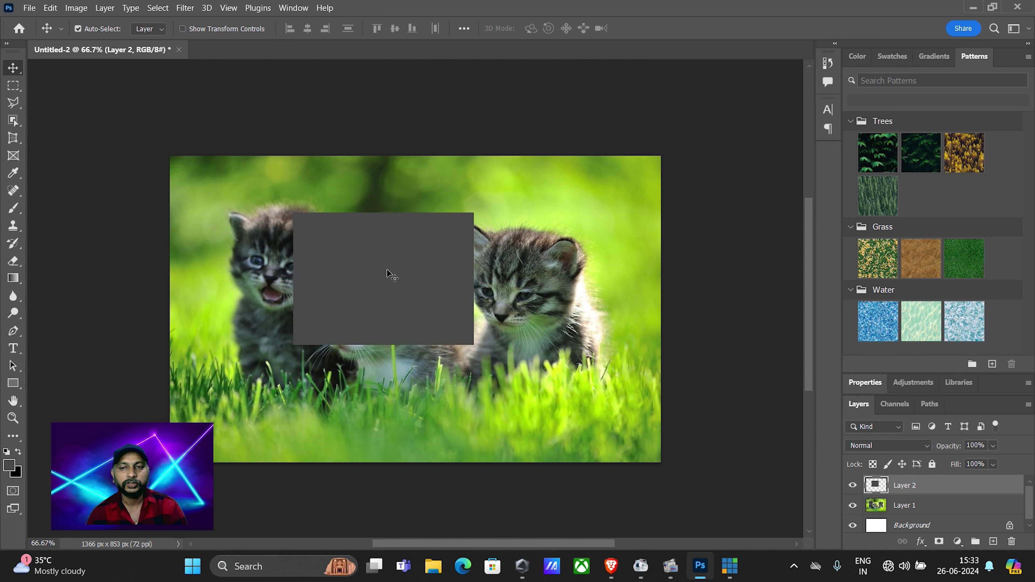
pyautogui.moveTo(388, 274); pyautogui.dragTo(332, 244)
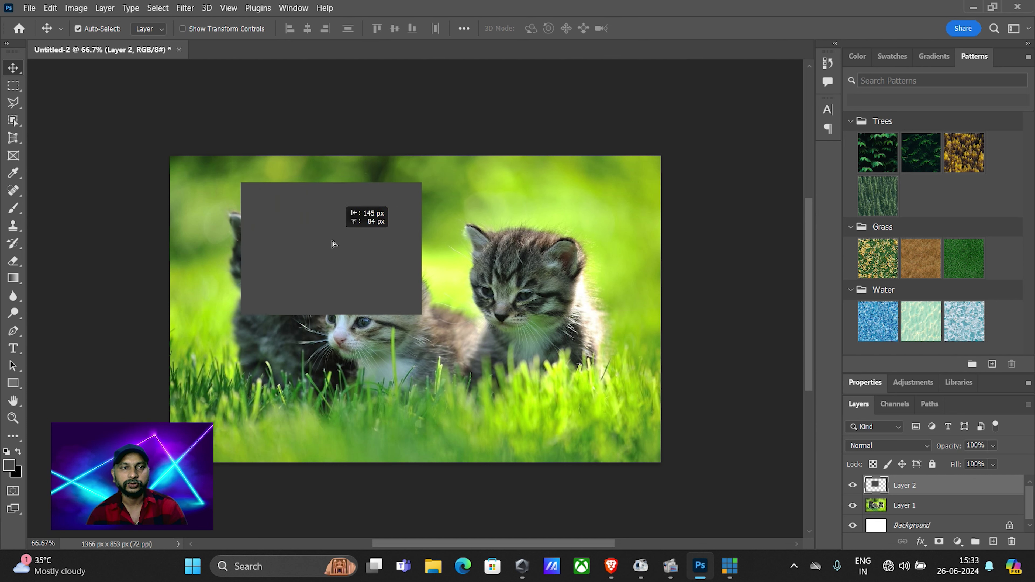
pyautogui.moveTo(332, 244); pyautogui.dragTo(386, 270)
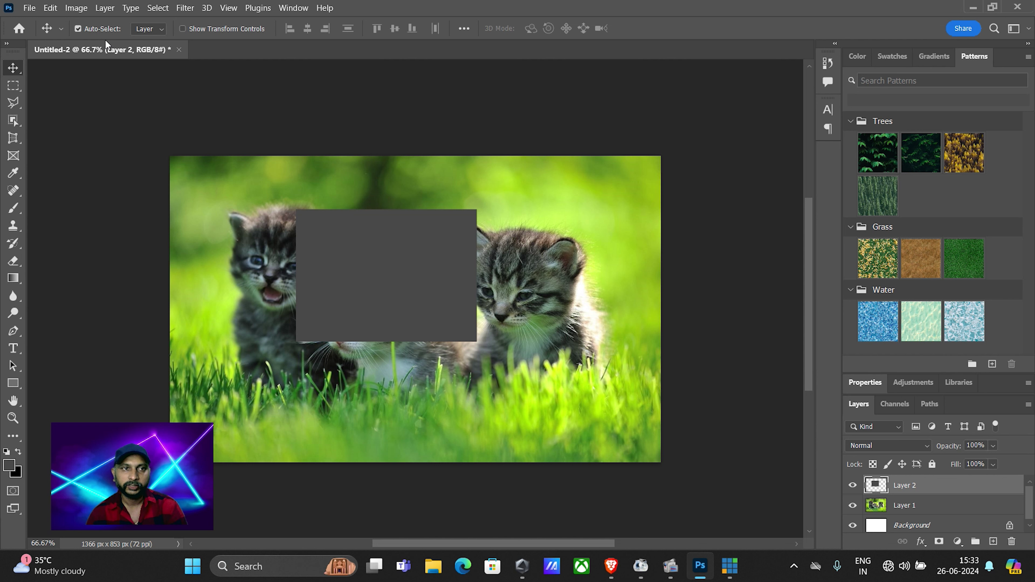
pyautogui.click(62, 29)
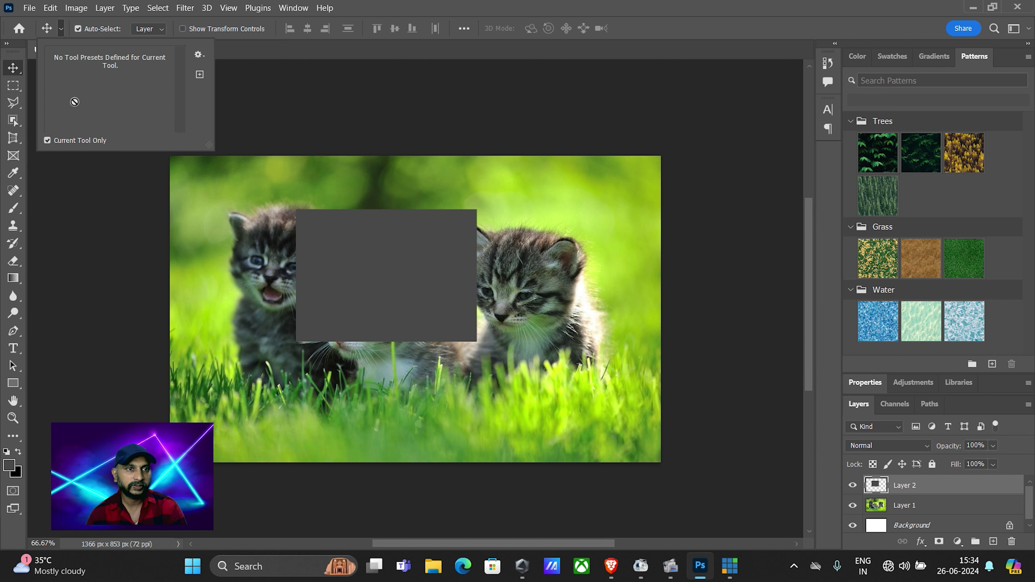
pyautogui.click(48, 28)
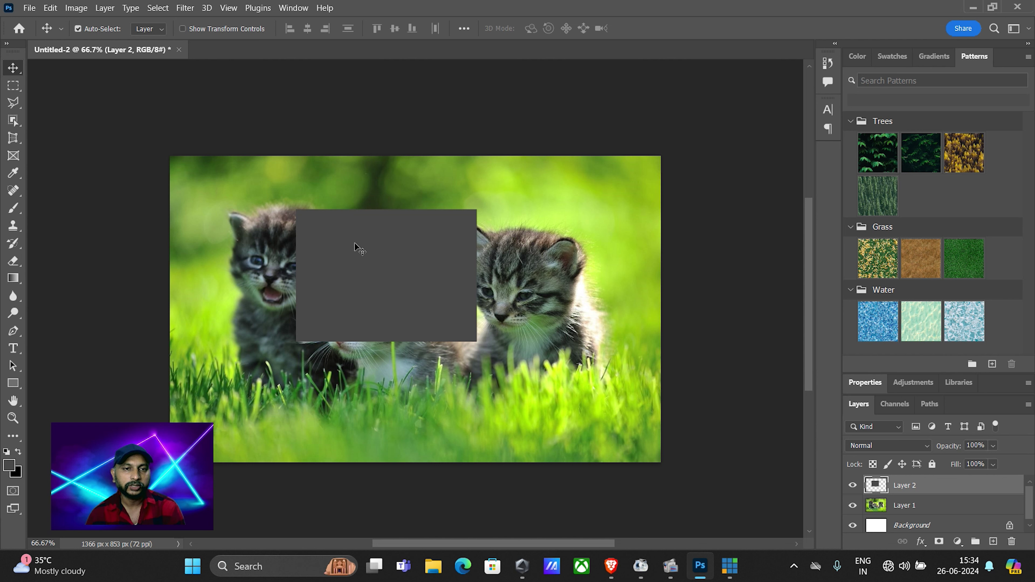
pyautogui.moveTo(255, 264); pyautogui.dragTo(249, 257)
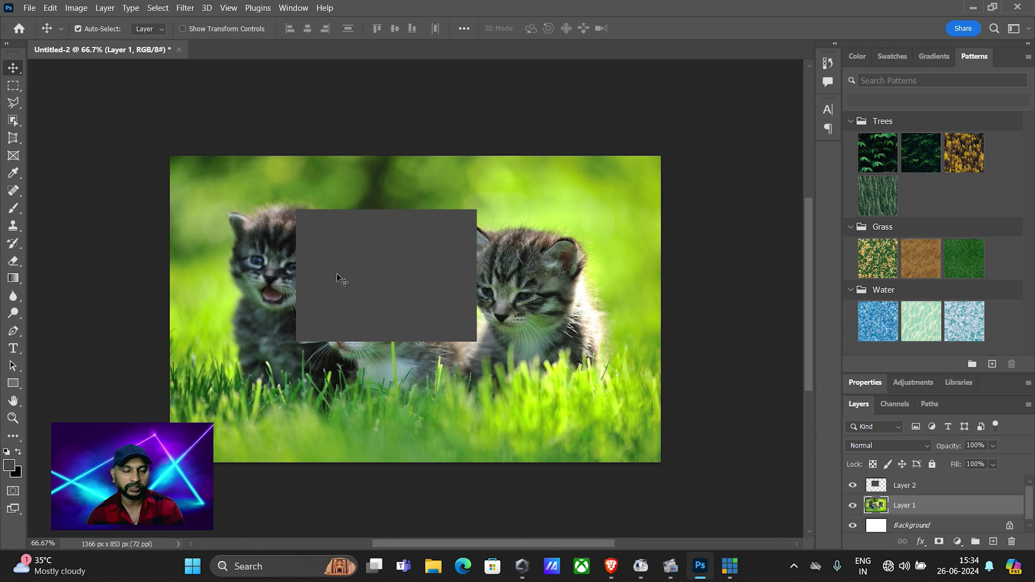
pyautogui.moveTo(339, 272)
pyautogui.mouseDown()
pyautogui.moveTo(369, 228)
pyautogui.moveTo(386, 224)
pyautogui.moveTo(396, 296)
pyautogui.moveTo(423, 293)
pyautogui.moveTo(293, 280)
pyautogui.moveTo(539, 301)
pyautogui.moveTo(529, 213)
pyautogui.moveTo(404, 342)
pyautogui.moveTo(390, 281)
pyautogui.mouseUp()
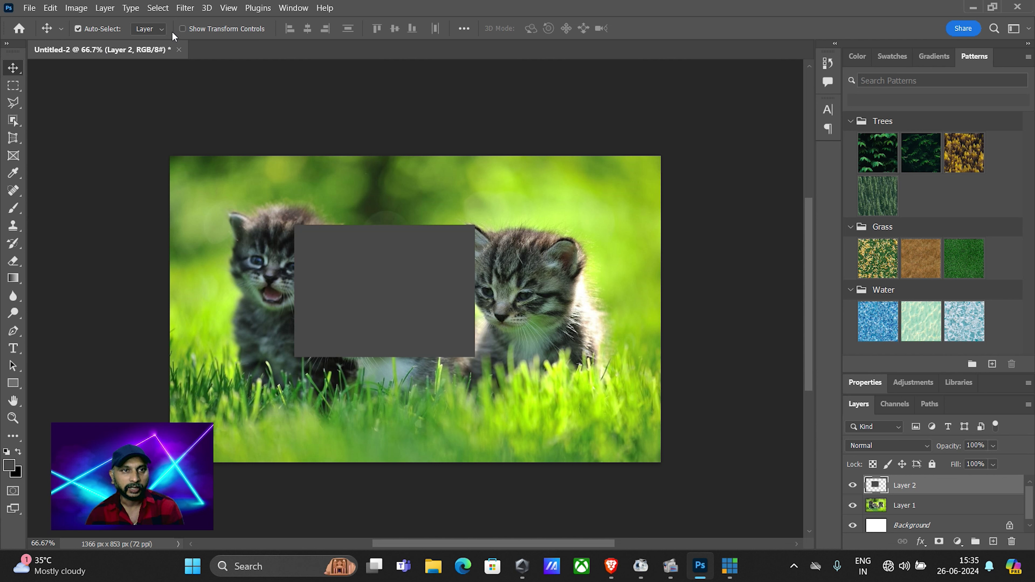
# Step: Keep Auto-Select on single layers and select Layer 1 together with Layer 2
pyautogui.click(162, 30)
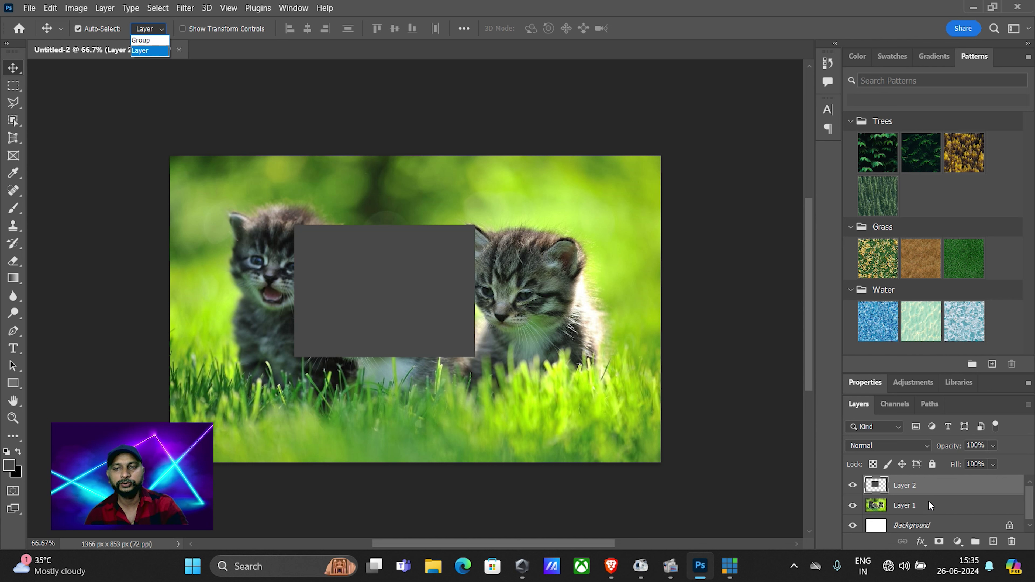
pyautogui.click(929, 504)
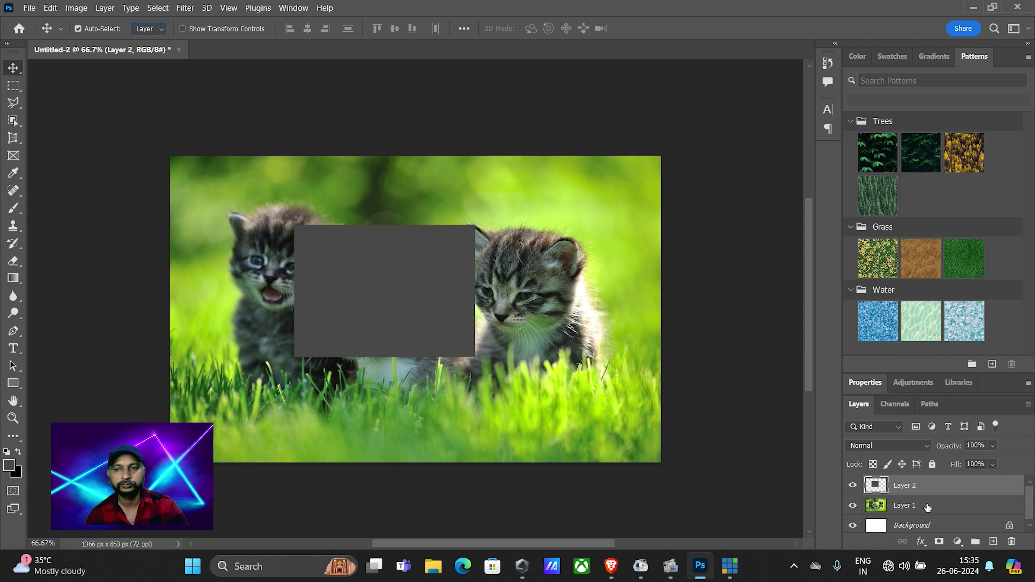
pyautogui.keyDown('shift'); pyautogui.click(928, 507); pyautogui.keyUp('shift')
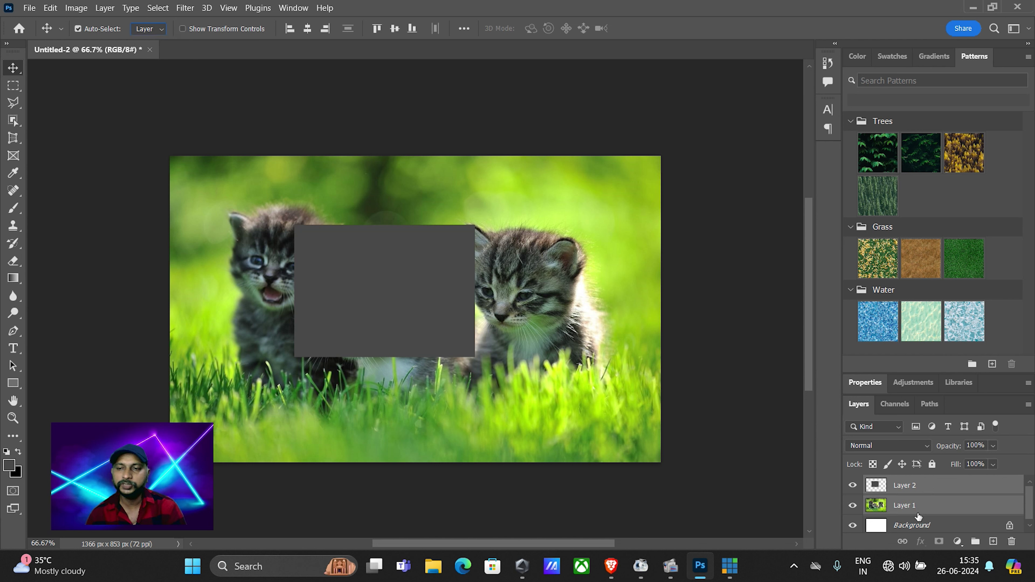
pyautogui.click(924, 490)
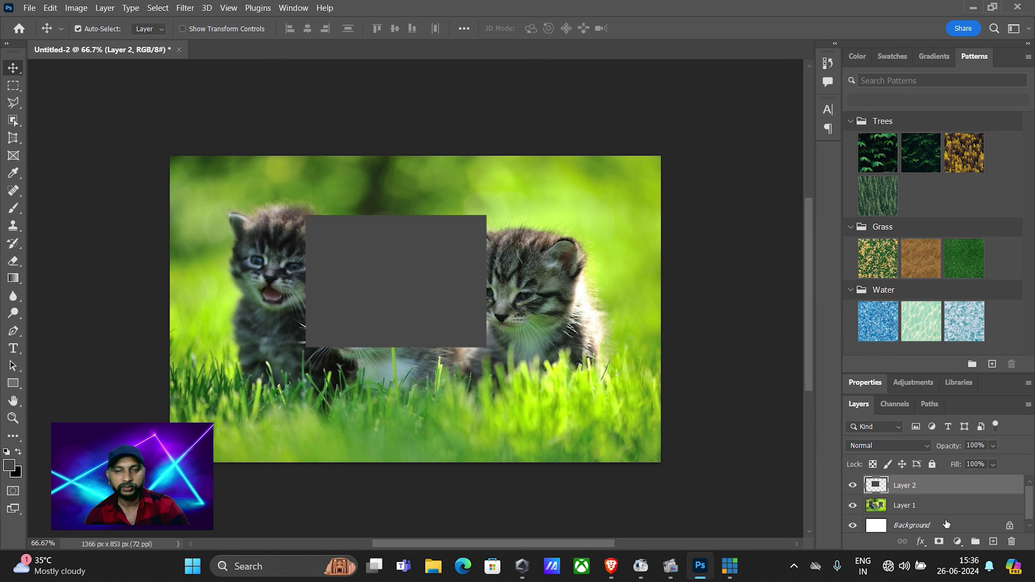
pyautogui.keyDown('shift'); pyautogui.click(935, 512); pyautogui.keyUp('shift')
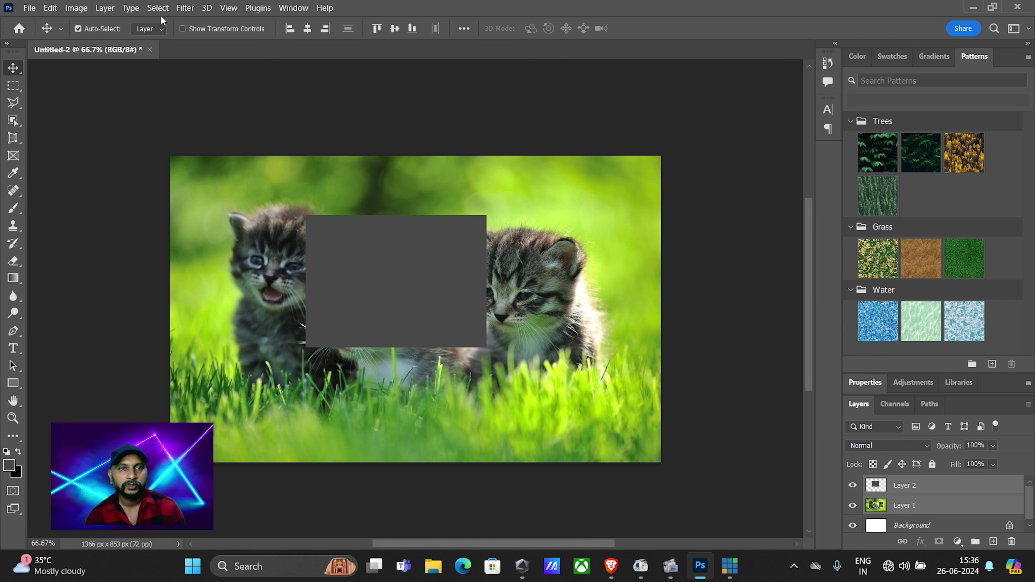
# Step: Group Layer 1 and Layer 2 into Group 1, set Auto-Select to Group, and nudge the group
pyautogui.click(106, 9)
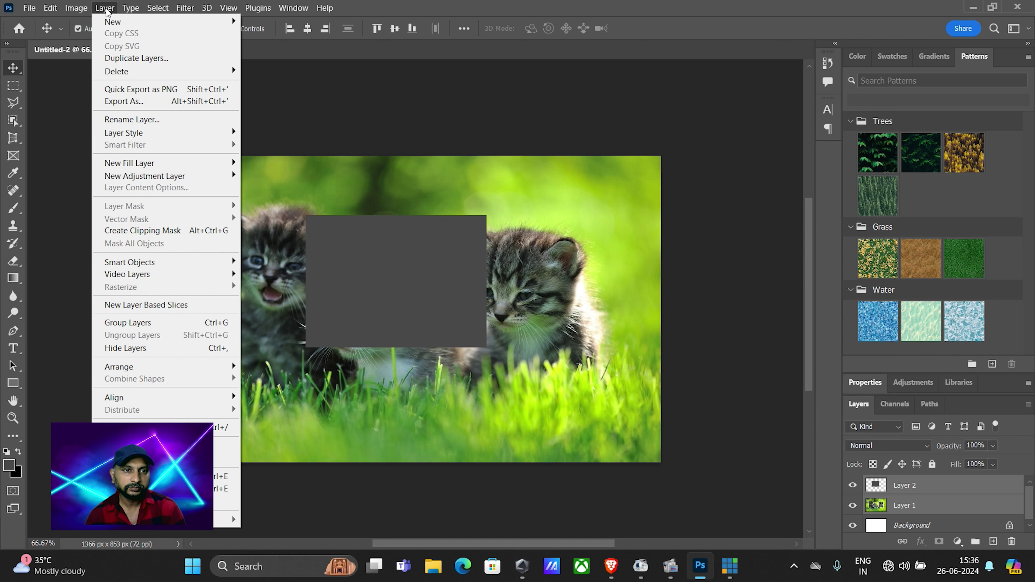
pyautogui.click(164, 324)
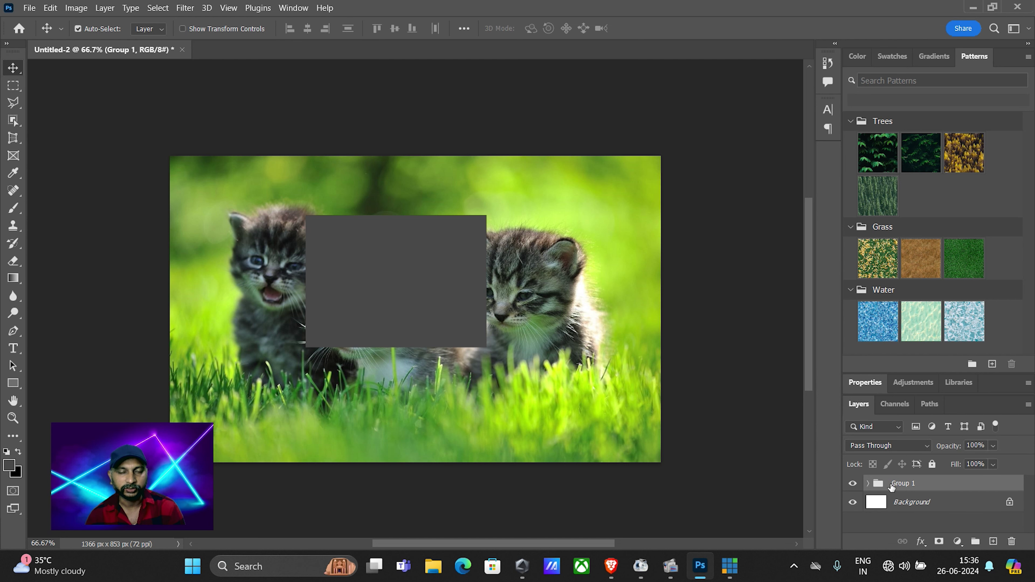
pyautogui.click(156, 40)
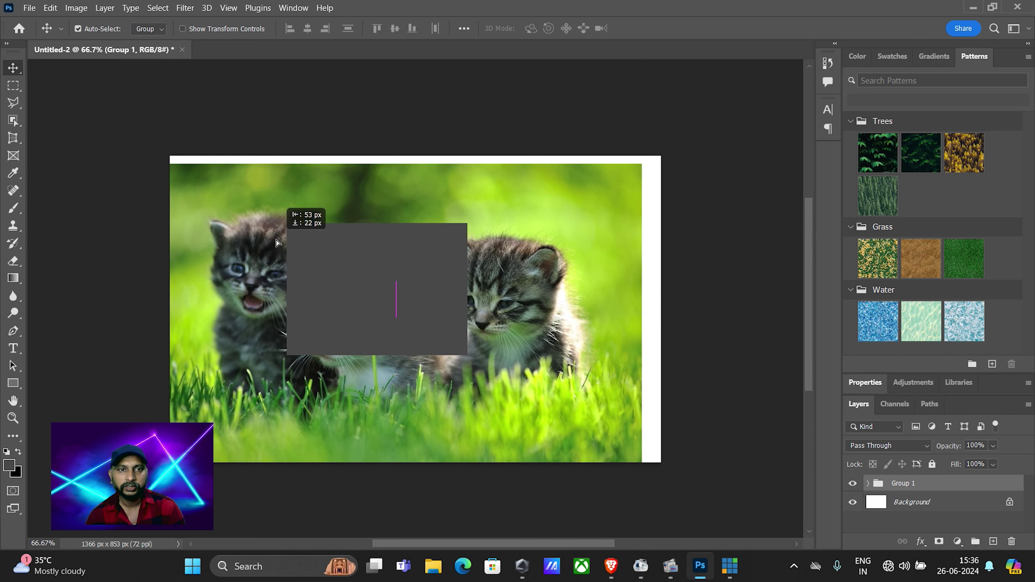
pyautogui.moveTo(300, 271); pyautogui.dragTo(287, 272)
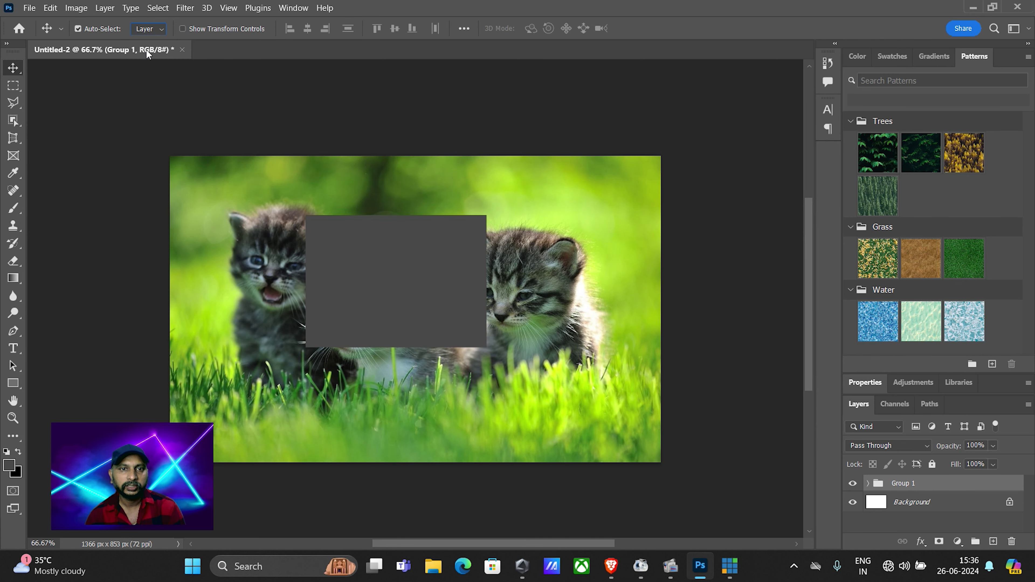
# Step: Move the grey rectangle down over the right kitten's face and start scaling it with transform controls
pyautogui.moveTo(367, 257)
pyautogui.mouseDown()
pyautogui.moveTo(334, 297)
pyautogui.moveTo(360, 286)
pyautogui.mouseUp()
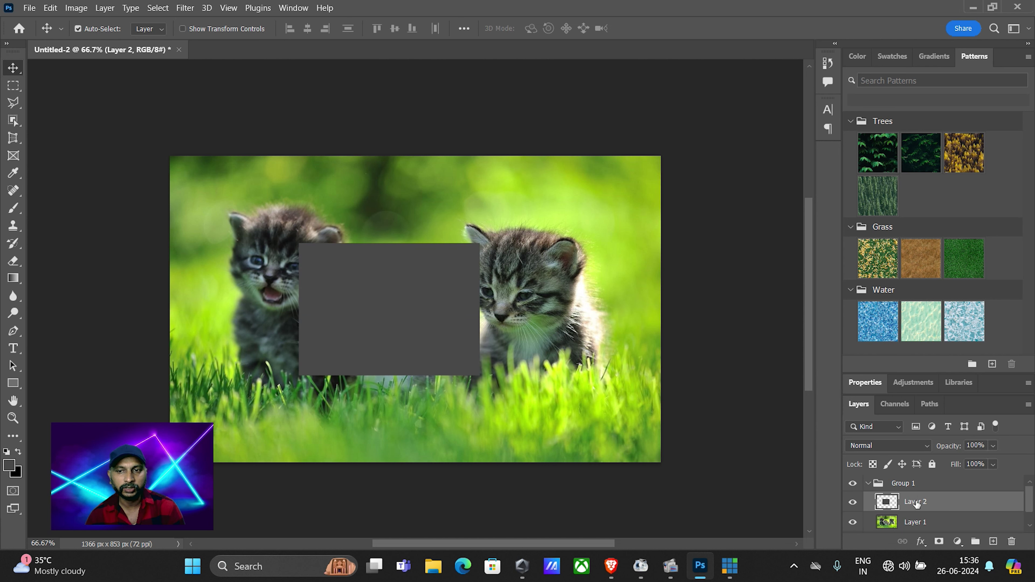
pyautogui.moveTo(409, 325); pyautogui.dragTo(429, 319)
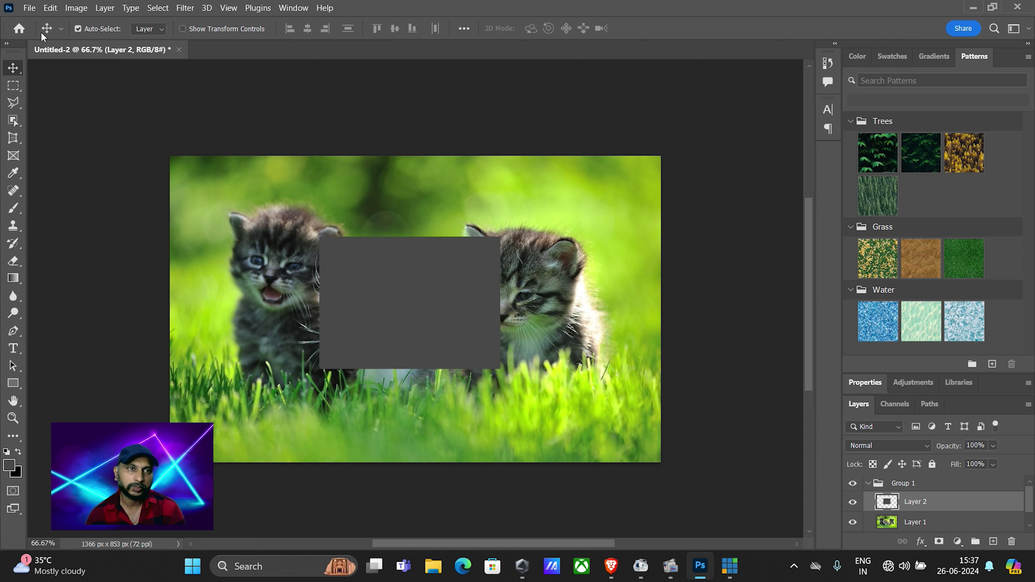
pyautogui.click(182, 29)
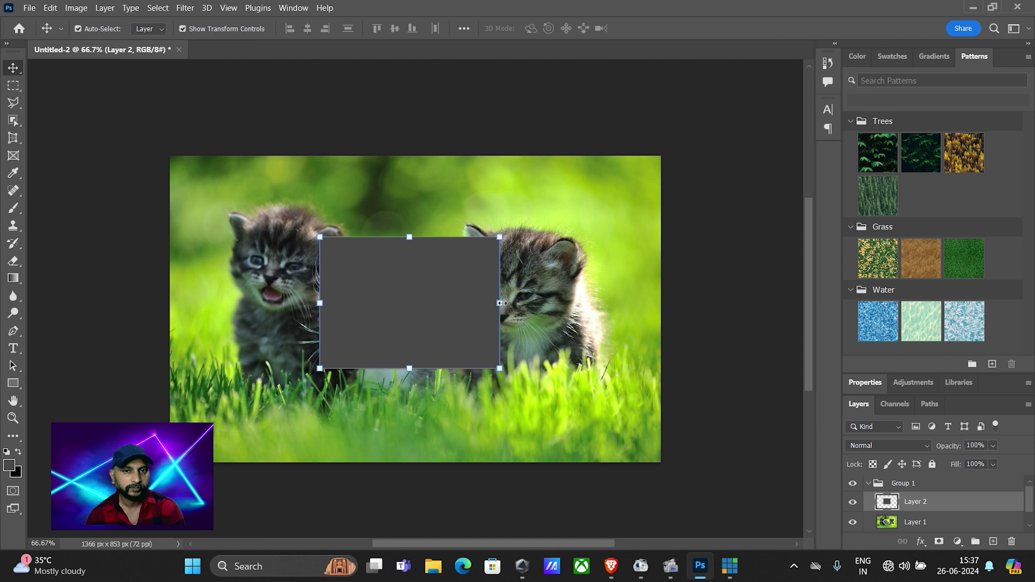
pyautogui.moveTo(502, 303); pyautogui.dragTo(586, 318)
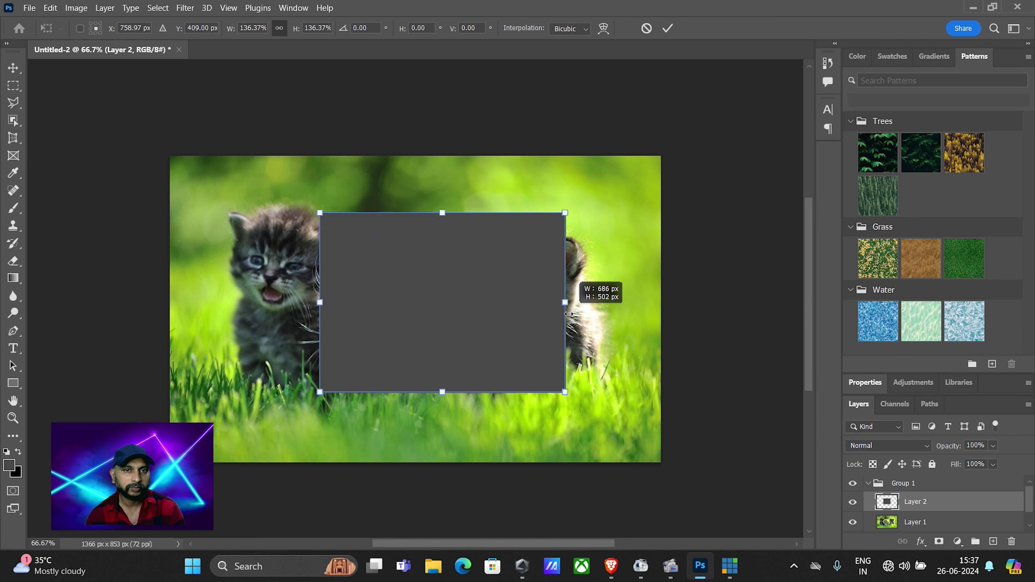
# Step: Scale the grey rectangle to about 139% and commit the transform
pyautogui.moveTo(586, 318); pyautogui.dragTo(565, 302)
pyautogui.moveTo(320, 302); pyautogui.dragTo(247, 303)
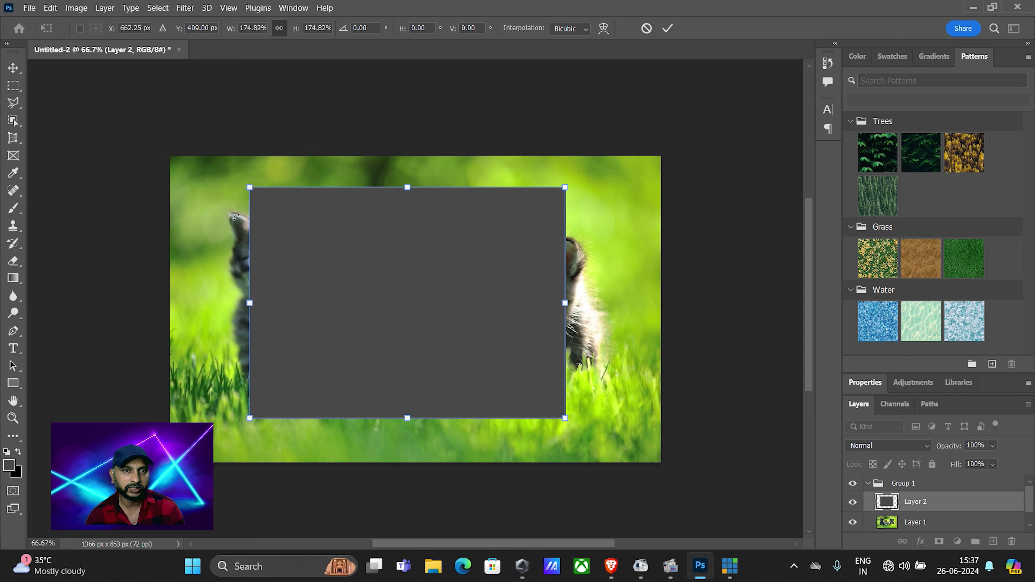
pyautogui.moveTo(250, 188); pyautogui.dragTo(314, 235)
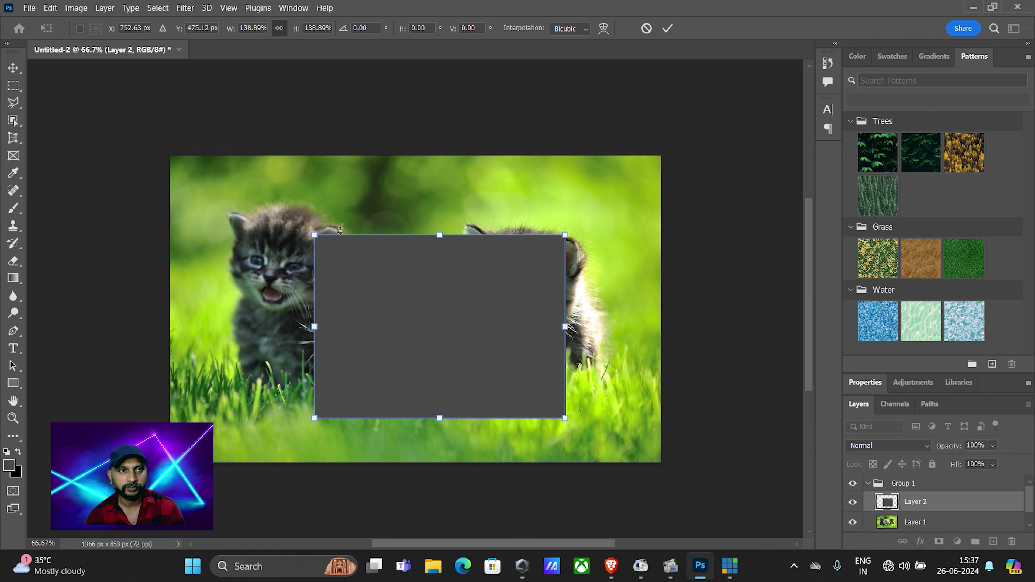
pyautogui.press('Return')
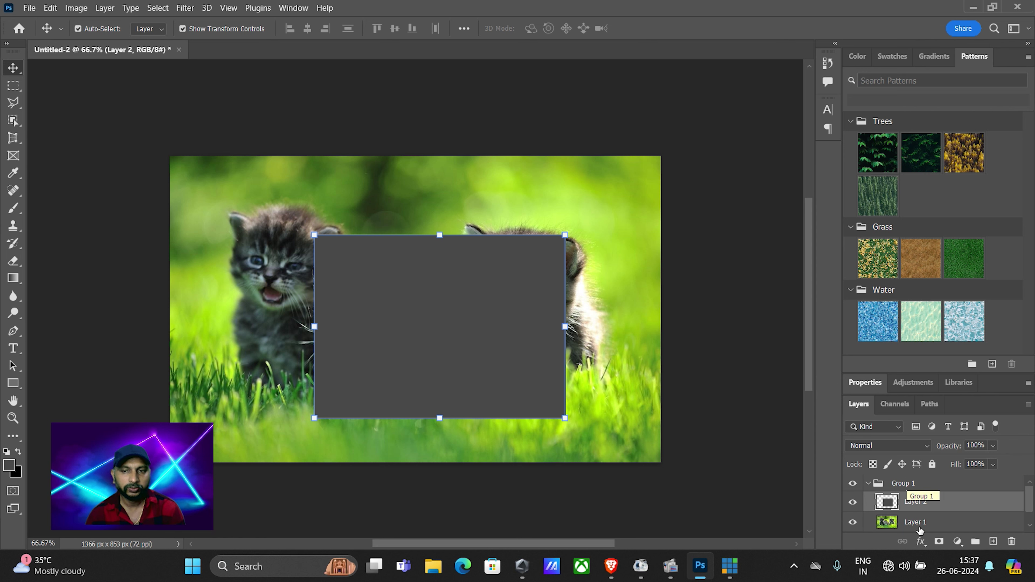
# Step: Align the grey rectangle to the photo's right edge and duplicate it as Layer 2 copy
pyautogui.keyDown('shift'); pyautogui.click(931, 524); pyautogui.keyUp('shift')
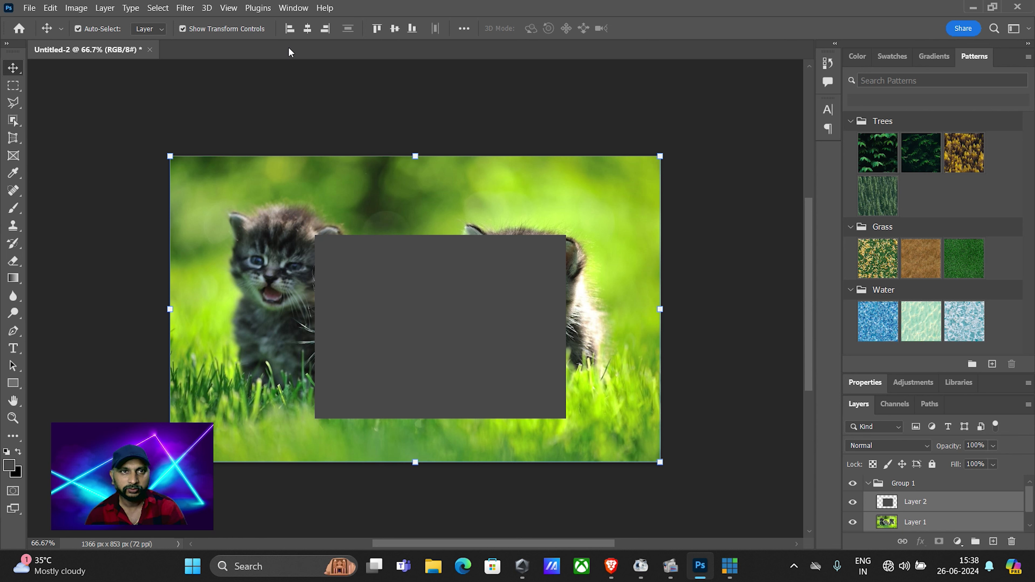
pyautogui.click(290, 29)
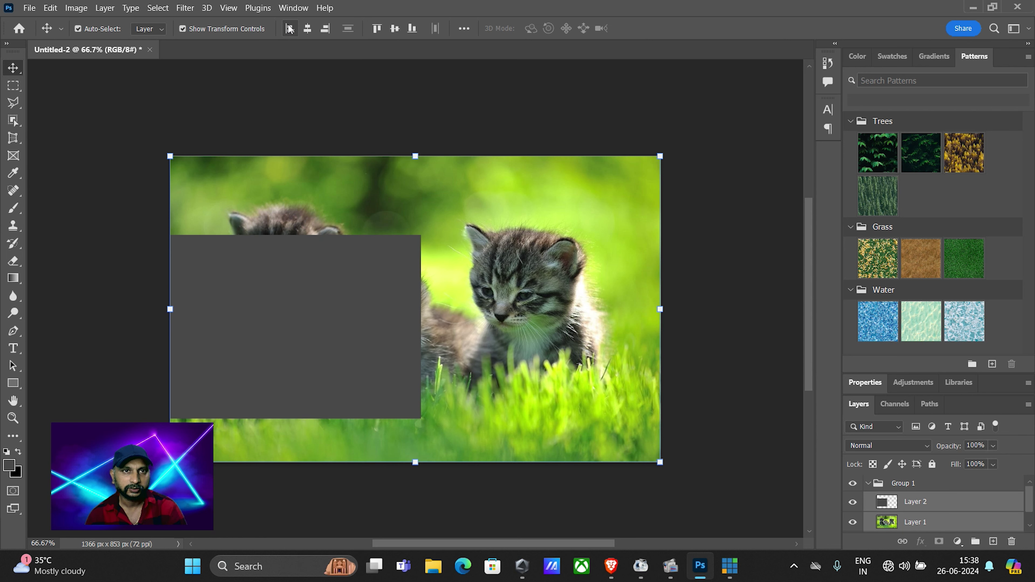
pyautogui.click(308, 30)
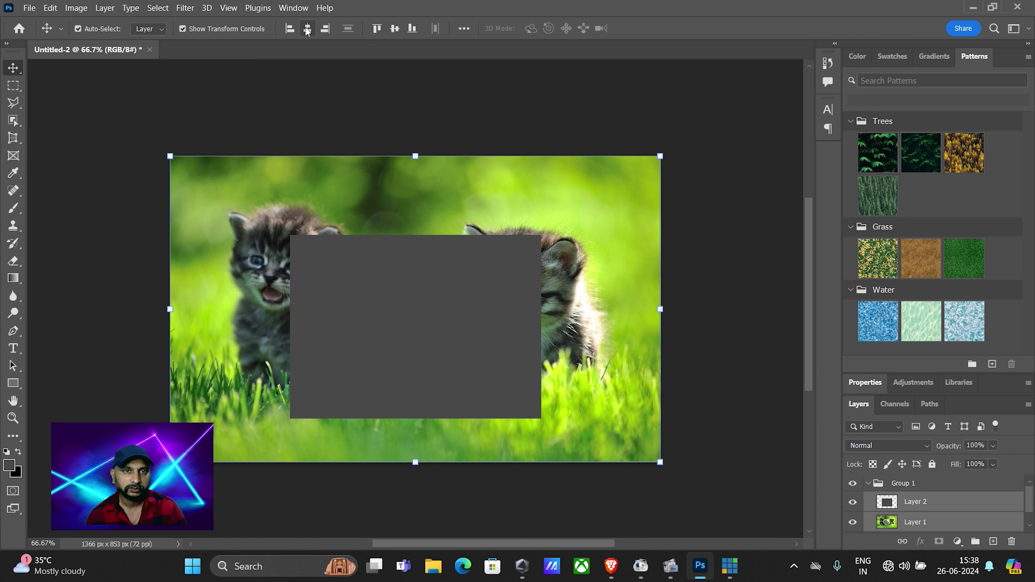
pyautogui.click(329, 30)
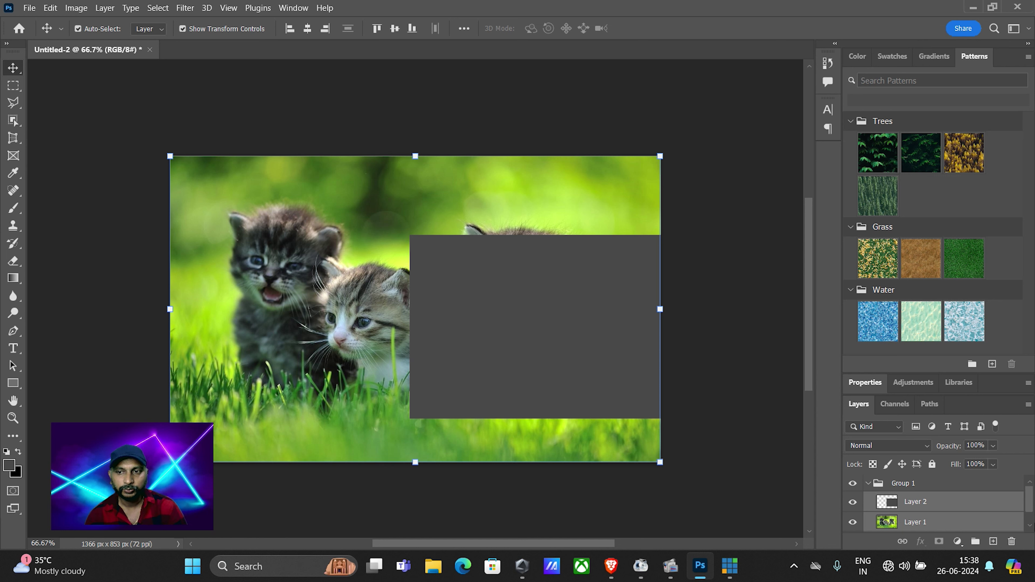
pyautogui.scroll(-1, 1027, 504)
pyautogui.hotkey('ctrl', 'j')
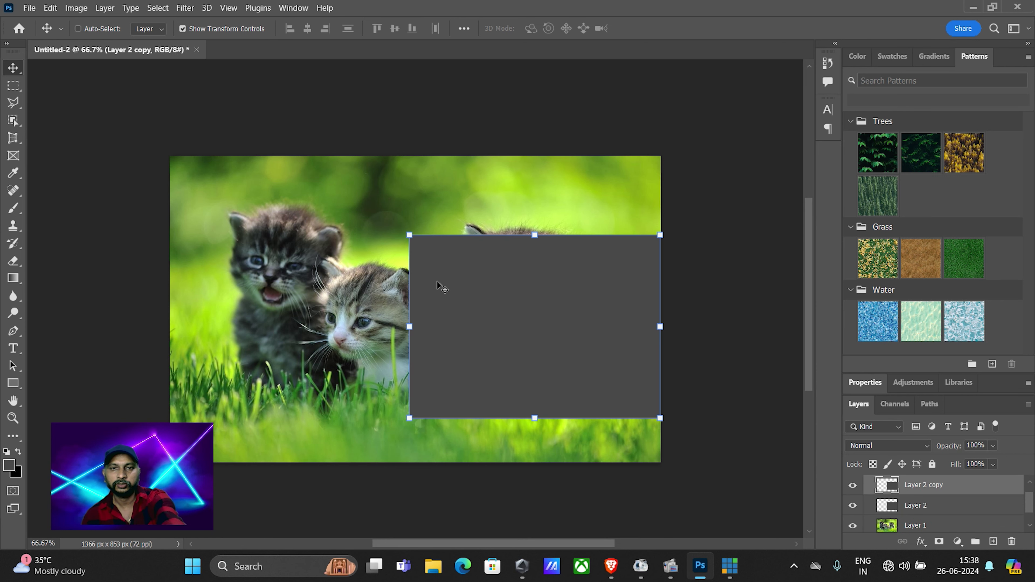
# Step: Move Layer 2 copy left, bottom-align it with Layer 2 and Layer 1, then select Layer 2 alone
pyautogui.moveTo(458, 304); pyautogui.dragTo(256, 281)
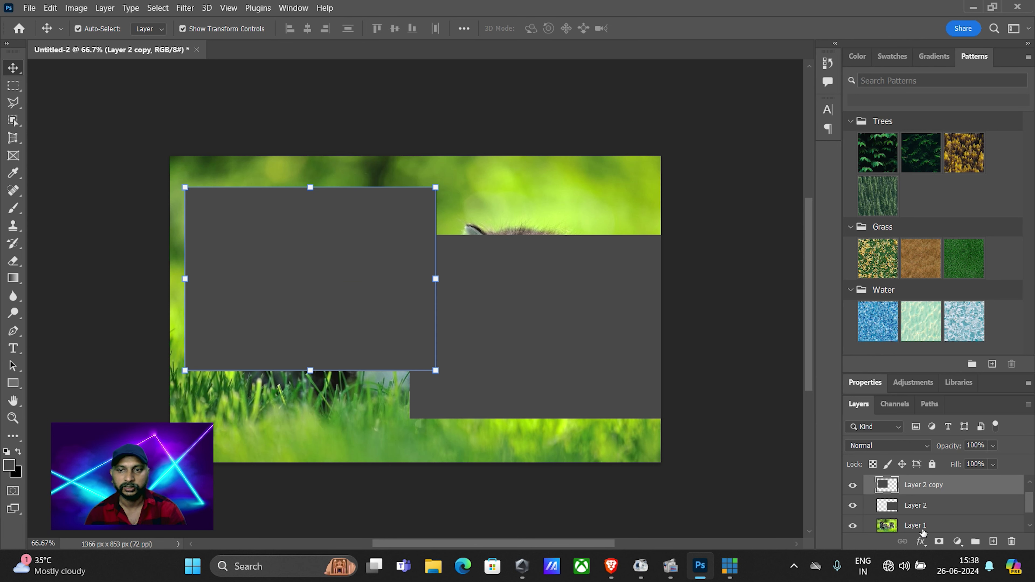
pyautogui.keyDown('shift'); pyautogui.click(936, 506); pyautogui.keyUp('shift')
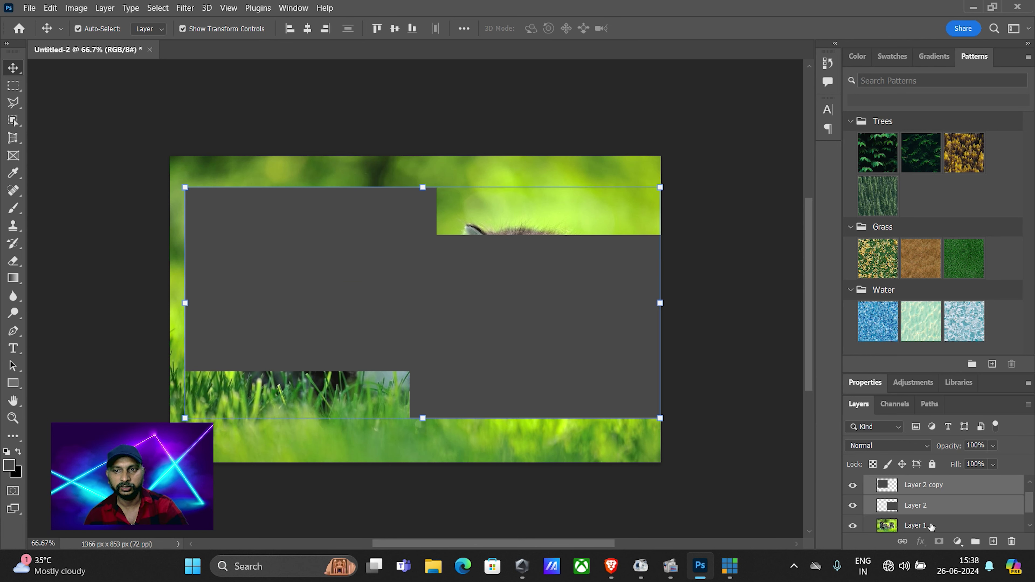
pyautogui.keyDown('shift'); pyautogui.click(930, 526); pyautogui.keyUp('shift')
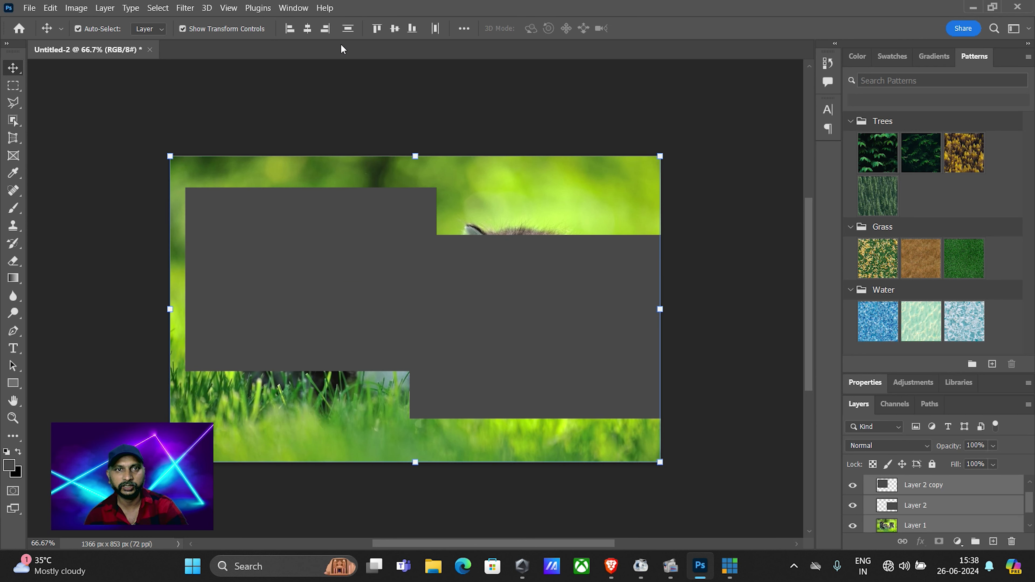
pyautogui.click(348, 29)
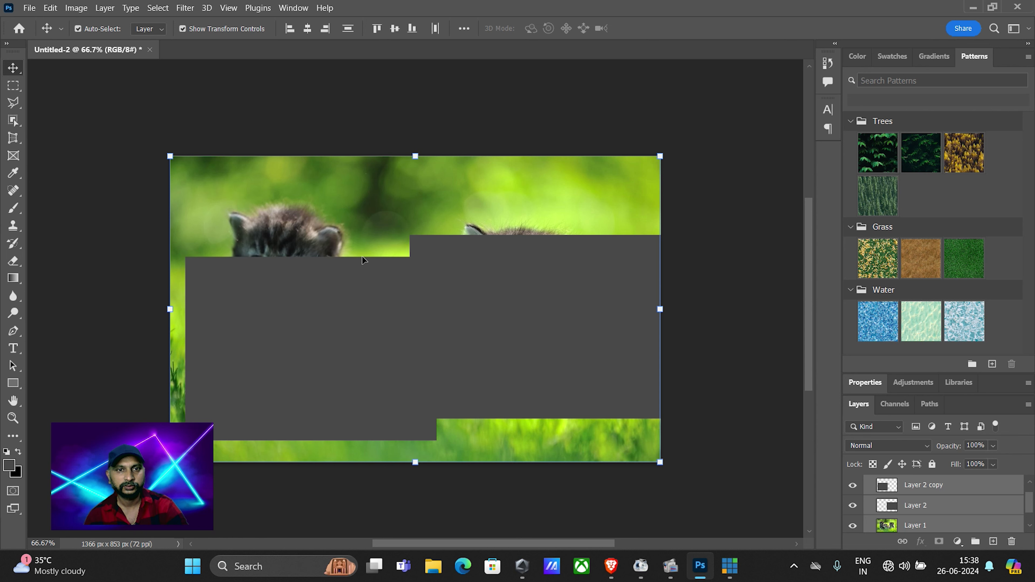
pyautogui.click(348, 29)
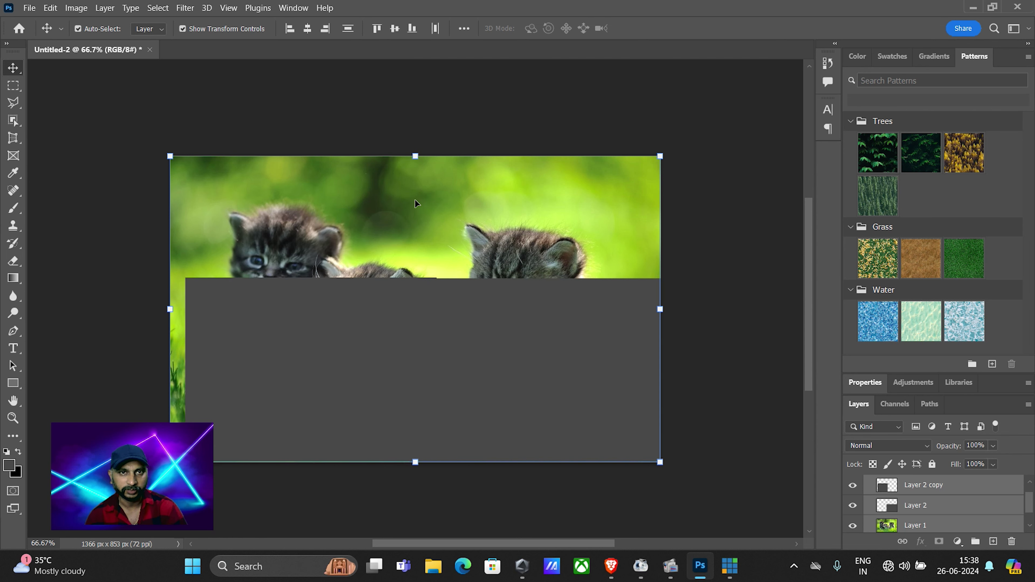
pyautogui.click(469, 294)
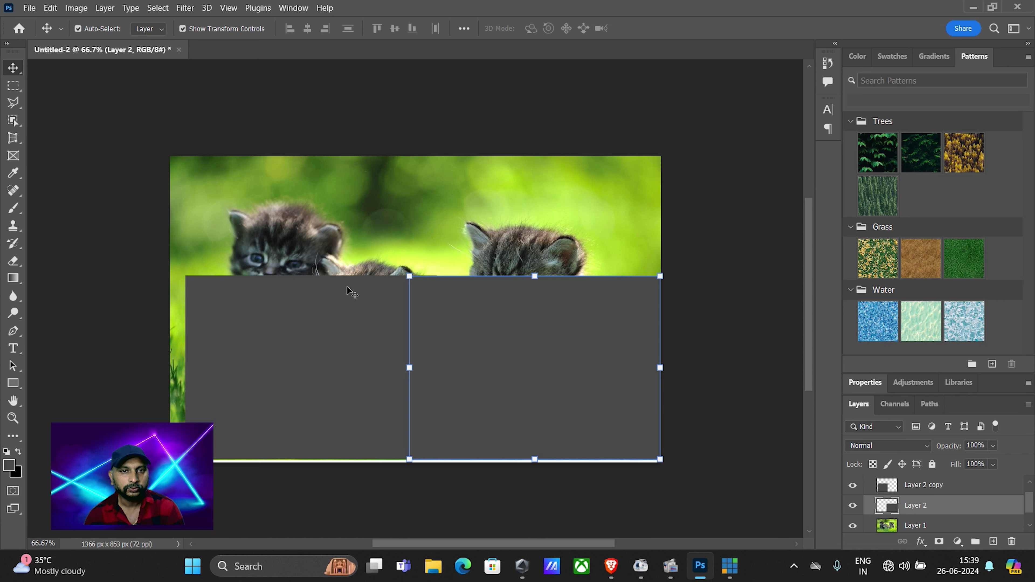
# Step: Use the canvas right-click layer list to activate Layer 1, then Background, then dismiss it
pyautogui.rightClick(362, 231)
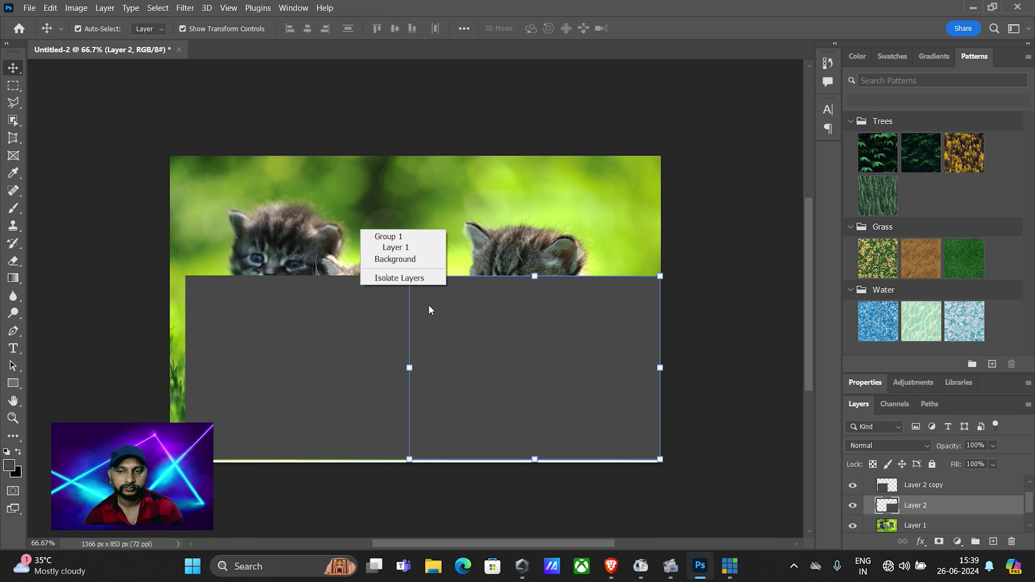
pyautogui.click(387, 250)
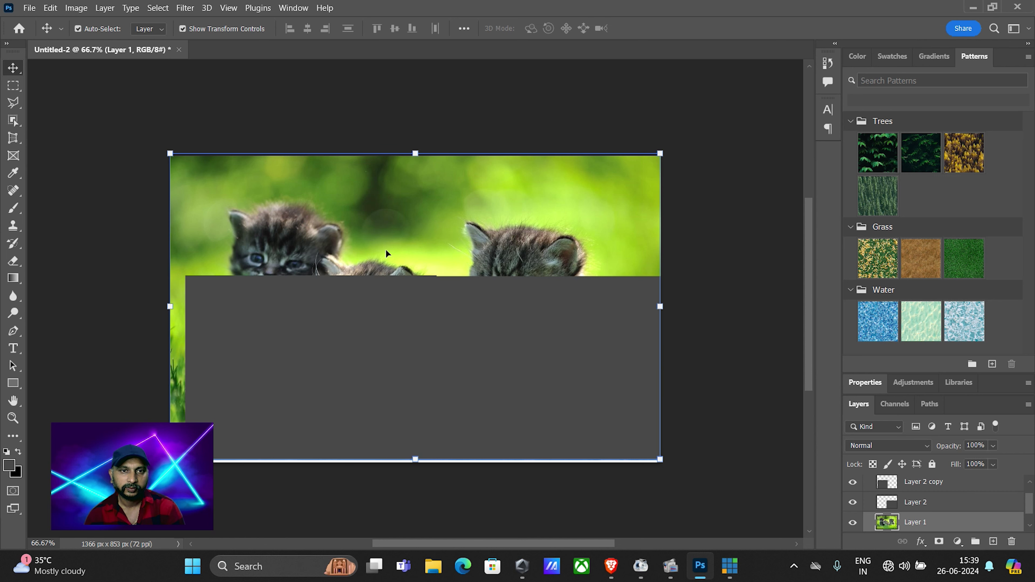
pyautogui.rightClick(365, 223)
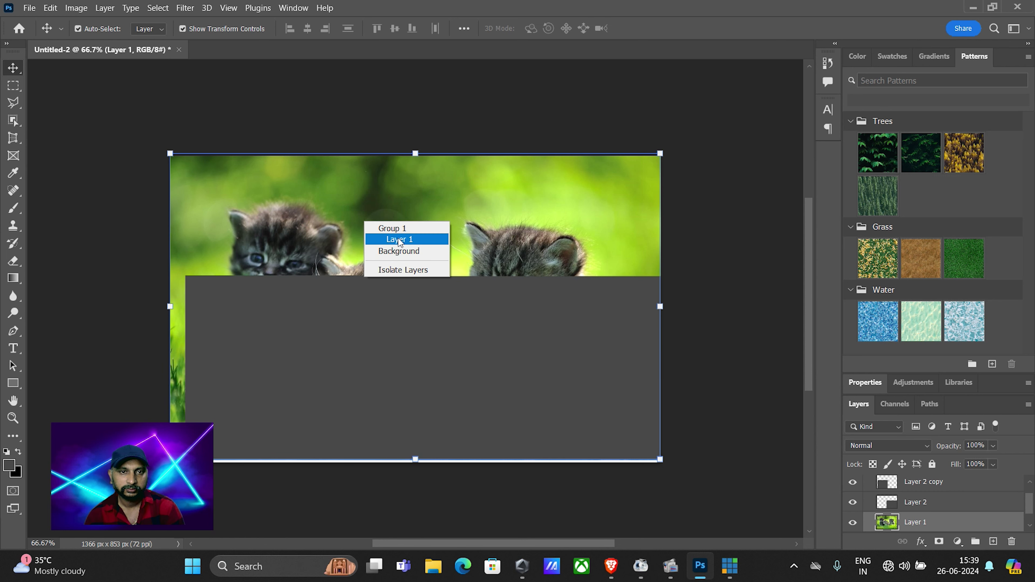
pyautogui.click(398, 250)
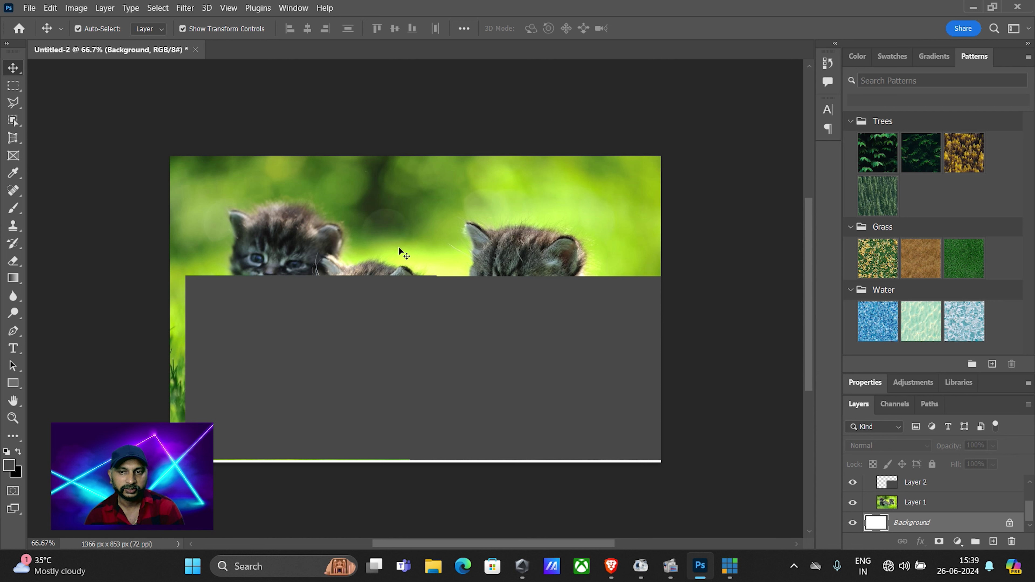
pyautogui.rightClick(523, 326)
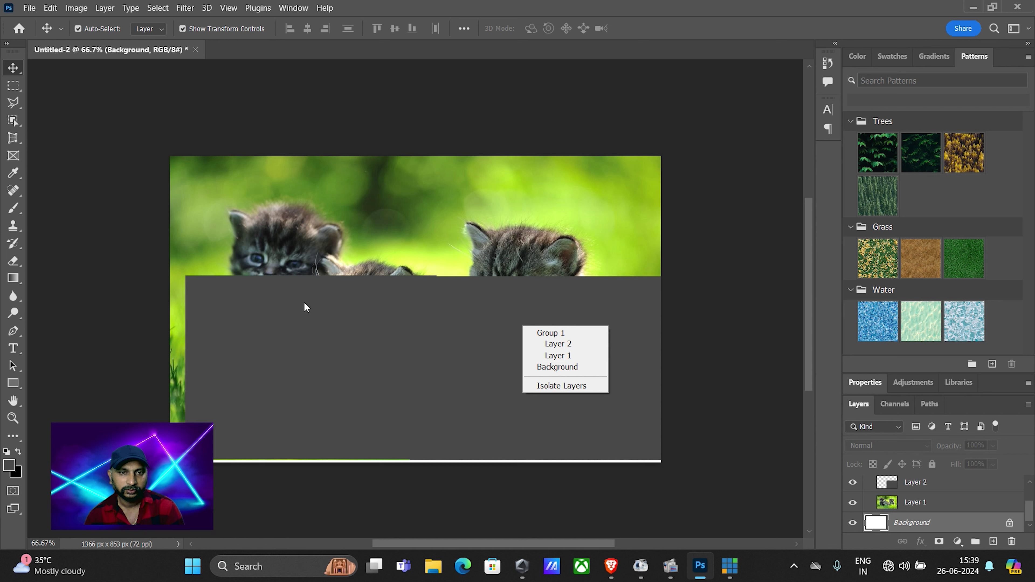
pyautogui.rightClick(312, 329)
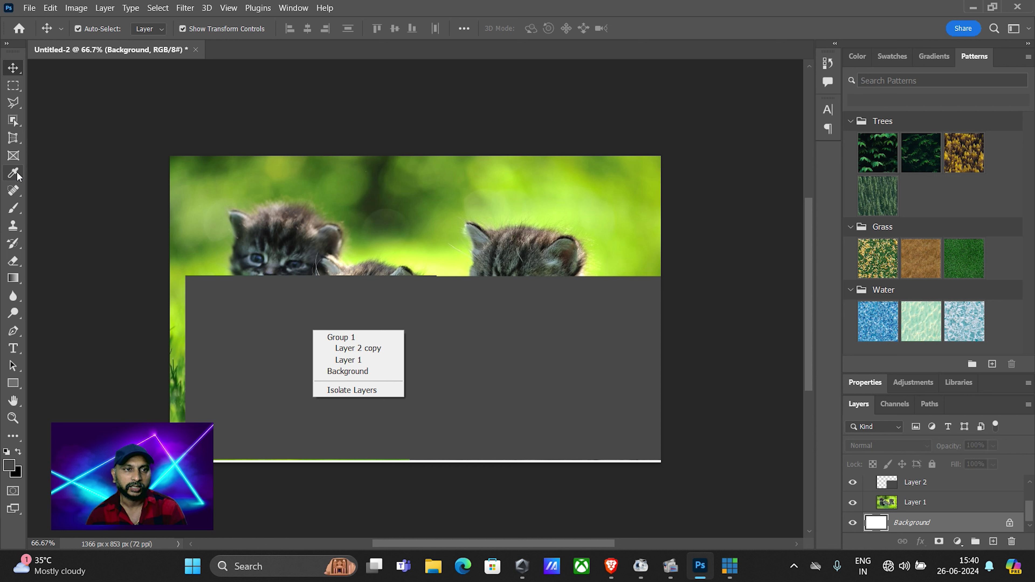
pyautogui.click(53, 231)
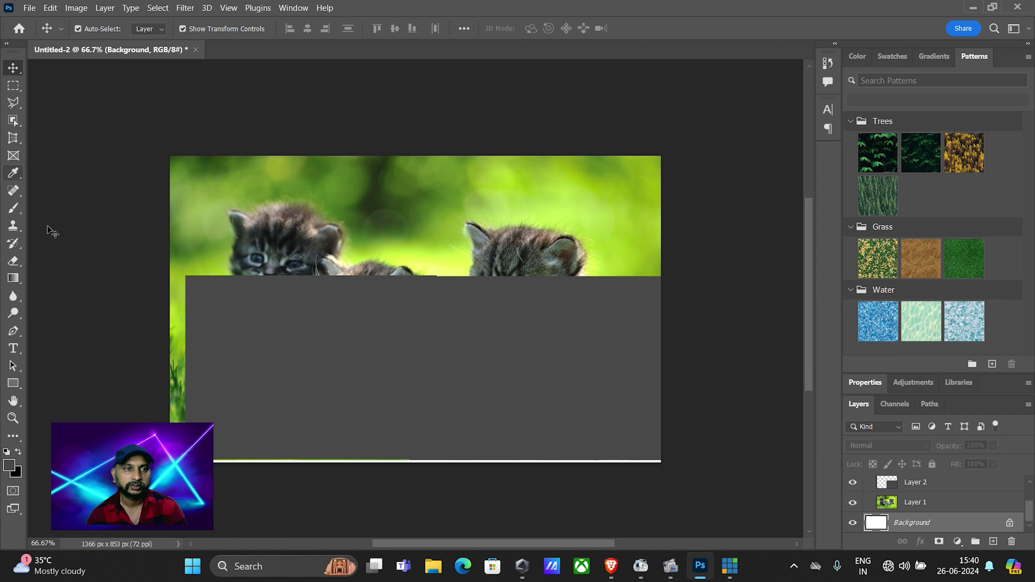
# Step: Move the left grey rectangle, Layer 2 copy, up to the upper-left
pyautogui.click(14, 175)
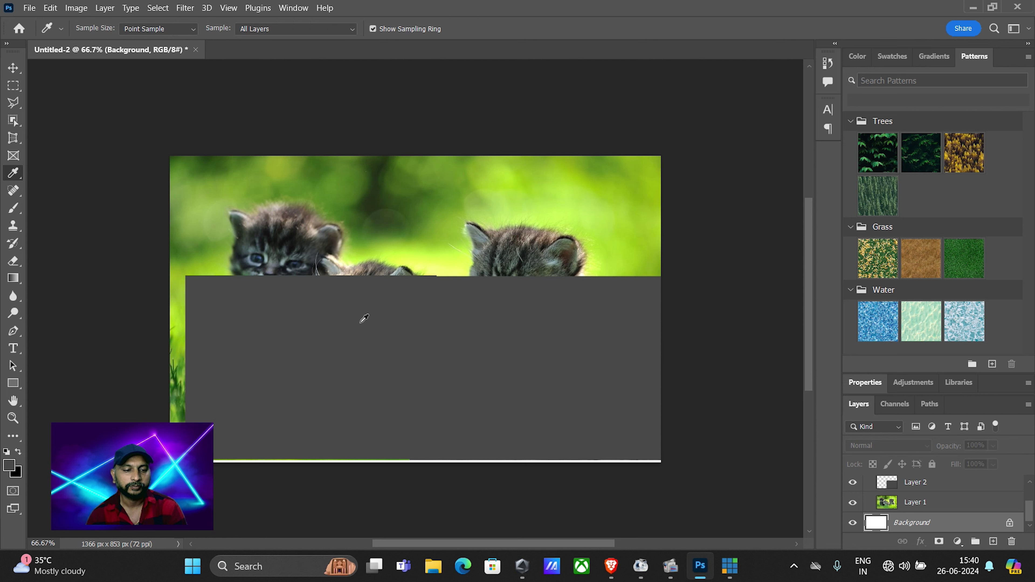
pyautogui.moveTo(361, 325)
pyautogui.mouseDown()
pyautogui.moveTo(353, 277)
pyautogui.moveTo(408, 288)
pyautogui.mouseUp()
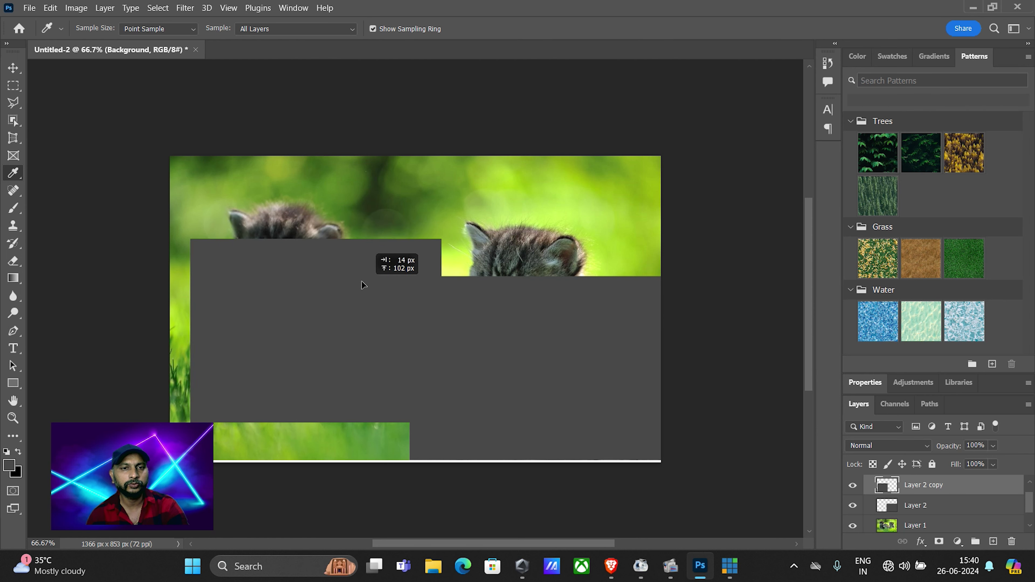
pyautogui.moveTo(408, 288); pyautogui.dragTo(388, 281)
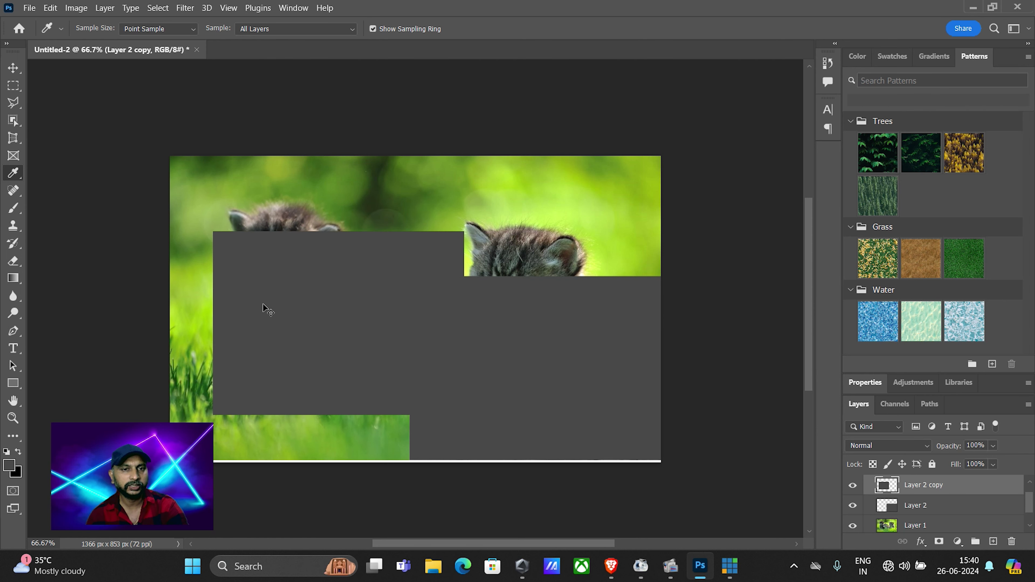
pyautogui.moveTo(287, 306); pyautogui.dragTo(268, 260)
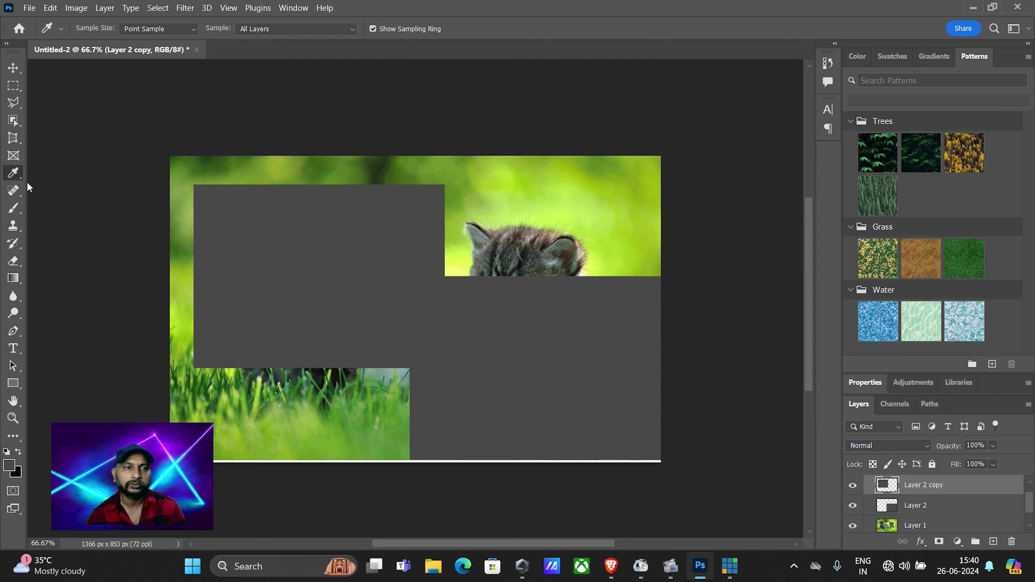
pyautogui.click(13, 68)
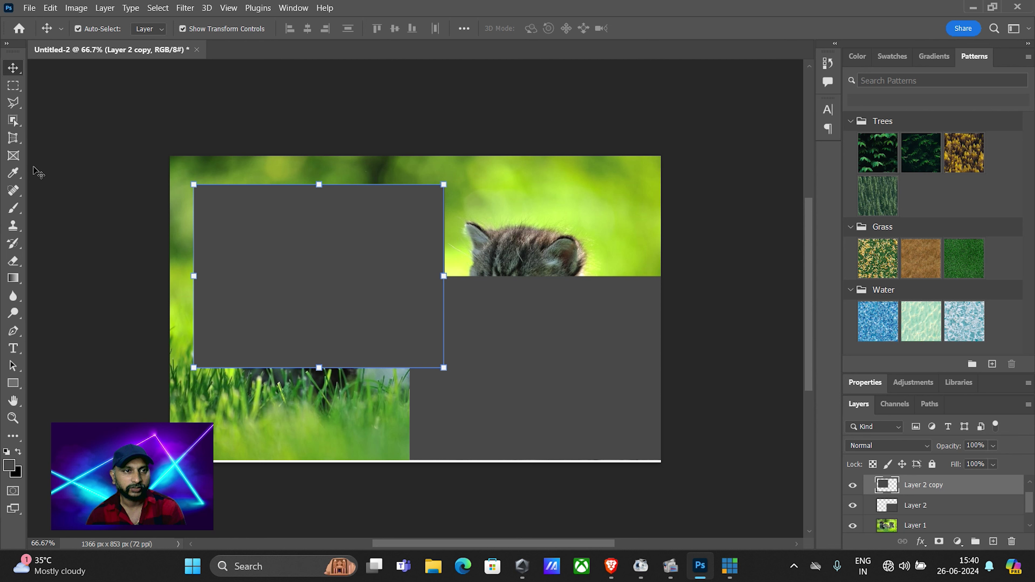
# Step: Sample a dark green from the grass as the foreground colour
pyautogui.click(13, 173)
pyautogui.click(340, 234)
pyautogui.click(384, 241)
pyautogui.click(534, 213)
pyautogui.click(475, 164)
pyautogui.click(519, 179)
pyautogui.click(512, 183)
pyautogui.click(529, 186)
pyautogui.click(596, 216)
pyautogui.click(461, 221)
pyautogui.click(326, 399)
pyautogui.click(400, 421)
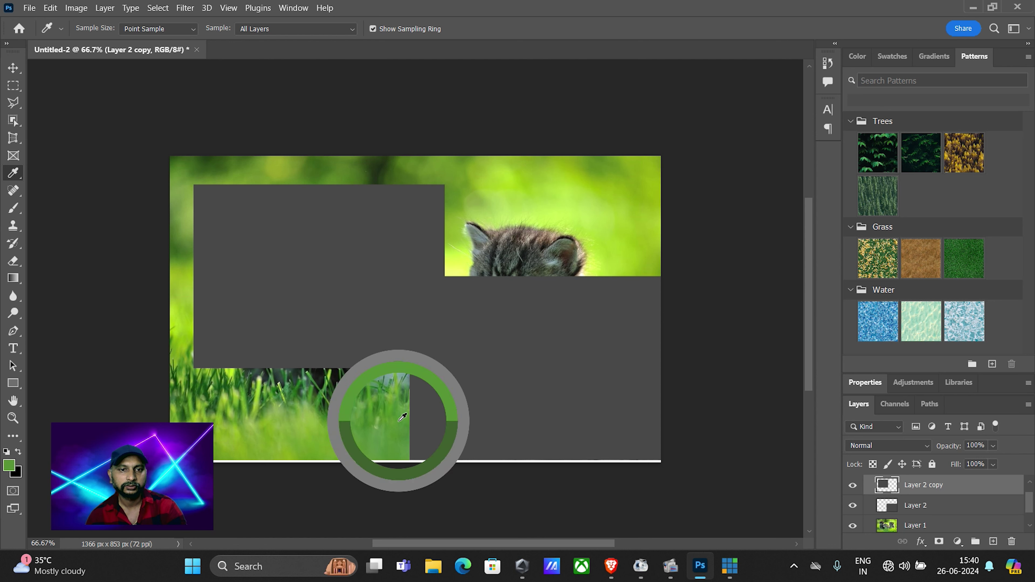
# Step: Sample a lower-grass green, then slide Layer 2 copy about 181 px right, uncovering the left kitten
pyautogui.click(372, 399)
pyautogui.moveTo(375, 396); pyautogui.dragTo(290, 406)
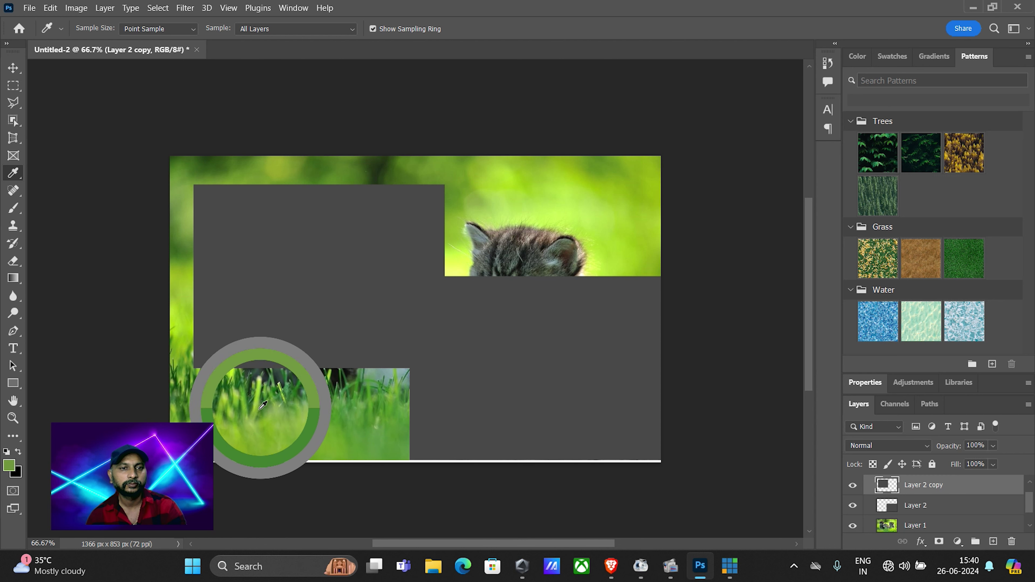
pyautogui.moveTo(291, 407); pyautogui.dragTo(242, 408)
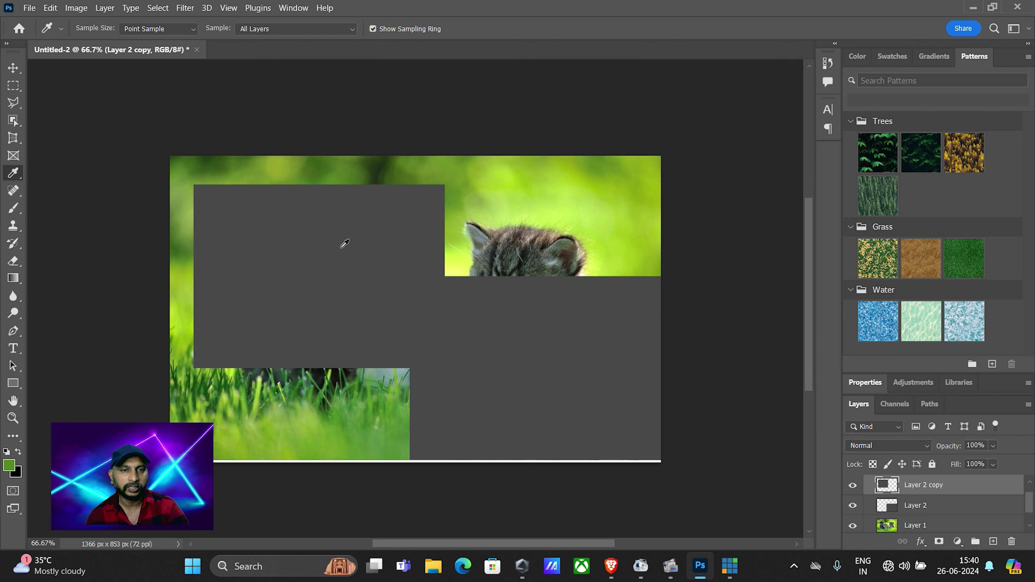
pyautogui.moveTo(317, 233)
pyautogui.mouseDown()
pyautogui.moveTo(372, 233)
pyautogui.moveTo(329, 248)
pyautogui.moveTo(472, 264)
pyautogui.moveTo(416, 305)
pyautogui.moveTo(467, 287)
pyautogui.mouseUp()
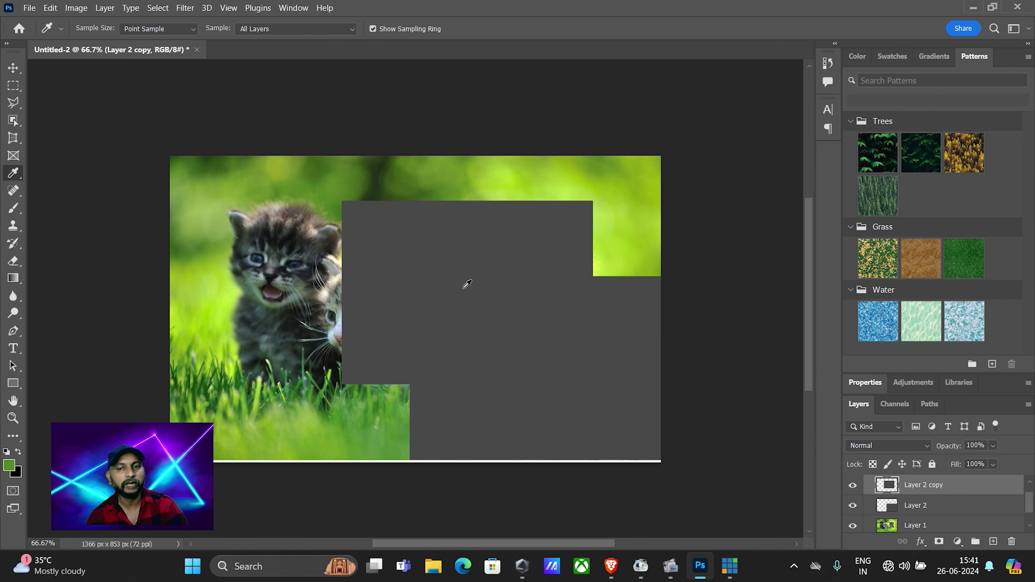
# Step: With the Move tool active, check the Align/Distribute options, then bring up the 3D menu
pyautogui.click(13, 69)
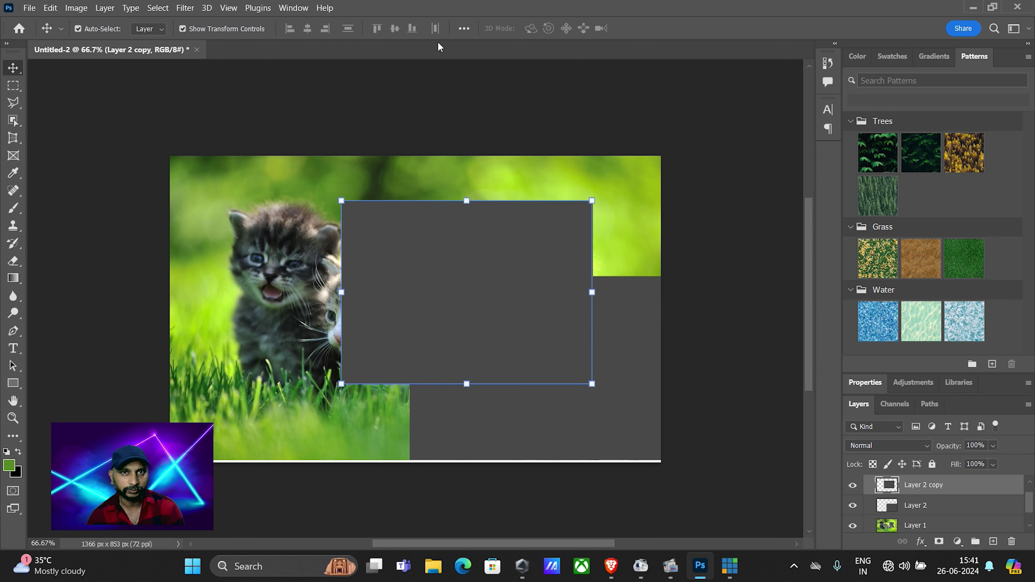
pyautogui.click(463, 29)
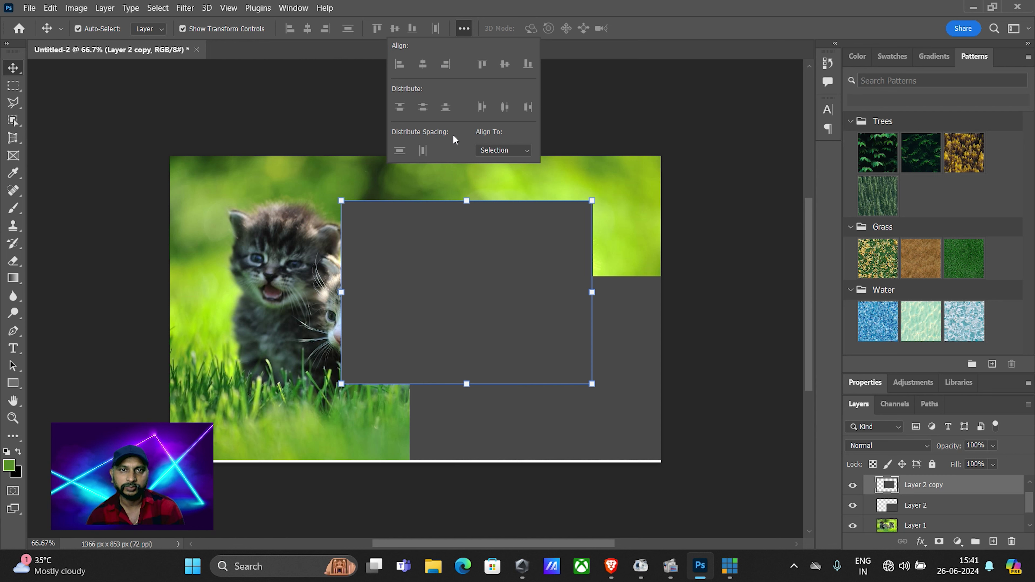
pyautogui.click(469, 6)
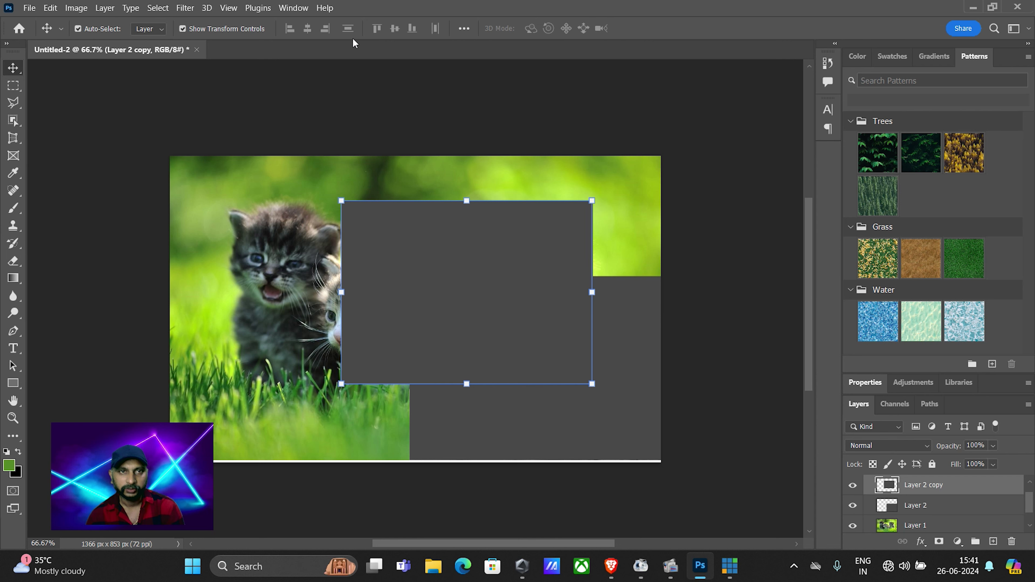
pyautogui.click(207, 8)
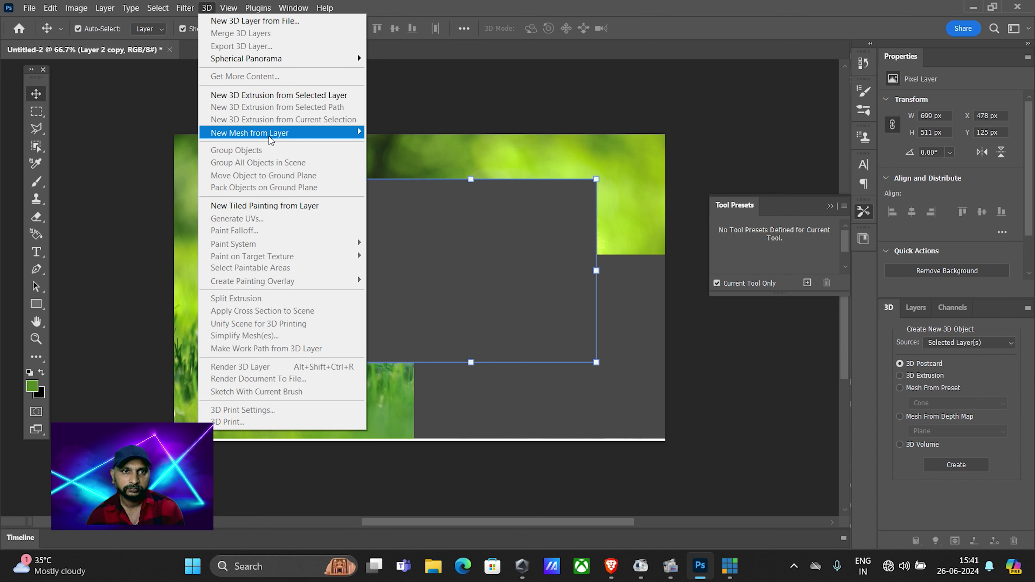
# Step: Extrude the grey rectangle layer into a 3D mesh with the Bevel With Contour shape preset
pyautogui.moveTo(249, 133)
pyautogui.click(275, 98)
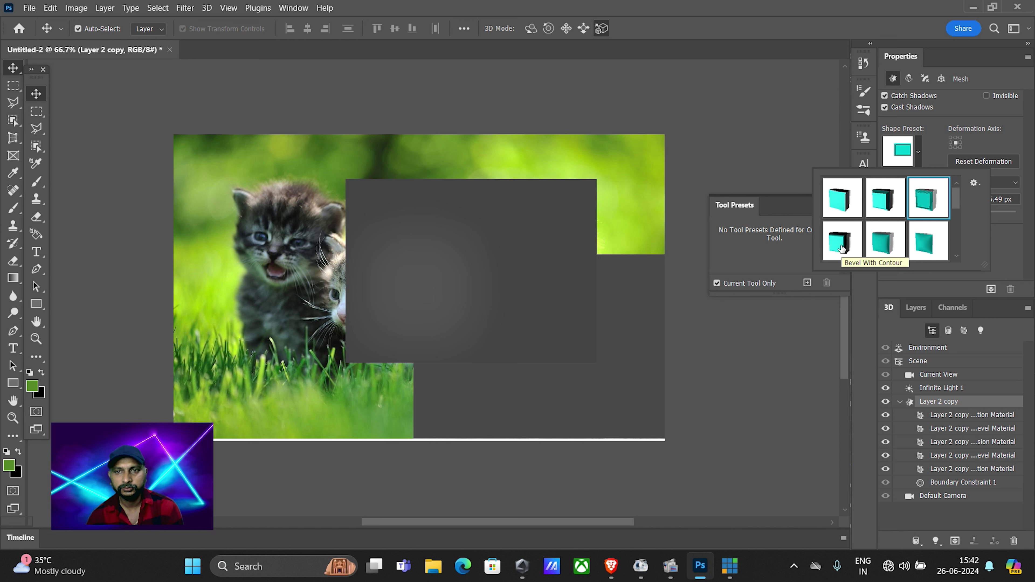
pyautogui.doubleClick(842, 245)
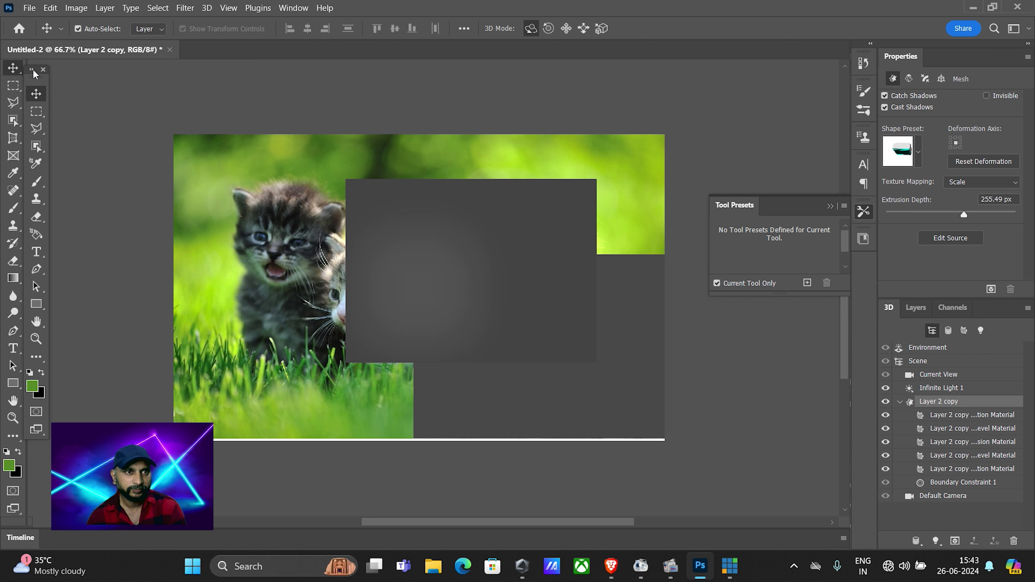
pyautogui.click(294, 8)
pyautogui.moveTo(307, 33)
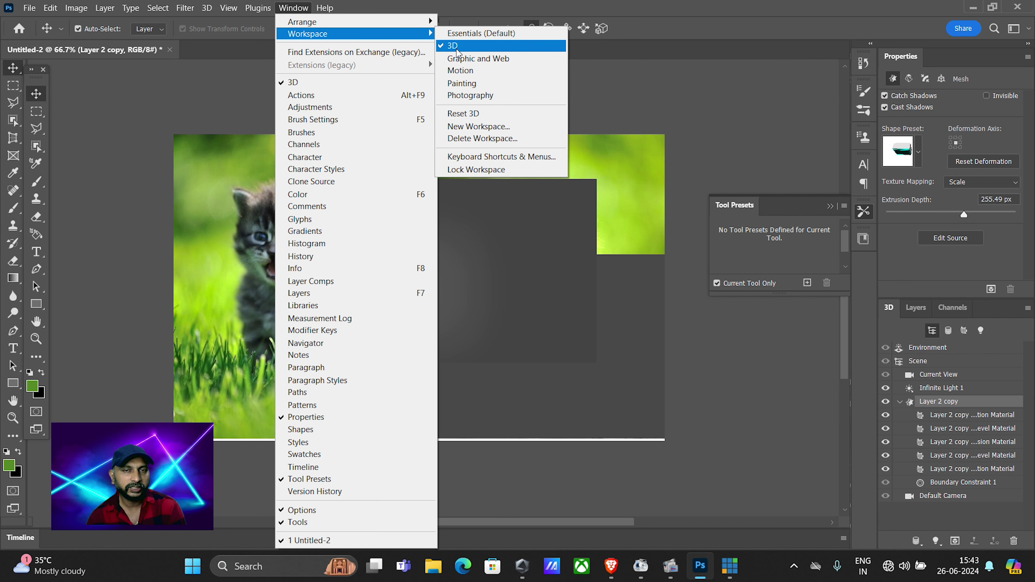
# Step: Switch to the Essentials workspace and delete the 3D Layer 2 copy
pyautogui.click(465, 34)
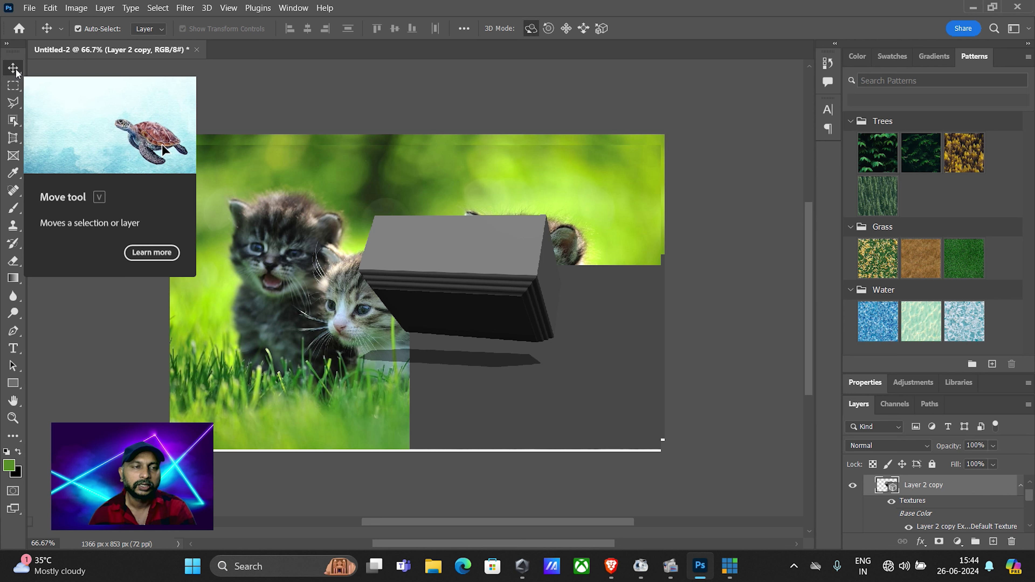
pyautogui.press('Delete')
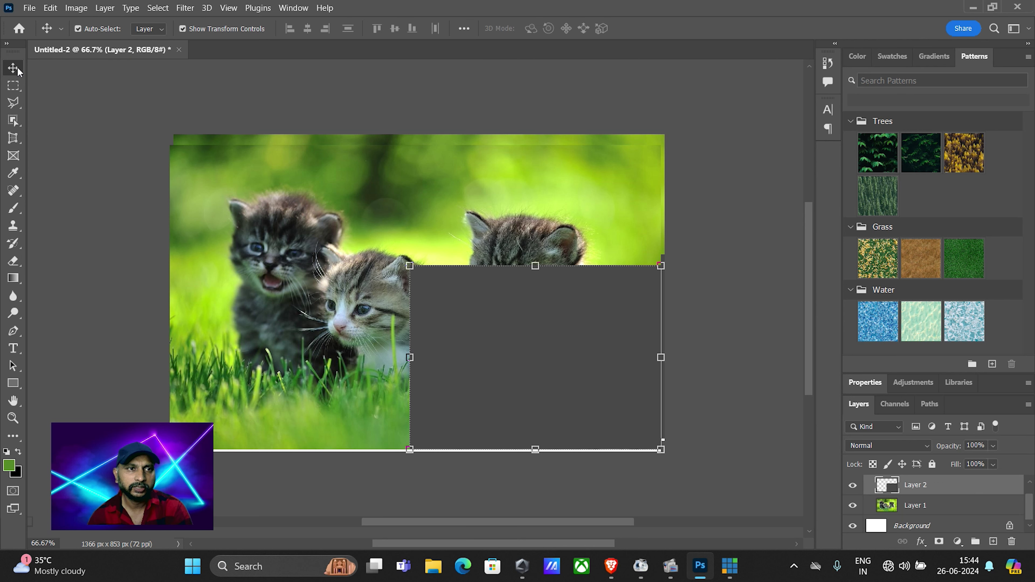
pyautogui.rightClick(19, 69)
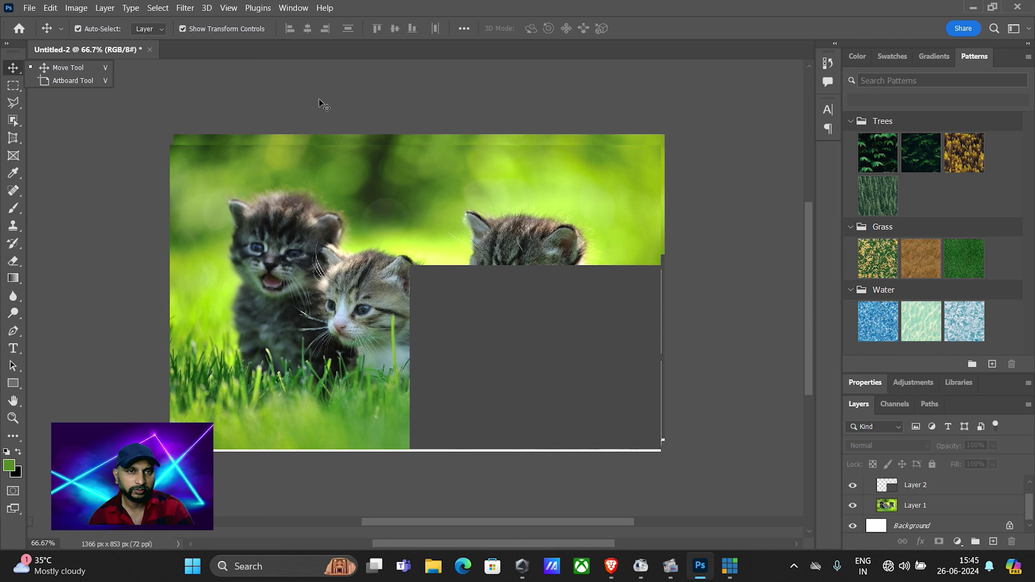
pyautogui.click(269, 106)
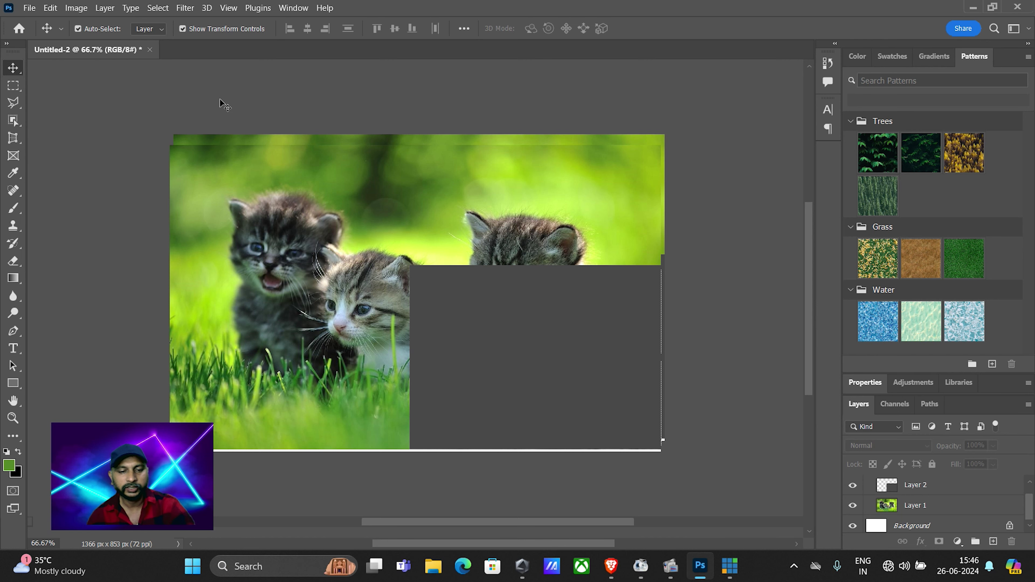
pyautogui.hotkey('ctrl', 'n')
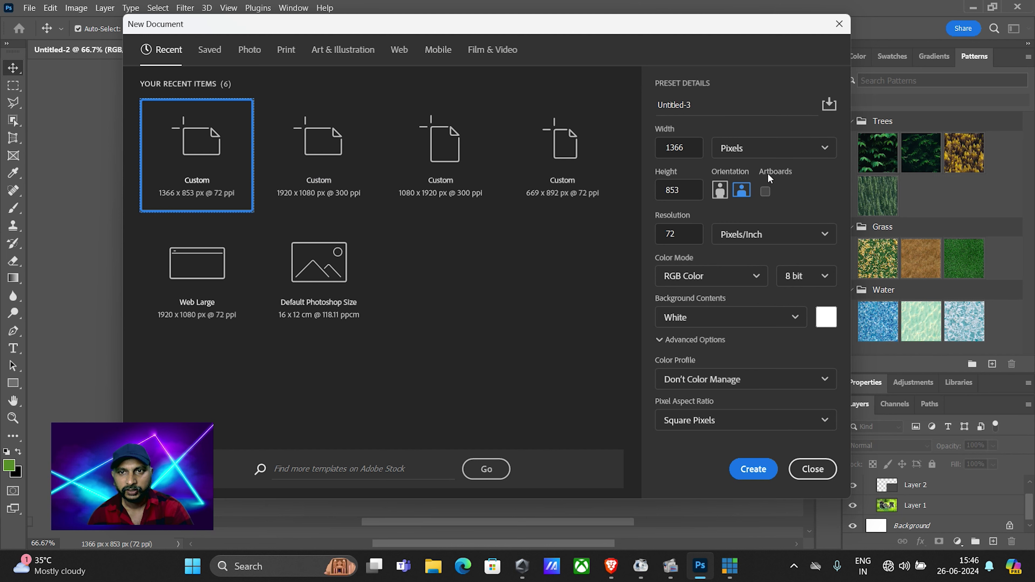
# Step: Create a new 1366 × 853 px artboard document named 'art'
pyautogui.click(765, 192)
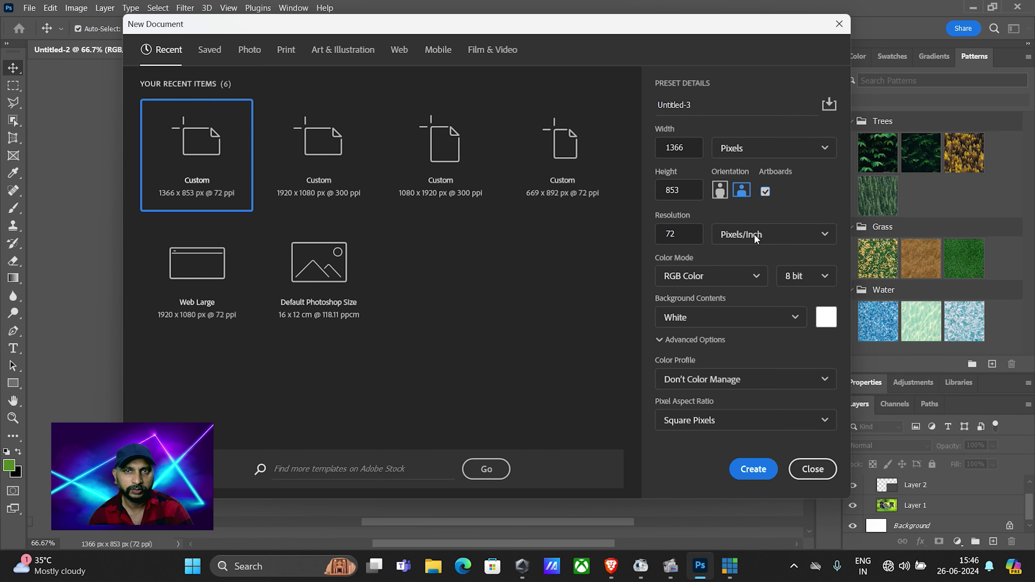
pyautogui.moveTo(713, 108); pyautogui.dragTo(648, 117)
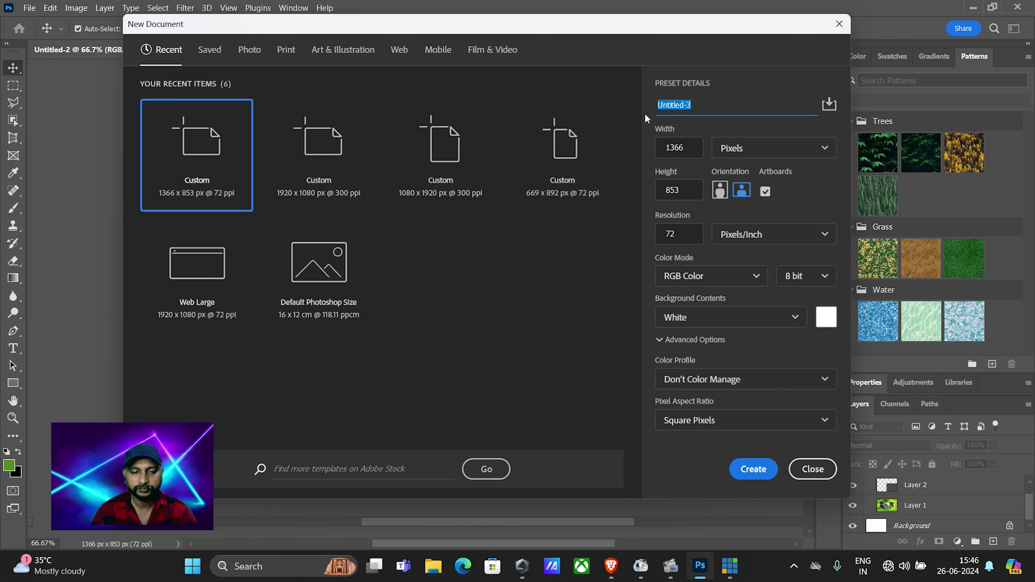
pyautogui.write('art')
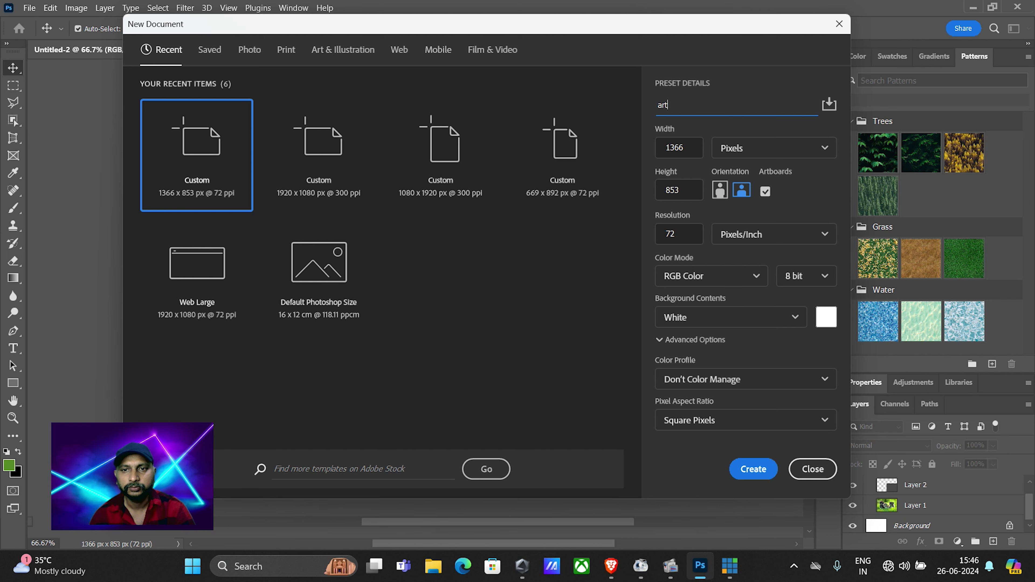
pyautogui.click(762, 471)
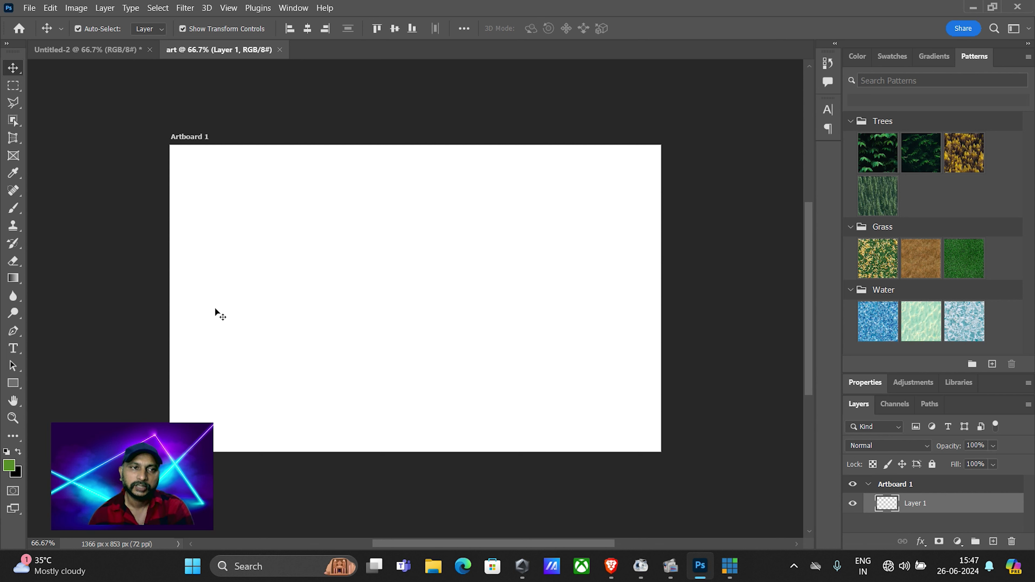
# Step: With the Artboard Tool, add Artboards 2 and 3 in a row to the right of Artboard 1
pyautogui.rightClick(15, 68)
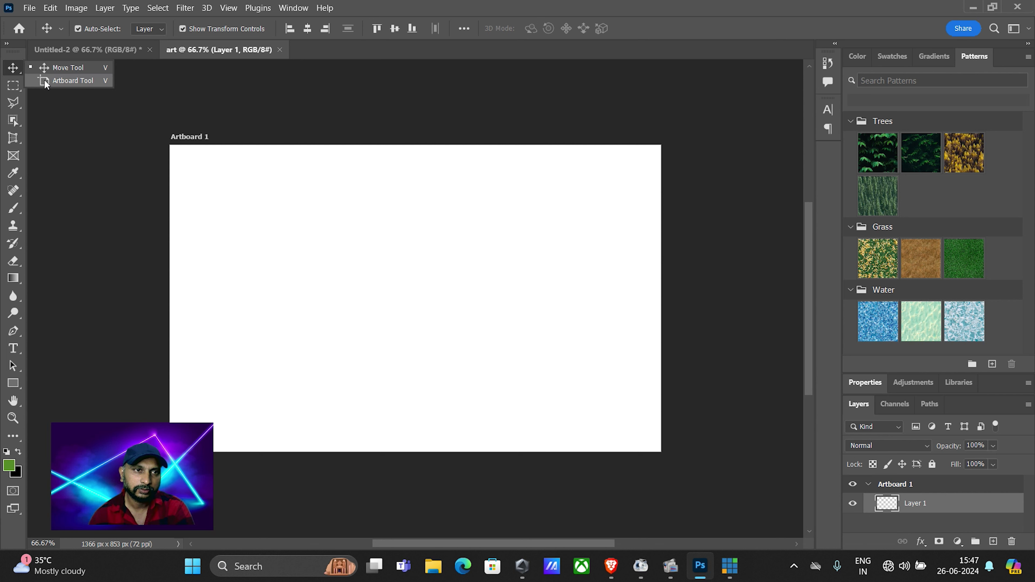
pyautogui.click(58, 82)
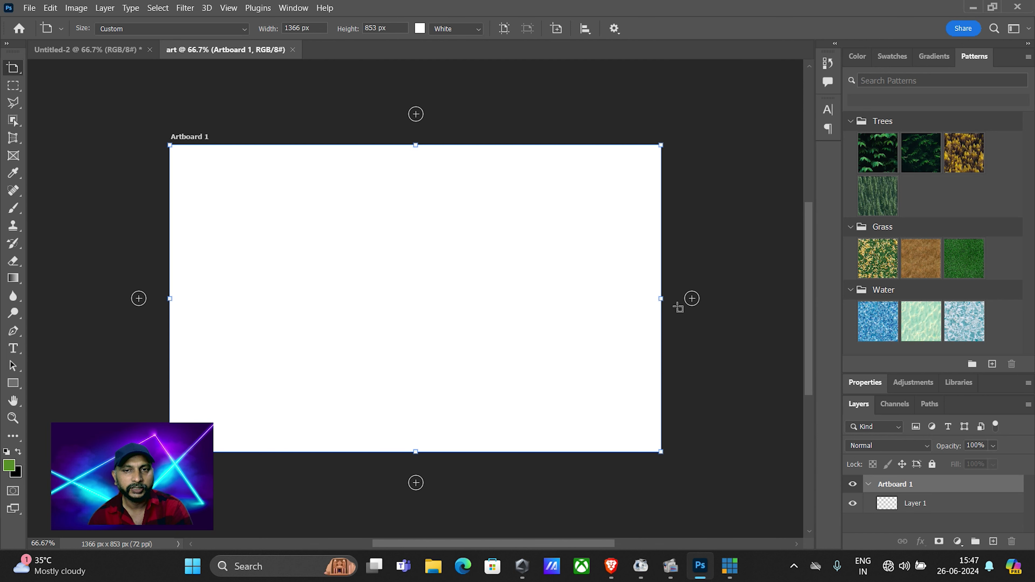
pyautogui.click(692, 300)
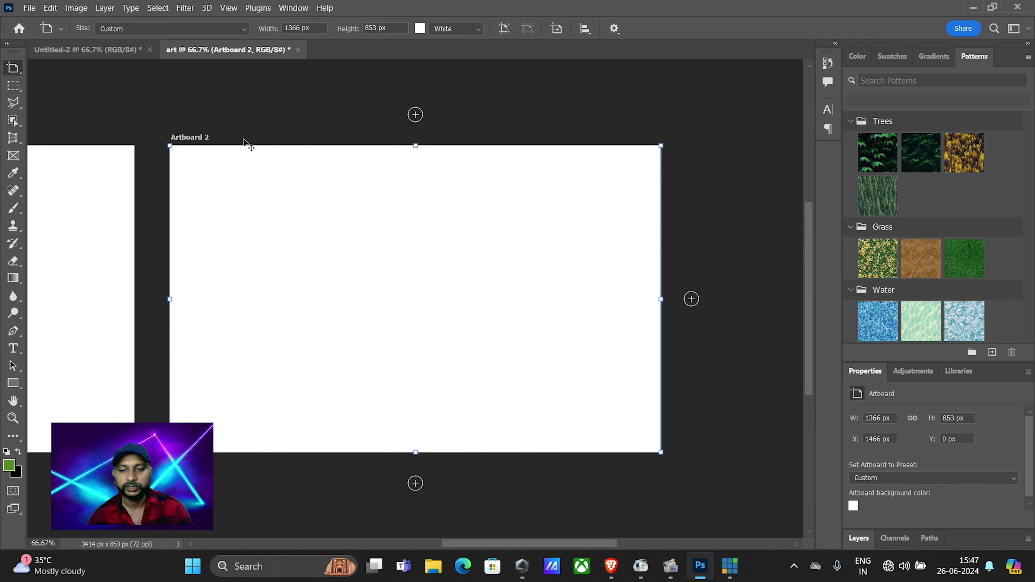
pyautogui.hotkey('ctrl', '-')
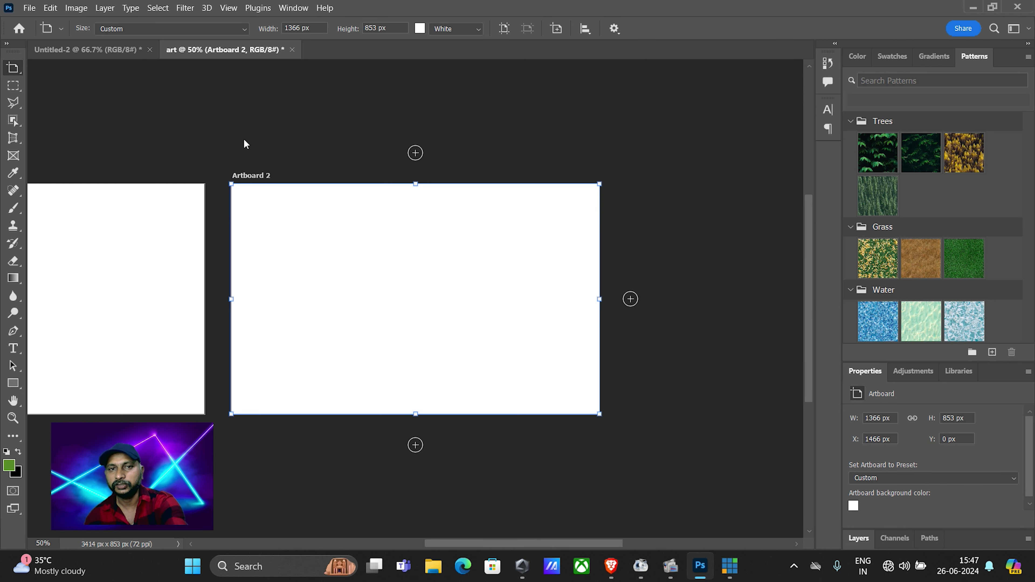
pyautogui.moveTo(440, 545); pyautogui.dragTo(427, 546)
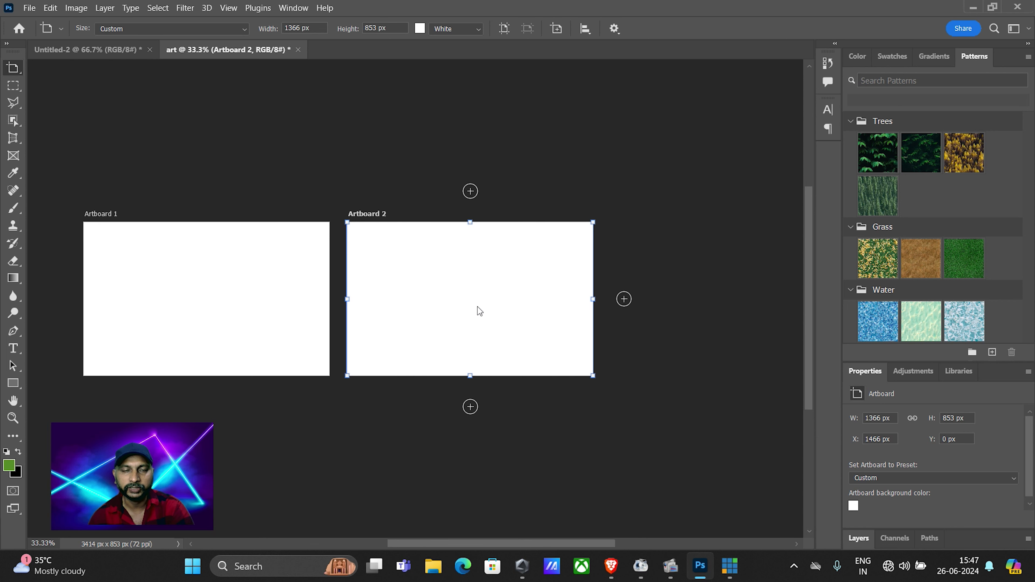
pyautogui.click(624, 299)
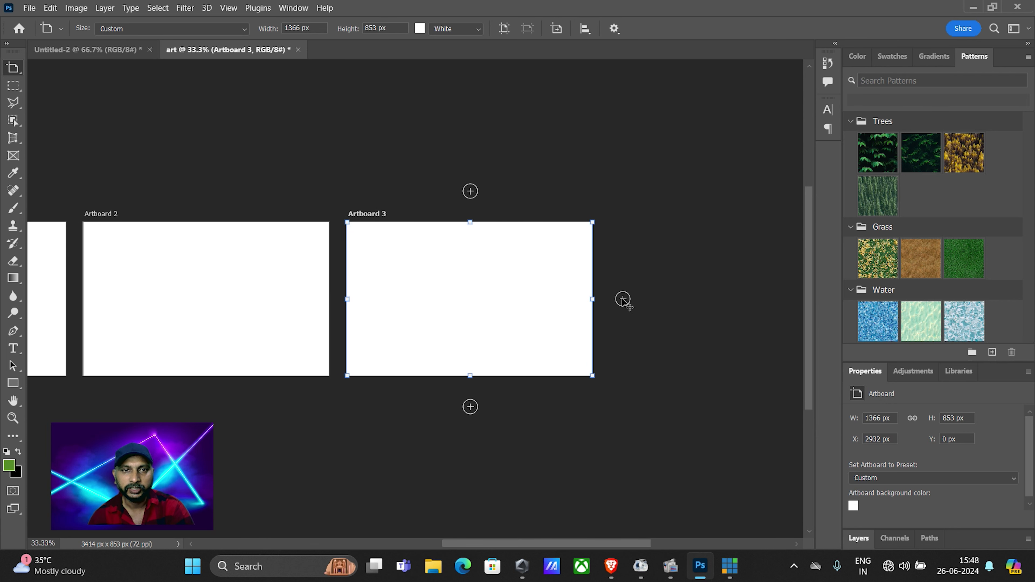
pyautogui.moveTo(493, 546)
pyautogui.mouseDown()
pyautogui.moveTo(381, 532)
pyautogui.moveTo(428, 533)
pyautogui.mouseUp()
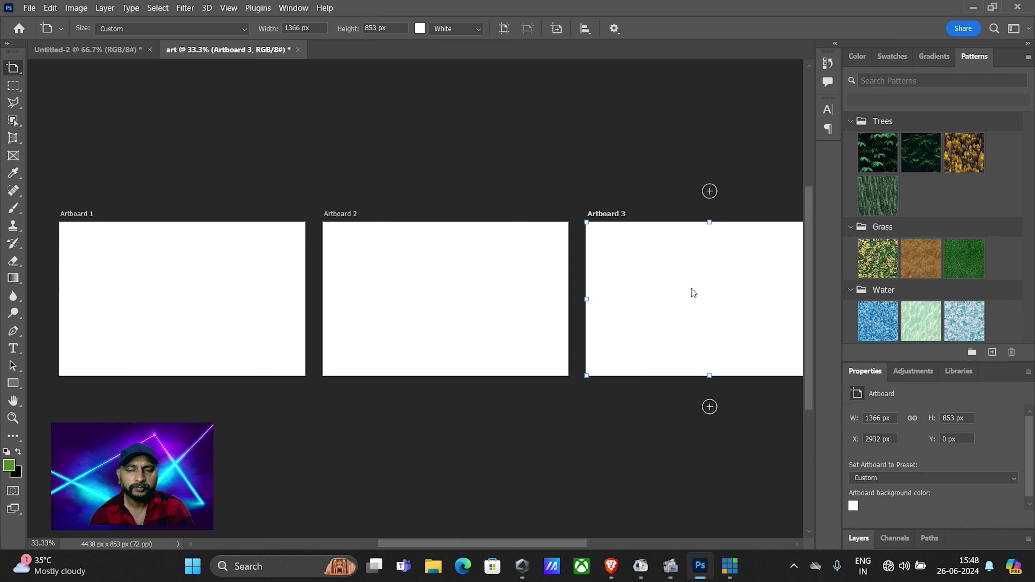
# Step: Add Artboards 4, 5 and 6 as a second row, zoomed out to 33.3%
pyautogui.click(709, 190)
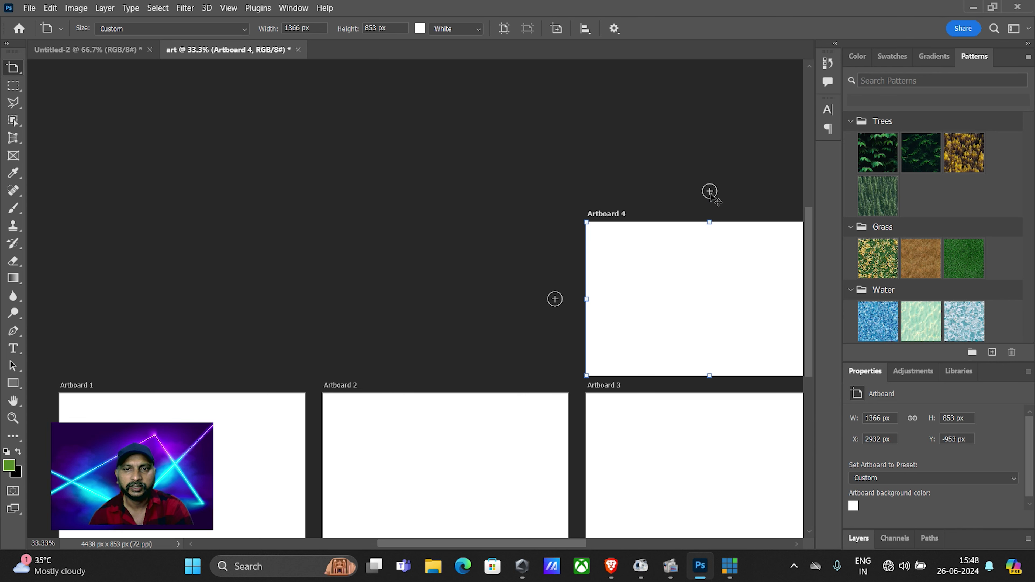
pyautogui.click(555, 299)
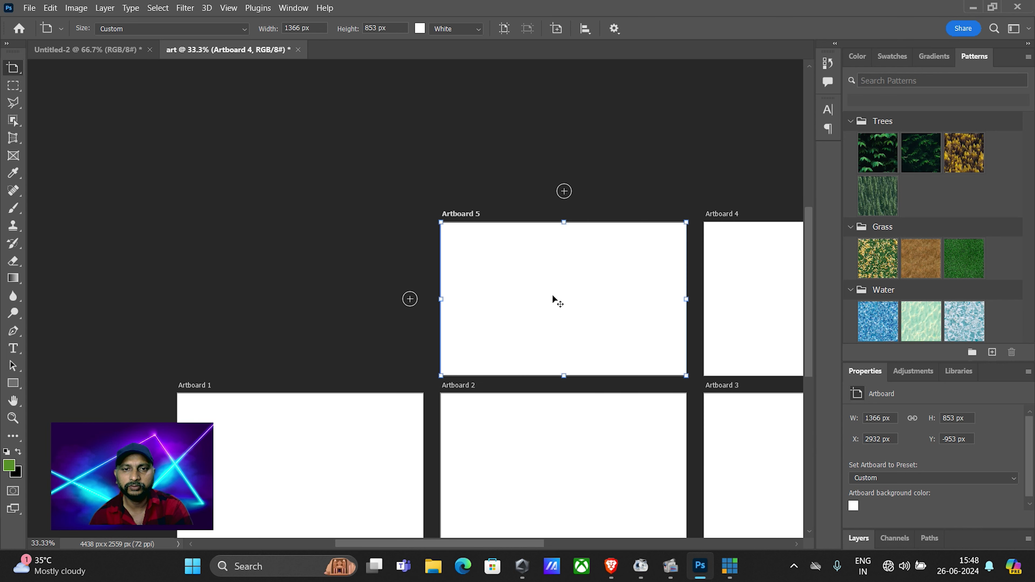
pyautogui.click(555, 299)
pyautogui.moveTo(390, 545)
pyautogui.mouseDown()
pyautogui.moveTo(558, 543)
pyautogui.moveTo(537, 536)
pyautogui.mouseUp()
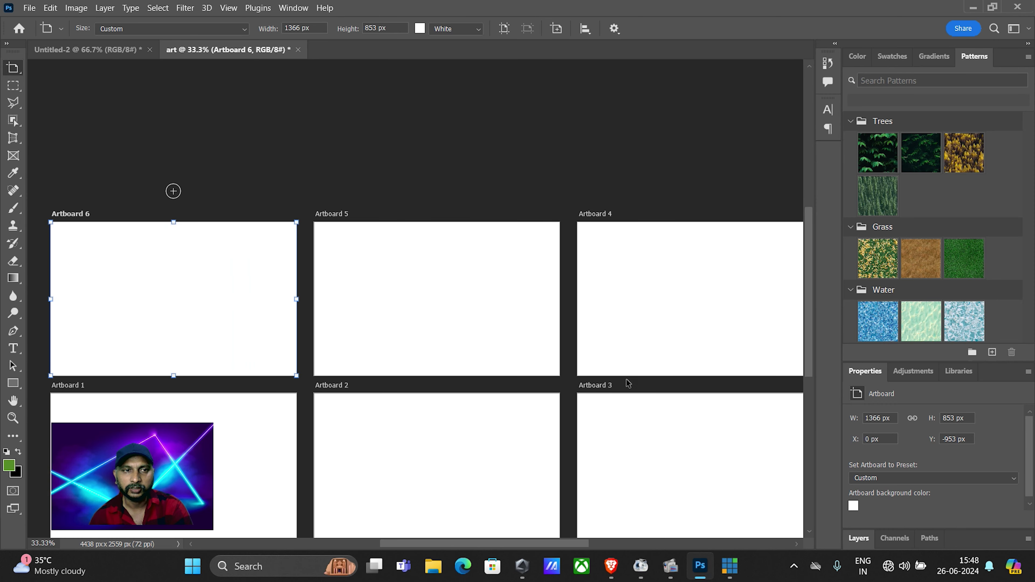
pyautogui.scroll(-2, 645, 315)
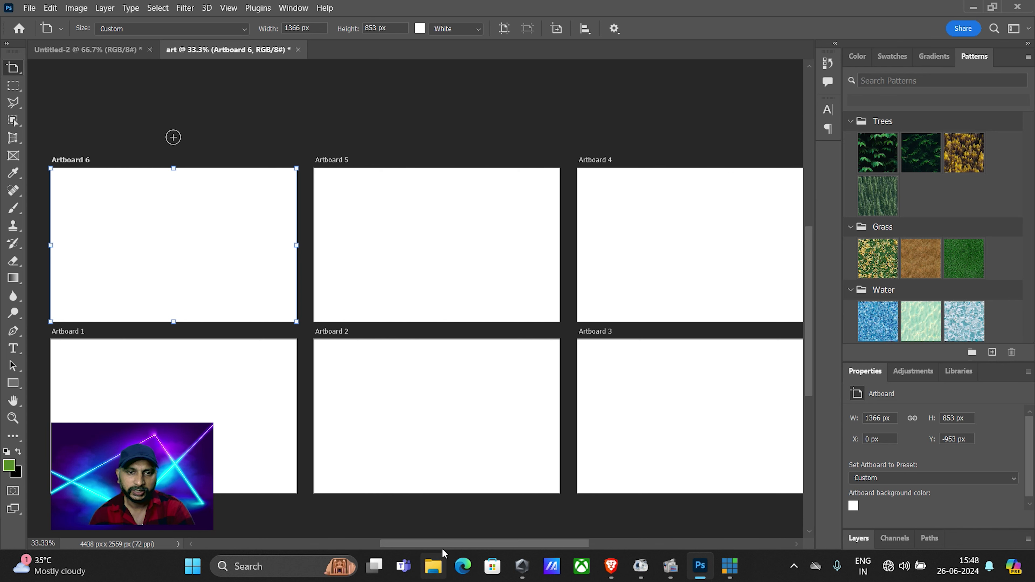
pyautogui.moveTo(442, 546); pyautogui.dragTo(423, 545)
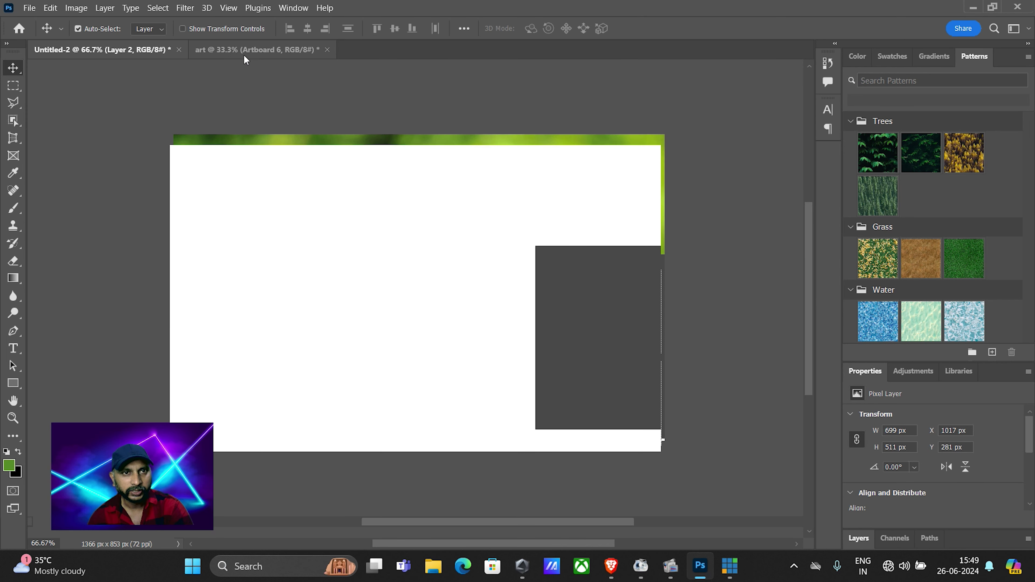
pyautogui.click(244, 52)
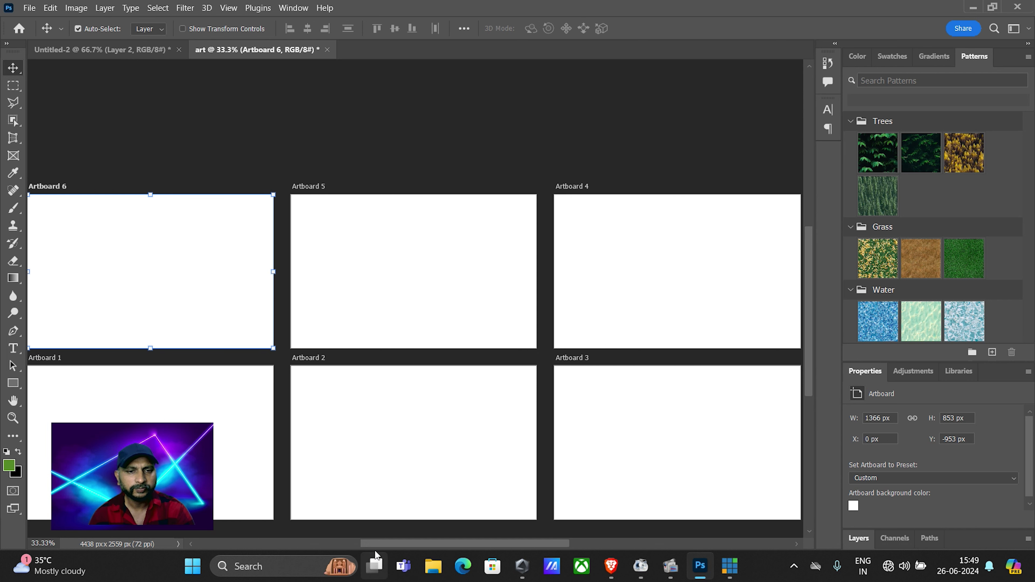
pyautogui.moveTo(387, 544); pyautogui.dragTo(376, 544)
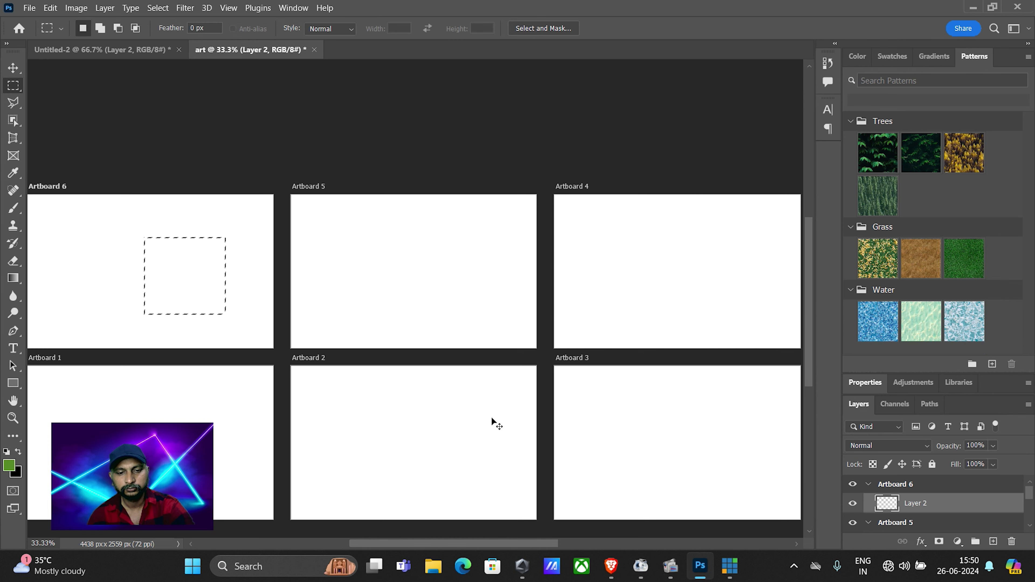
# Step: Fill the square selection black, deselect it, and move the square above Artboard 6
pyautogui.hotkey('ctrl', 'BackSpace')
pyautogui.hotkey('ctrl', 'd')
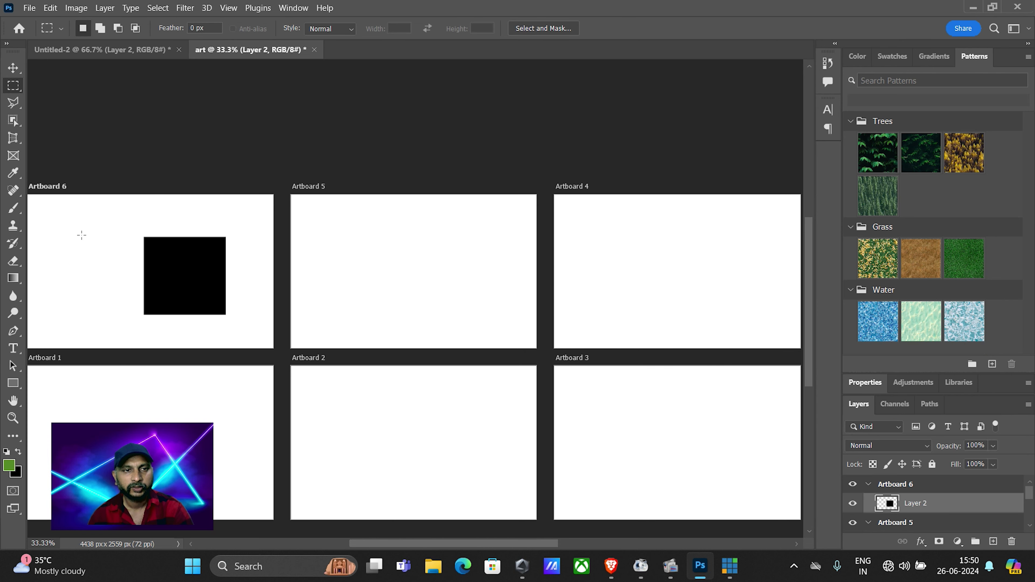
pyautogui.press('v')
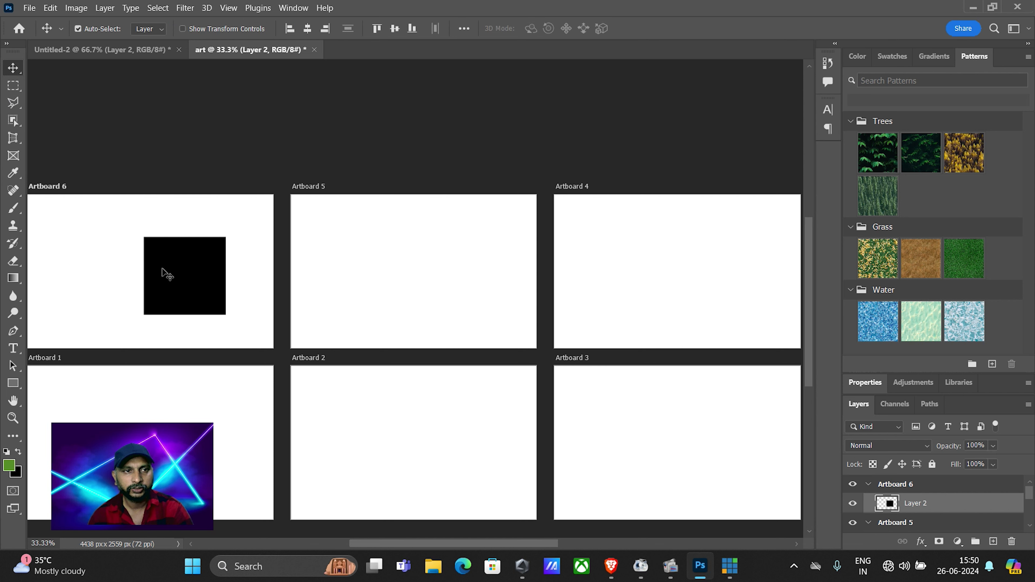
pyautogui.moveTo(179, 274); pyautogui.dragTo(175, 104)
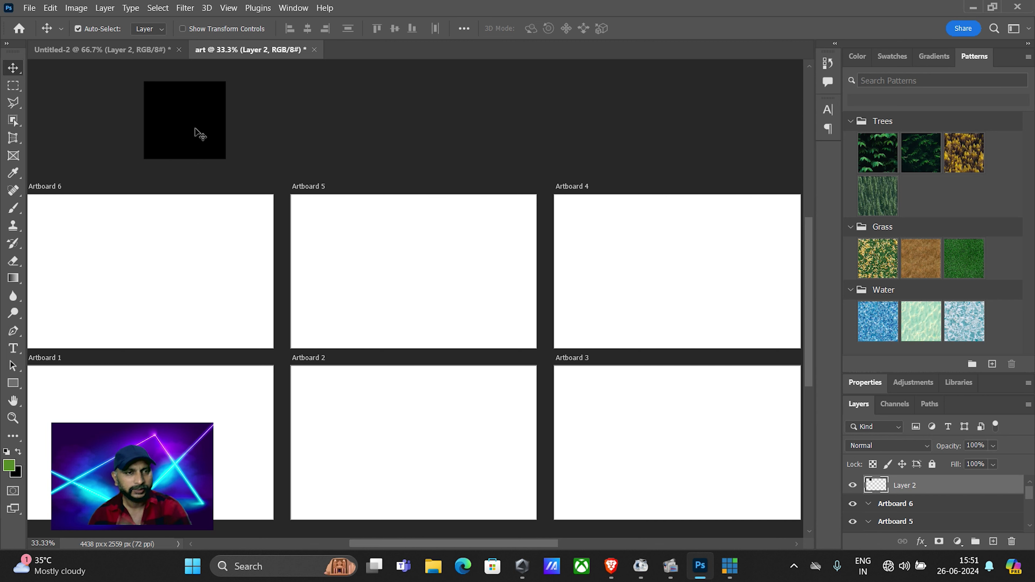
pyautogui.click(144, 51)
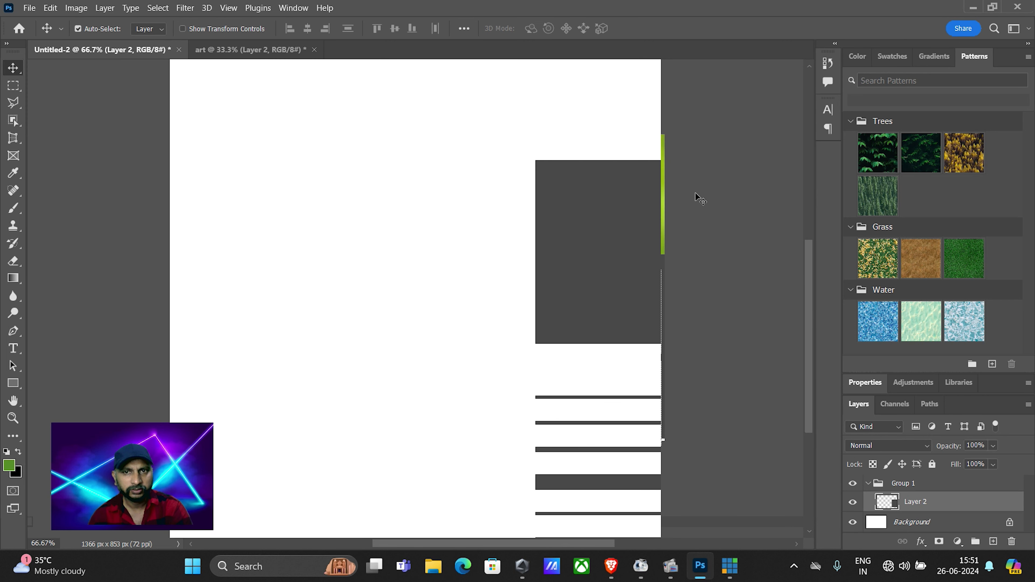
# Step: Drag Untitled-2's grey rectangle up and mostly past the canvas's right edge
pyautogui.click(224, 50)
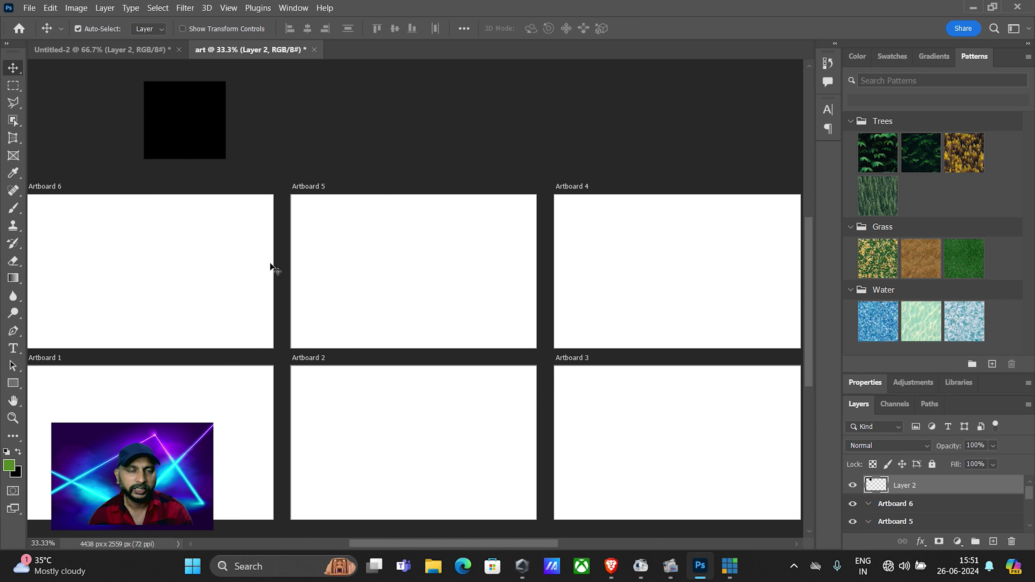
pyautogui.click(137, 51)
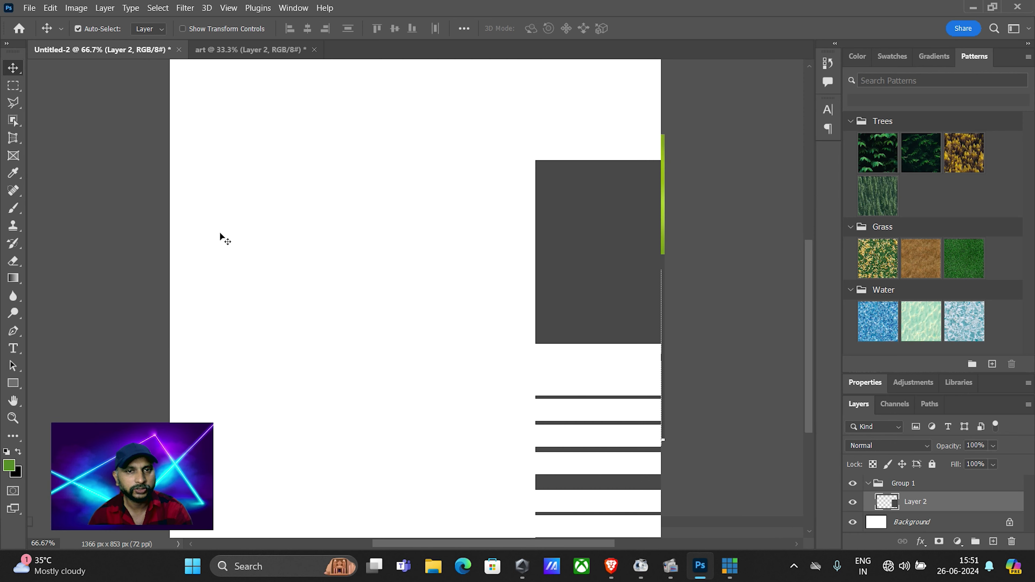
pyautogui.moveTo(661, 242); pyautogui.dragTo(779, 184)
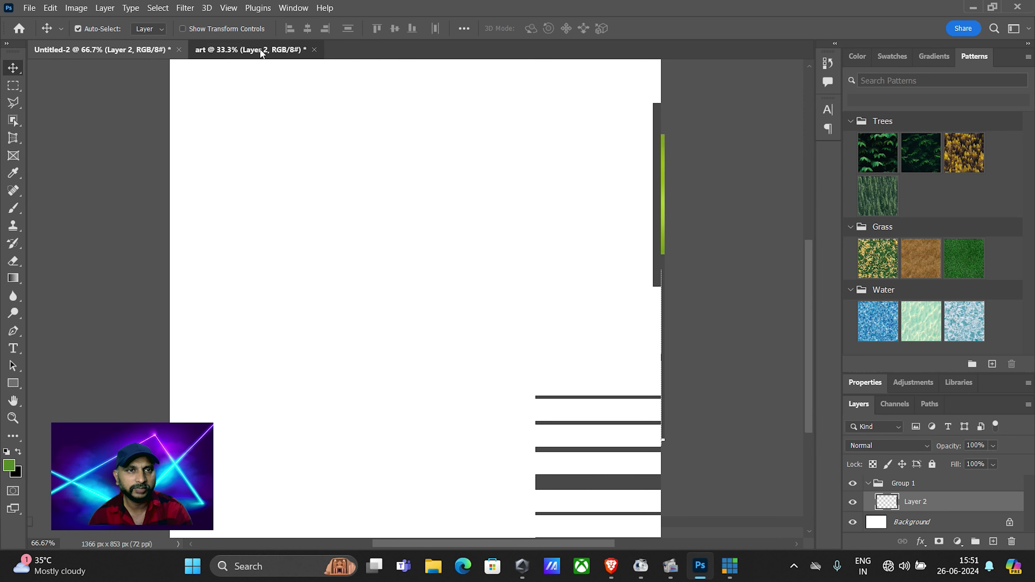
pyautogui.moveTo(680, 261); pyautogui.dragTo(225, 137)
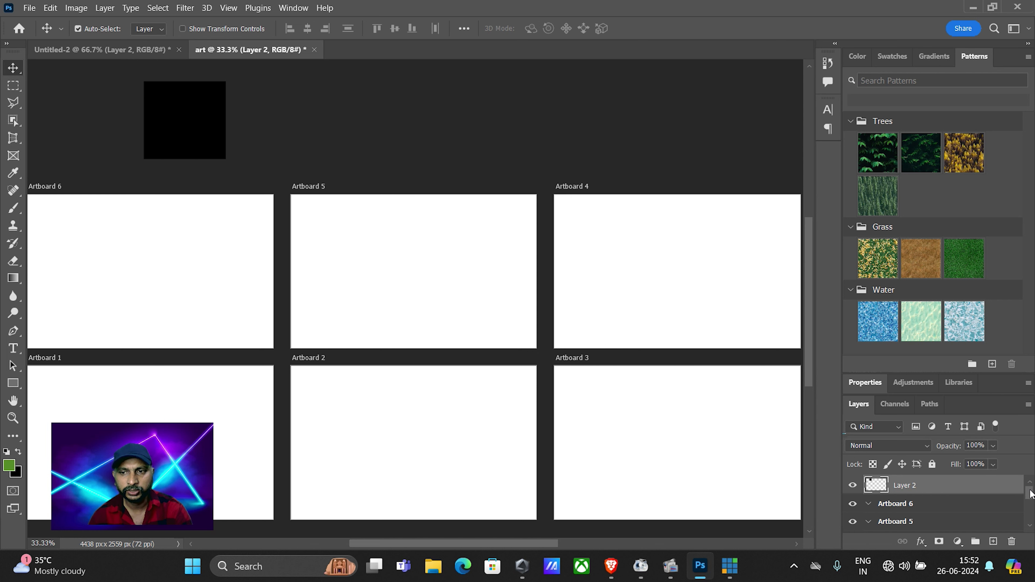
# Step: Look over the Untitled-2 document, then return to the art document
pyautogui.scroll(-2, 1030, 494)
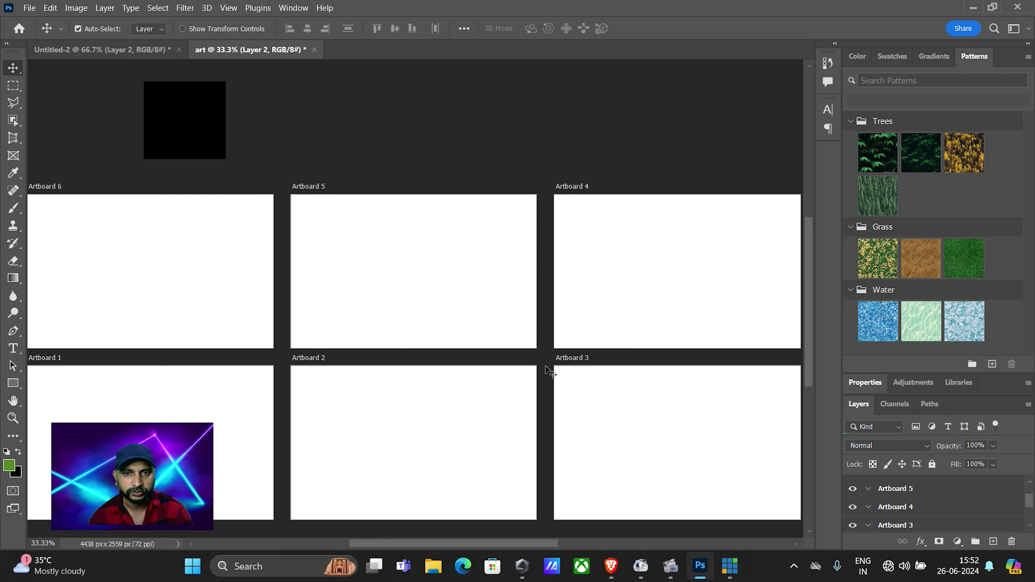
pyautogui.scroll(-2, 1032, 514)
pyautogui.scroll(-1, 1031, 514)
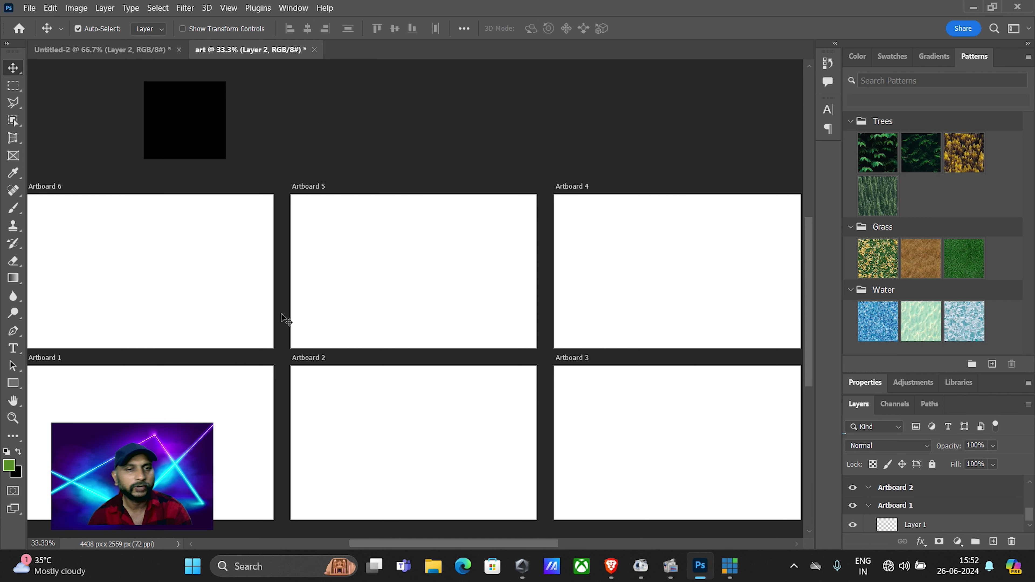
pyautogui.click(98, 52)
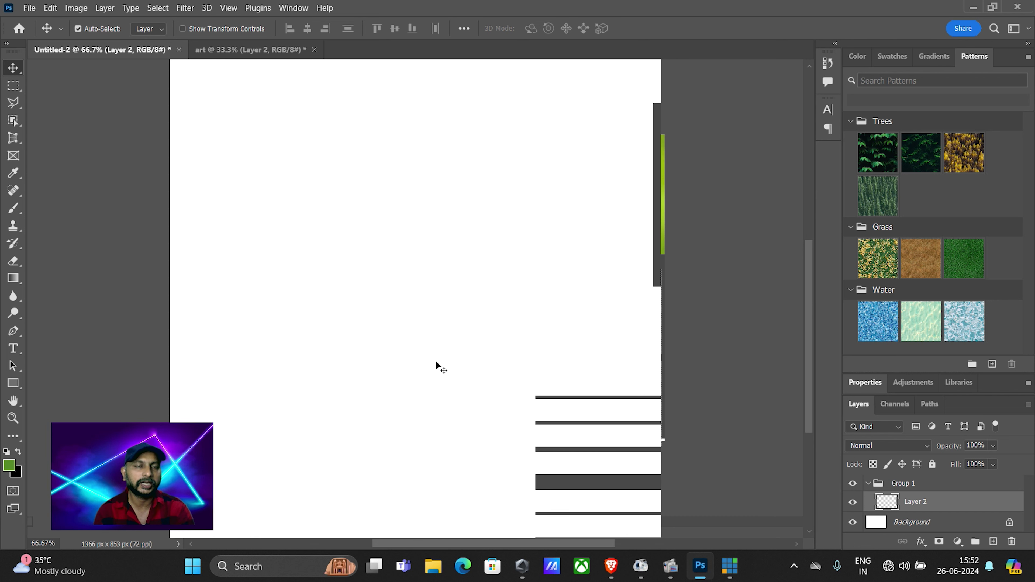
pyautogui.click(244, 60)
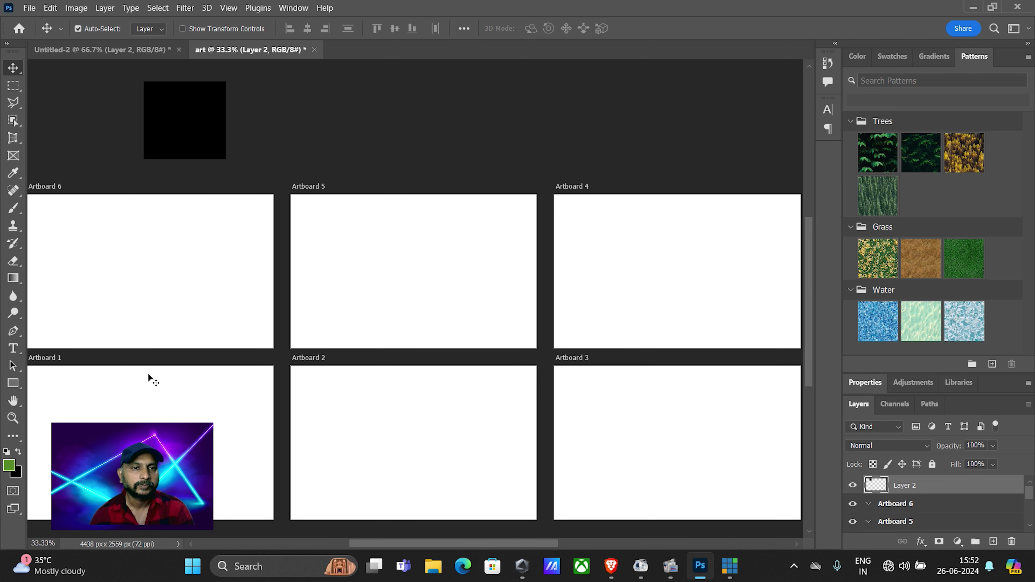
# Step: Select Artboards 1, 2 and 5 in turn, ending with Artboard 6 active in Layers
pyautogui.moveTo(1029, 499); pyautogui.dragTo(1029, 518)
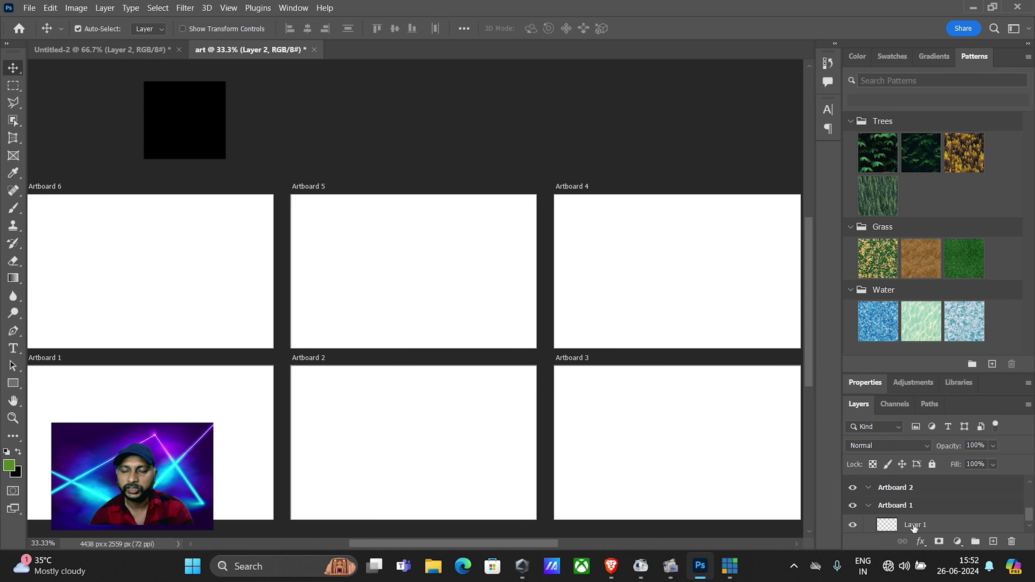
pyautogui.click(902, 509)
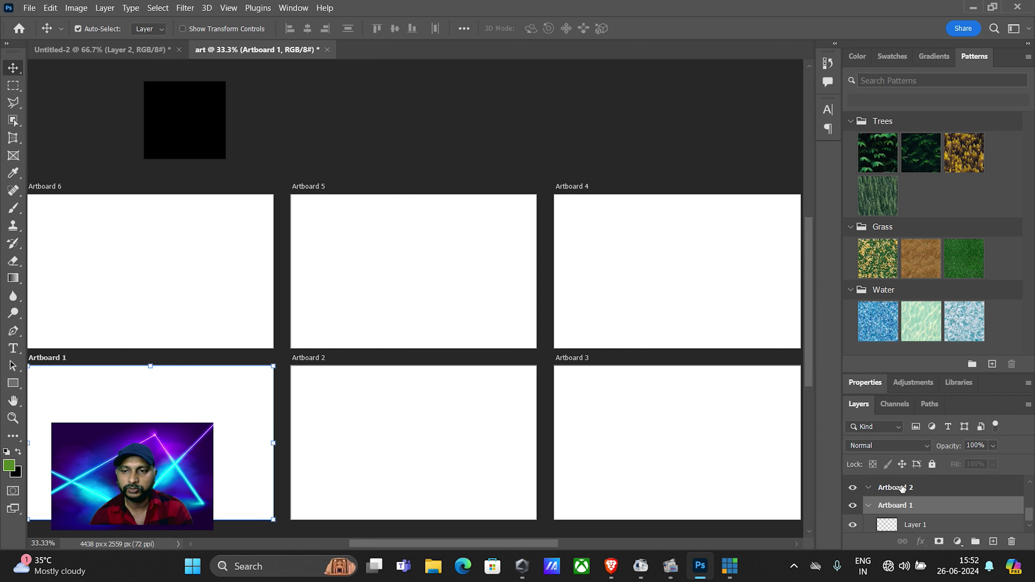
pyautogui.scroll(1, 902, 510)
pyautogui.click(902, 507)
pyautogui.scroll(3, 905, 508)
pyautogui.click(908, 510)
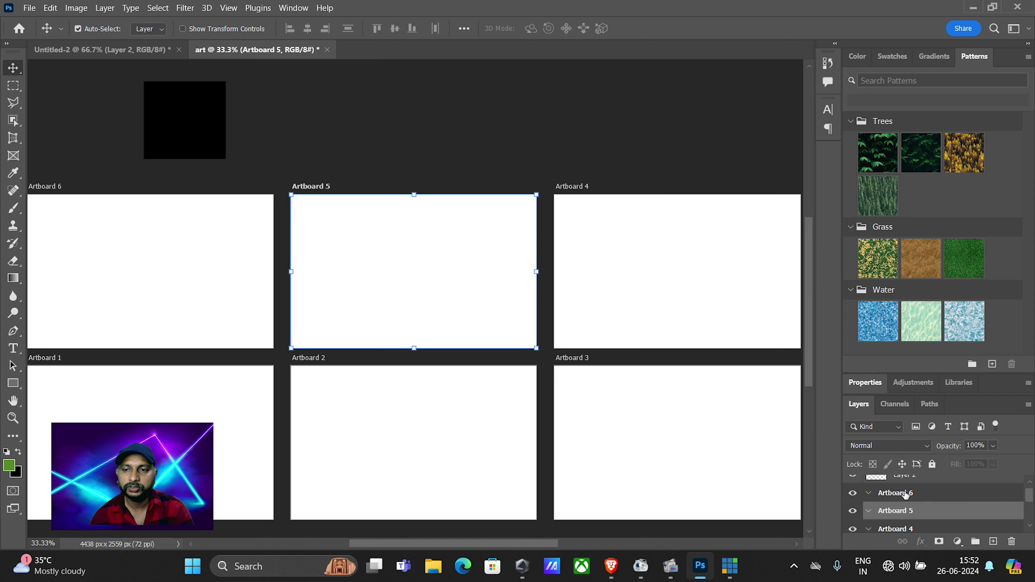
pyautogui.click(906, 494)
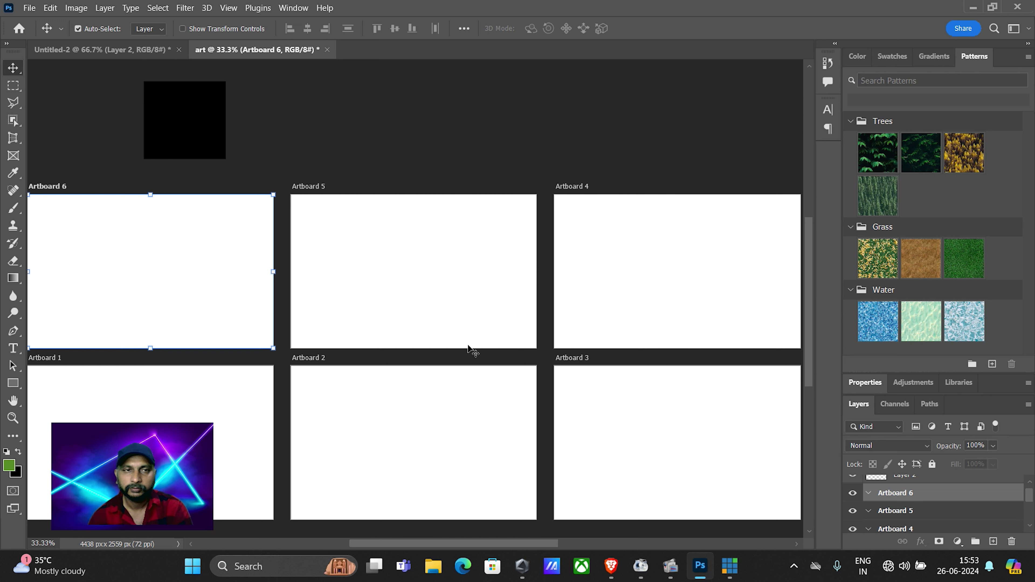
pyautogui.rightClick(21, 74)
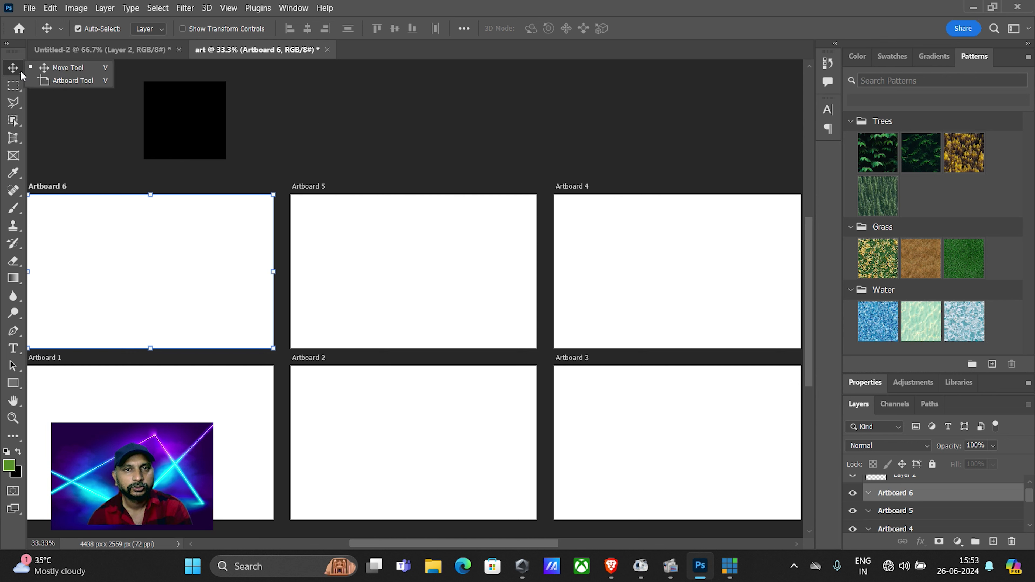
# Step: Resize Artboard 6 to iPhone X, then to iPhone 8/7/6 Plus (1242 × 2208 px)
pyautogui.click(61, 80)
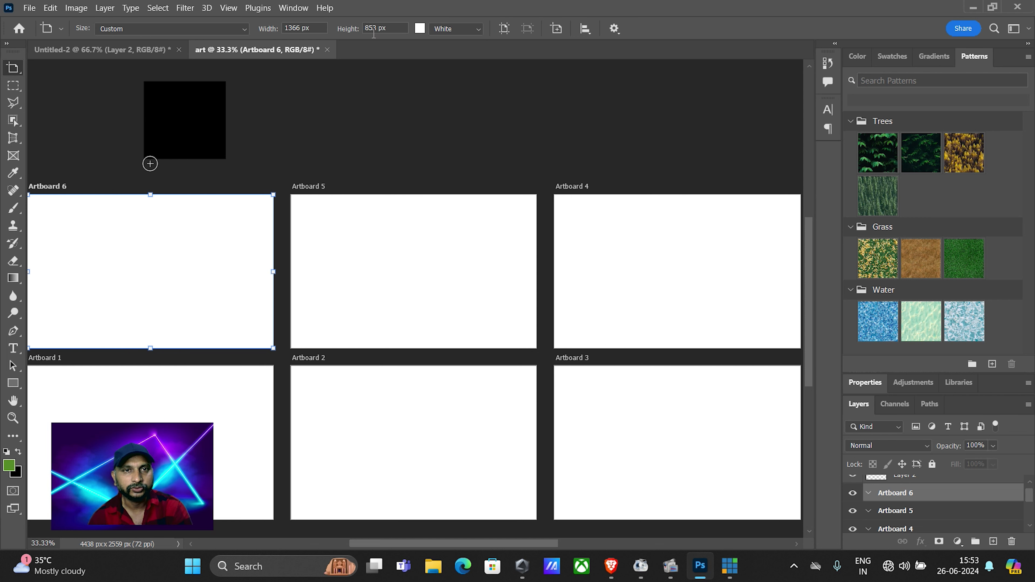
pyautogui.click(61, 31)
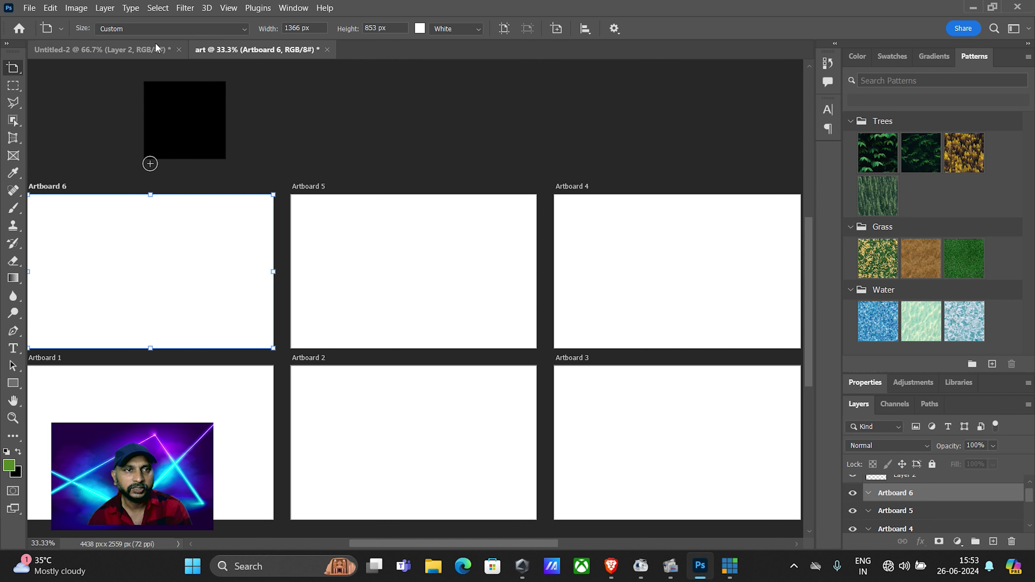
pyautogui.click(185, 30)
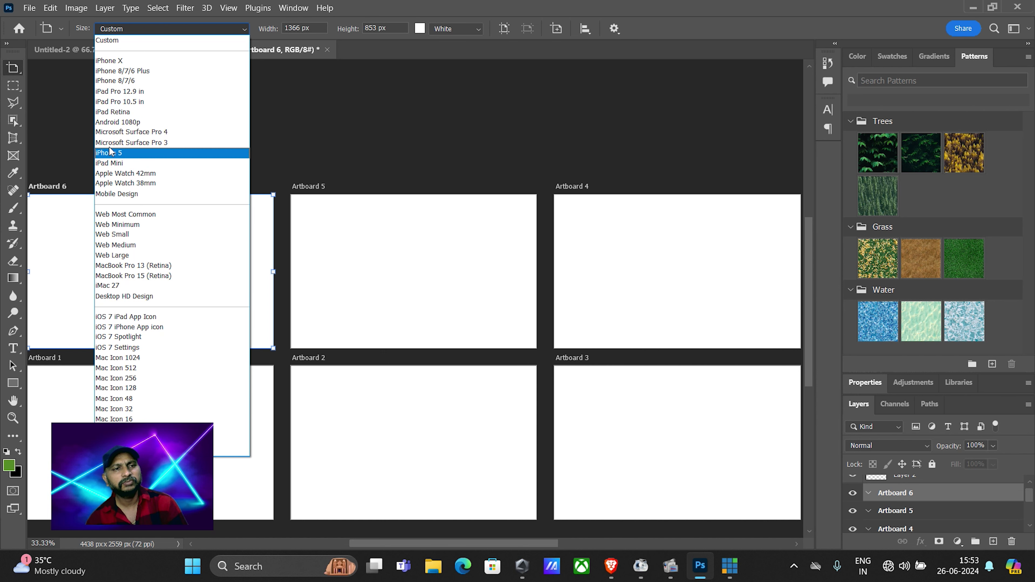
pyautogui.click(111, 61)
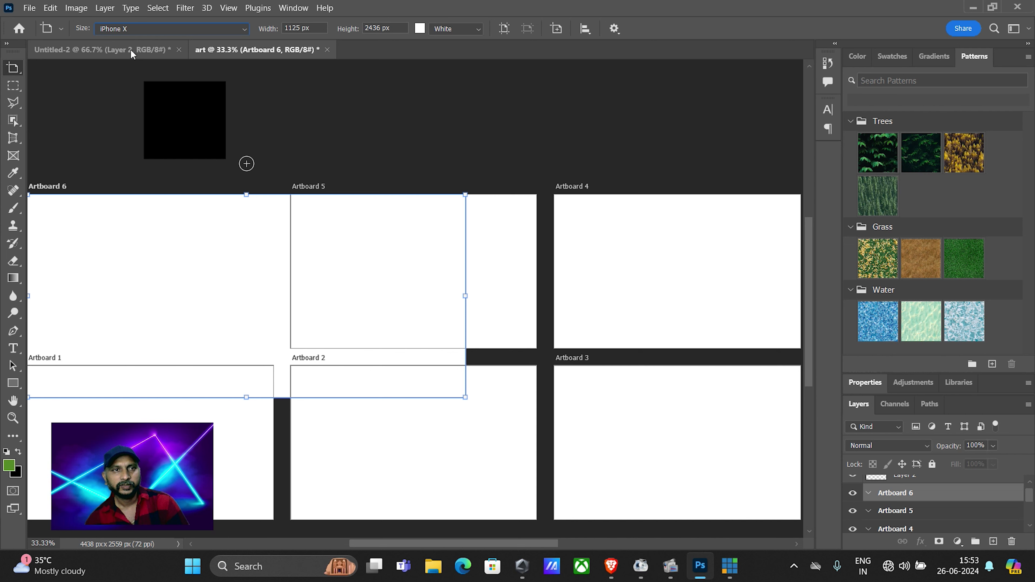
pyautogui.click(163, 29)
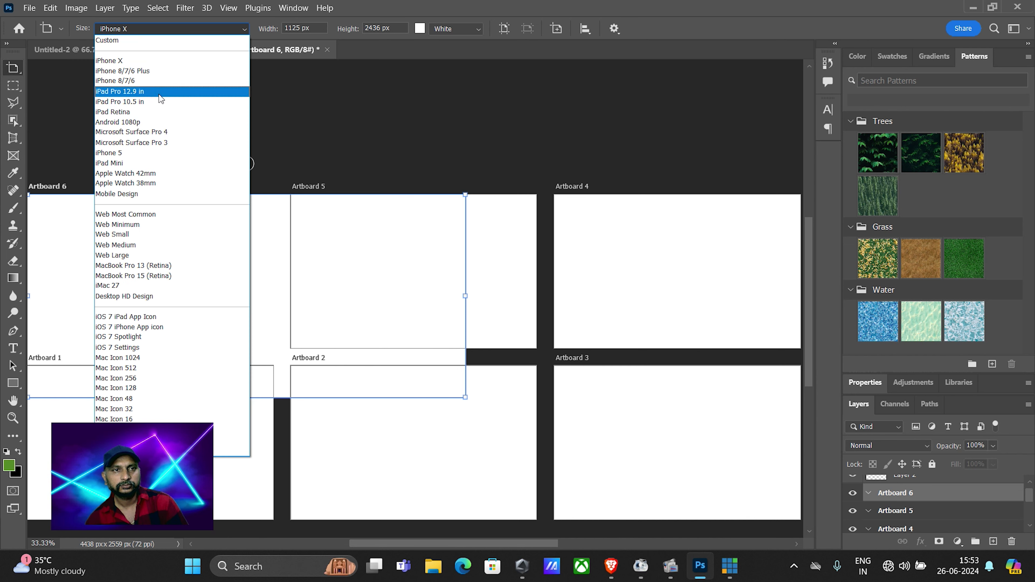
pyautogui.click(154, 71)
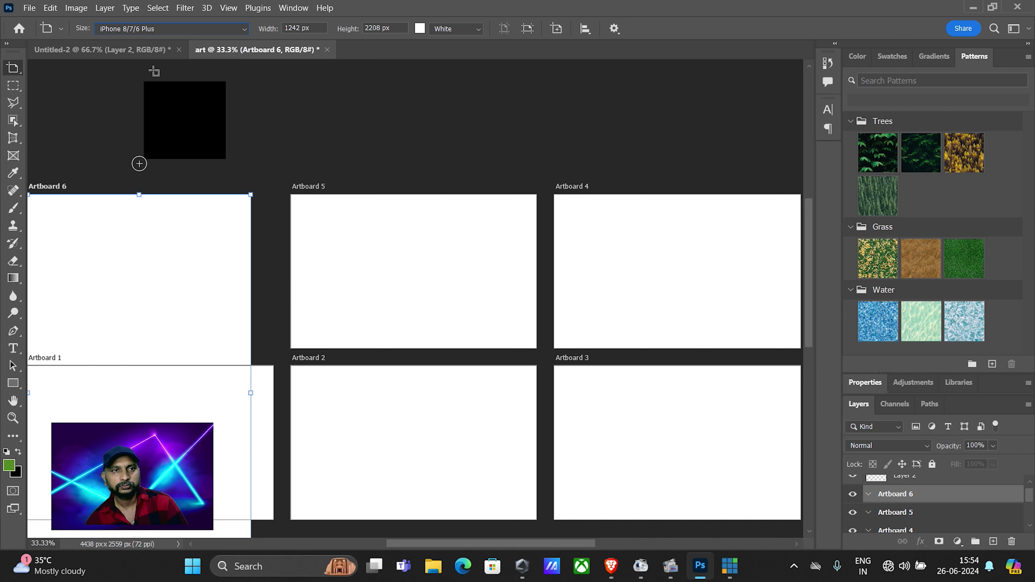
# Step: Return to the Move Tool, deselect Artboard 6 and select Artboard 5
pyautogui.press('v')
pyautogui.click(324, 193)
pyautogui.click(107, 265)
pyautogui.click(139, 263)
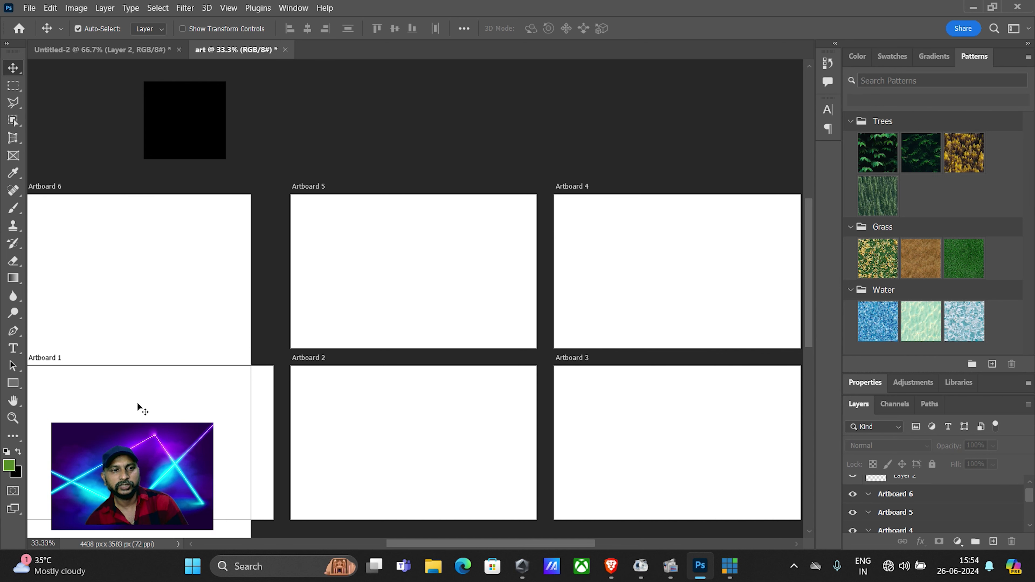
pyautogui.moveTo(445, 544); pyautogui.dragTo(420, 544)
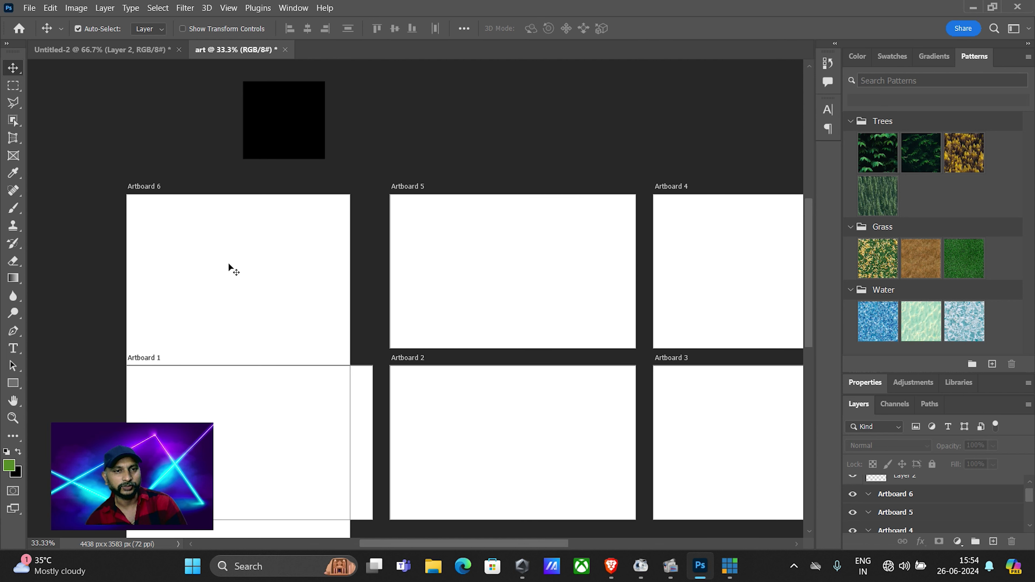
pyautogui.click(432, 244)
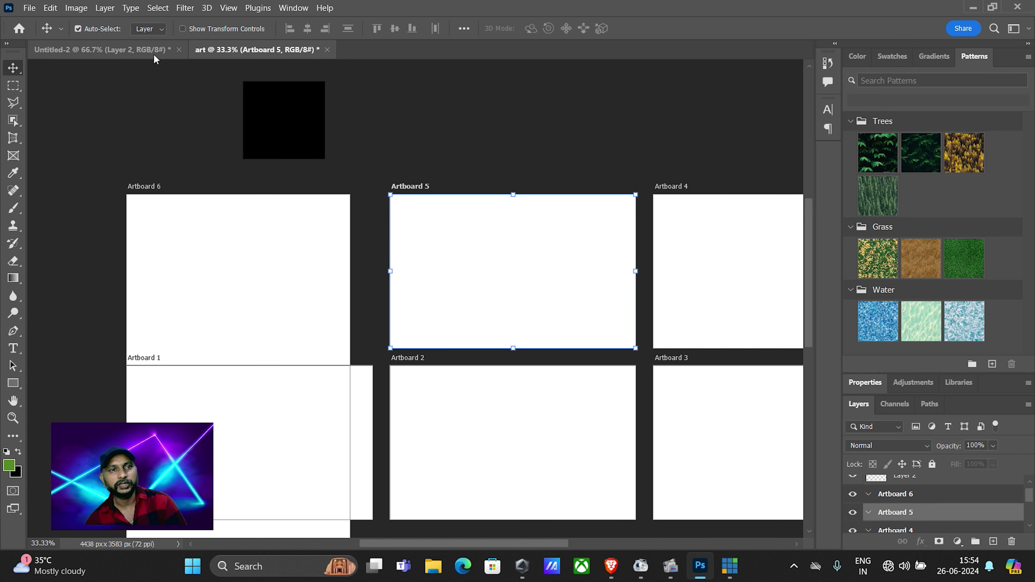
# Step: Cycle Artboard 5 through Android 1080p, Web Small, iPhone 5, then iOS 7 iPad App Icon presets
pyautogui.rightClick(17, 74)
pyautogui.click(58, 80)
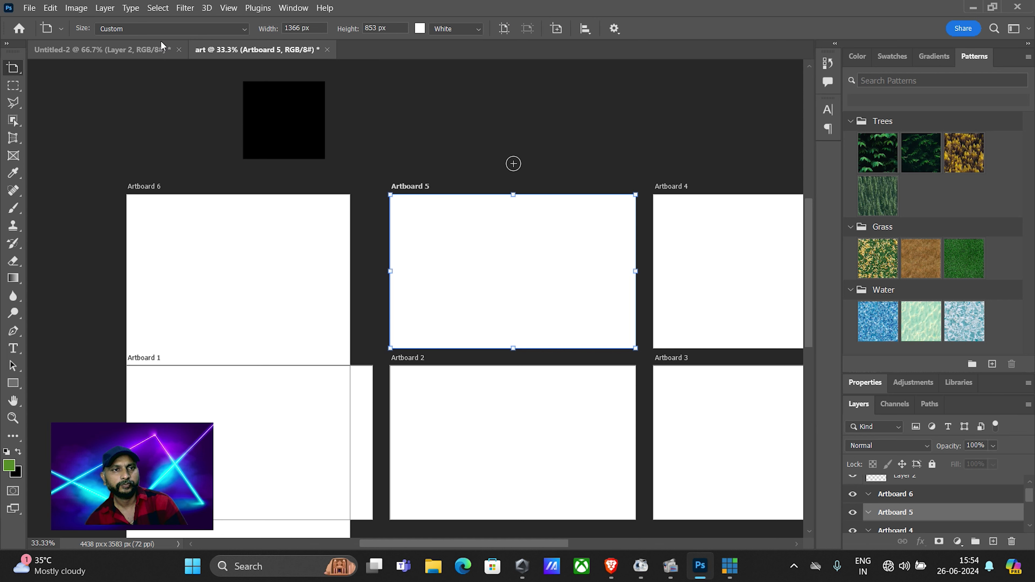
pyautogui.click(162, 28)
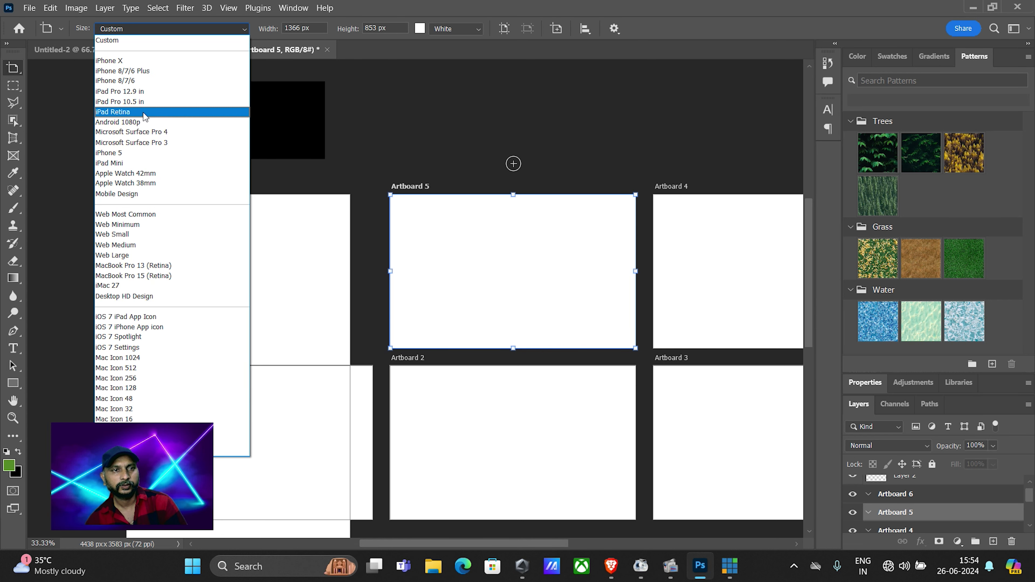
pyautogui.click(141, 122)
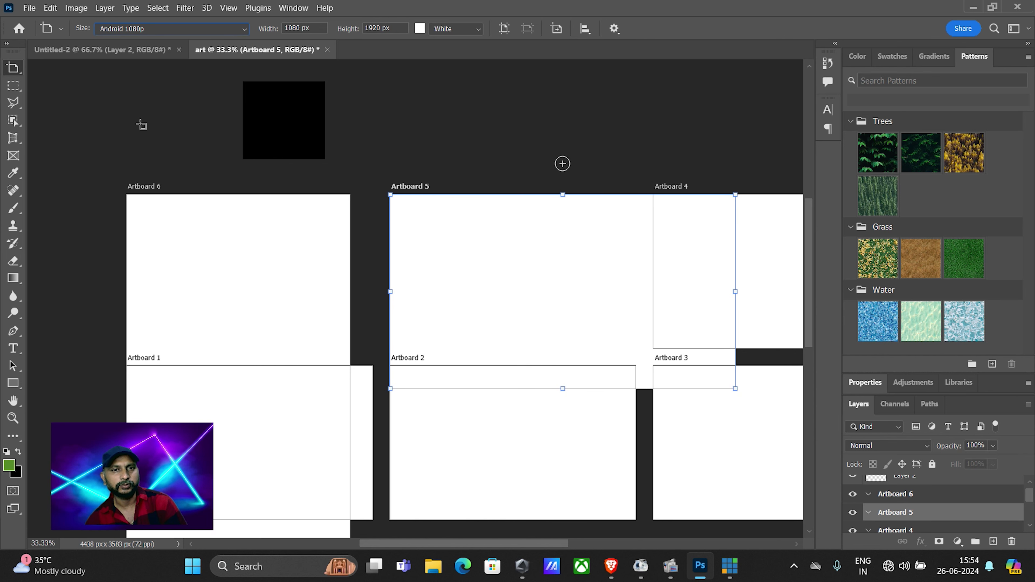
pyautogui.click(143, 30)
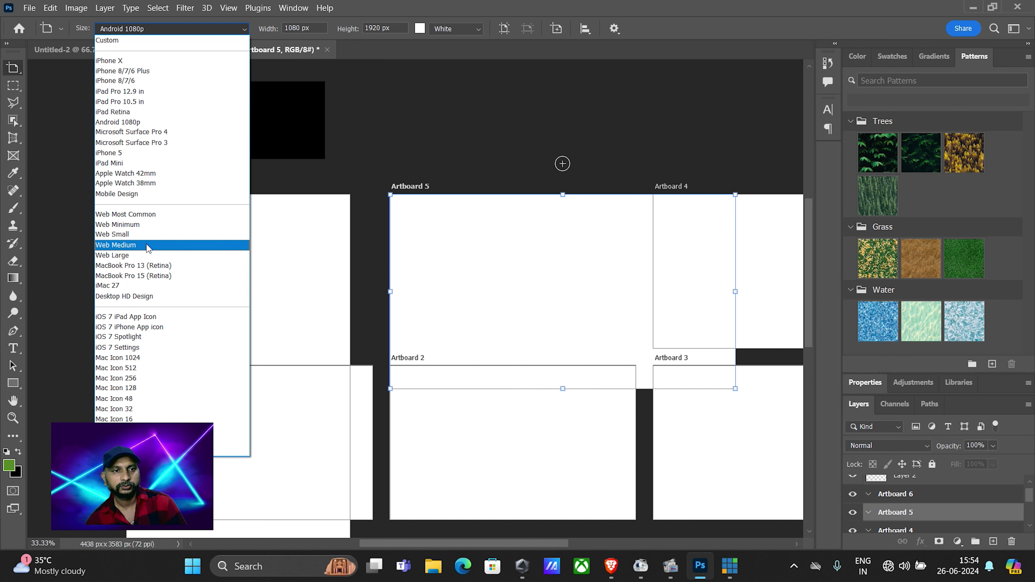
pyautogui.click(145, 234)
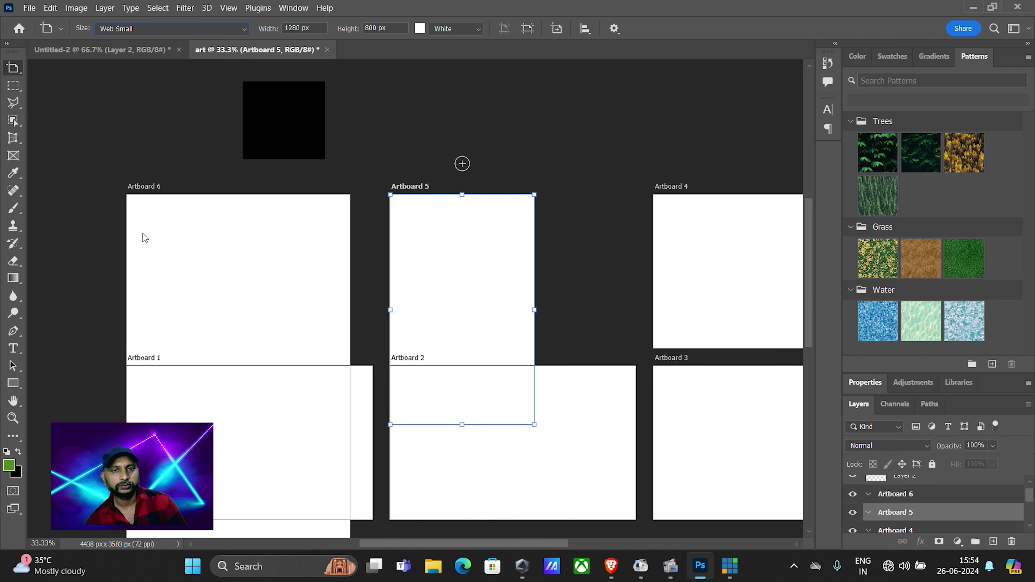
pyautogui.click(150, 32)
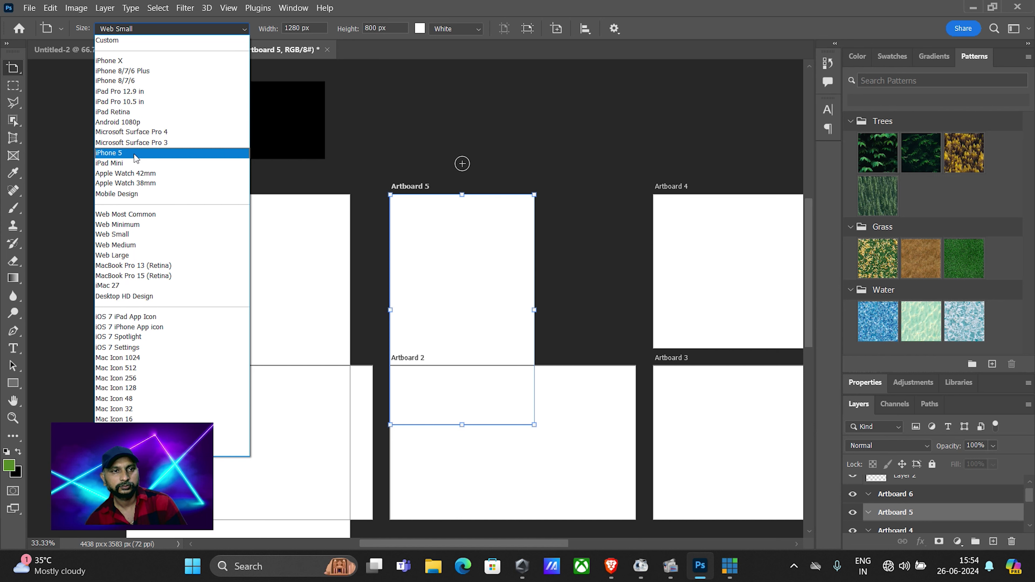
pyautogui.click(136, 153)
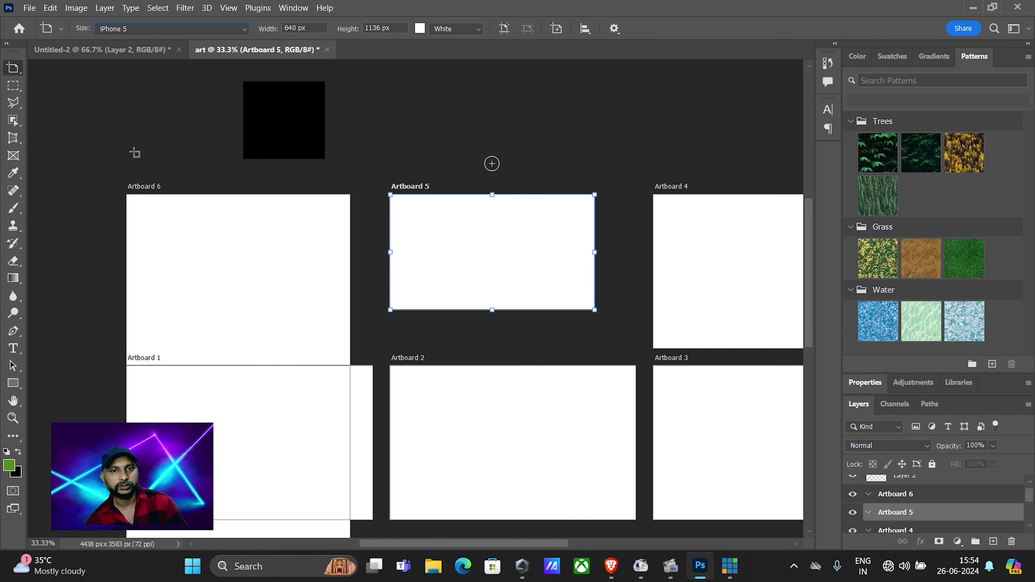
pyautogui.click(135, 29)
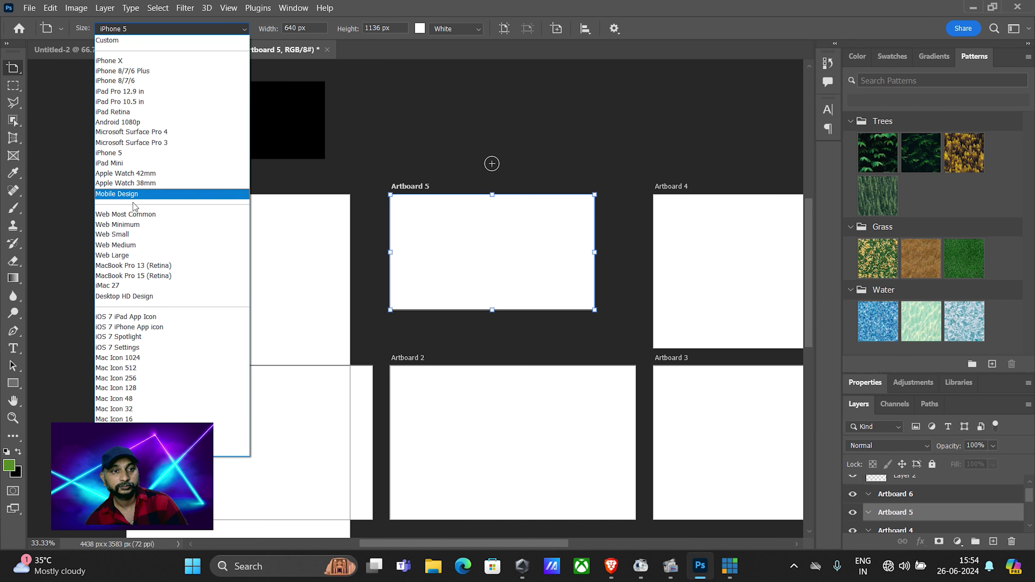
pyautogui.click(131, 318)
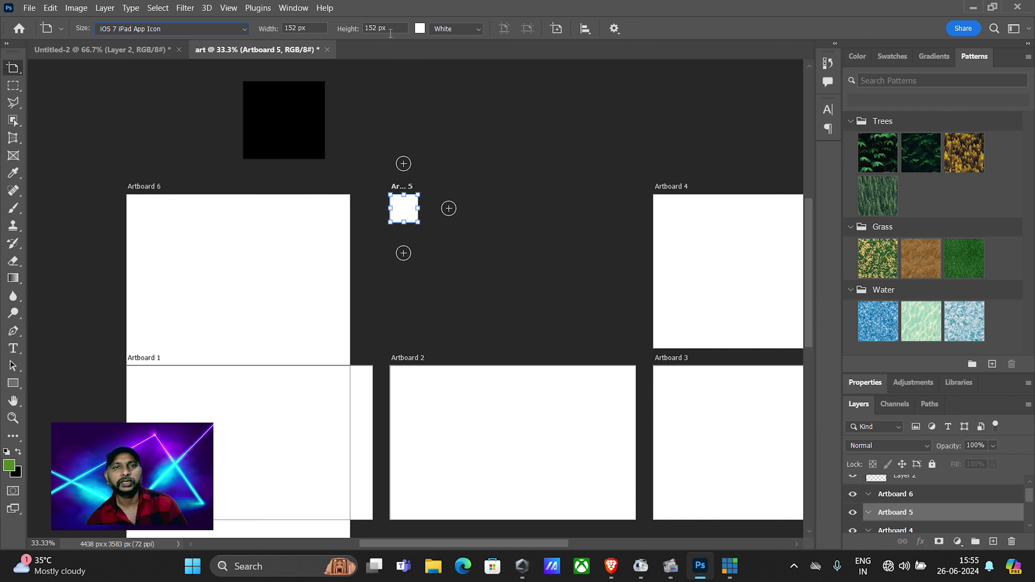
# Step: Set the artboard background to black and add Artboard 8 beside Artboard 7
pyautogui.click(477, 29)
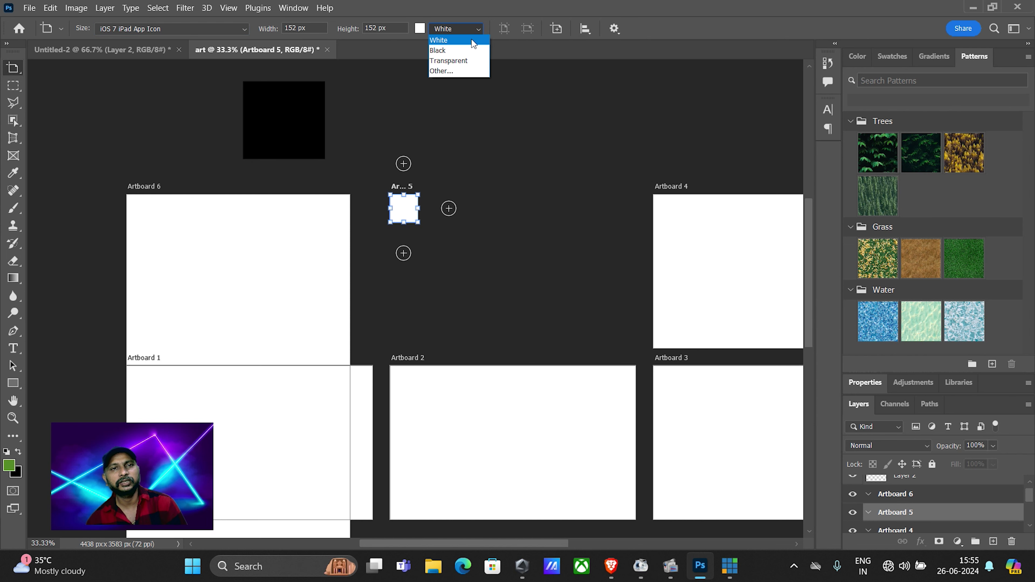
pyautogui.click(466, 51)
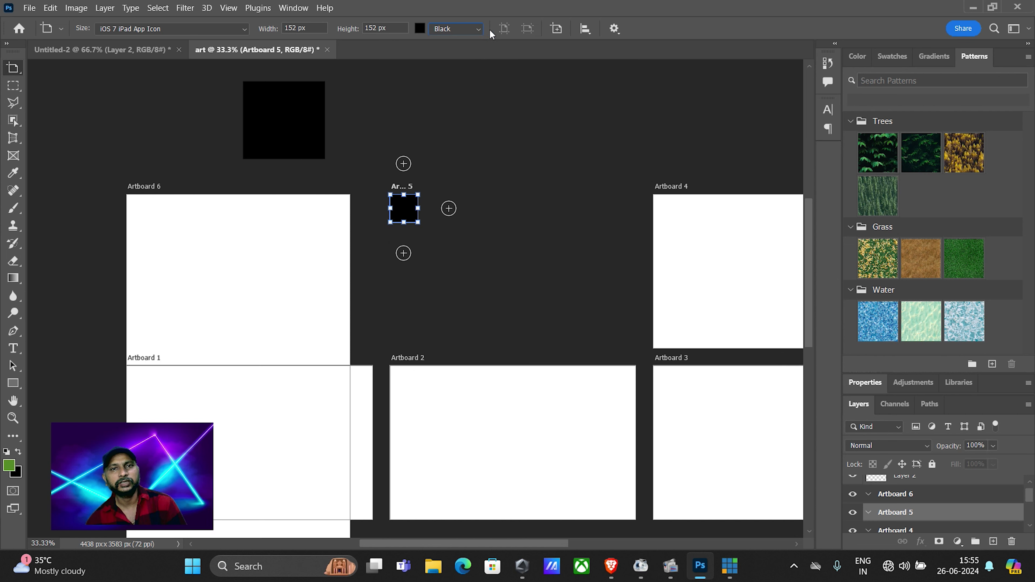
pyautogui.click(556, 29)
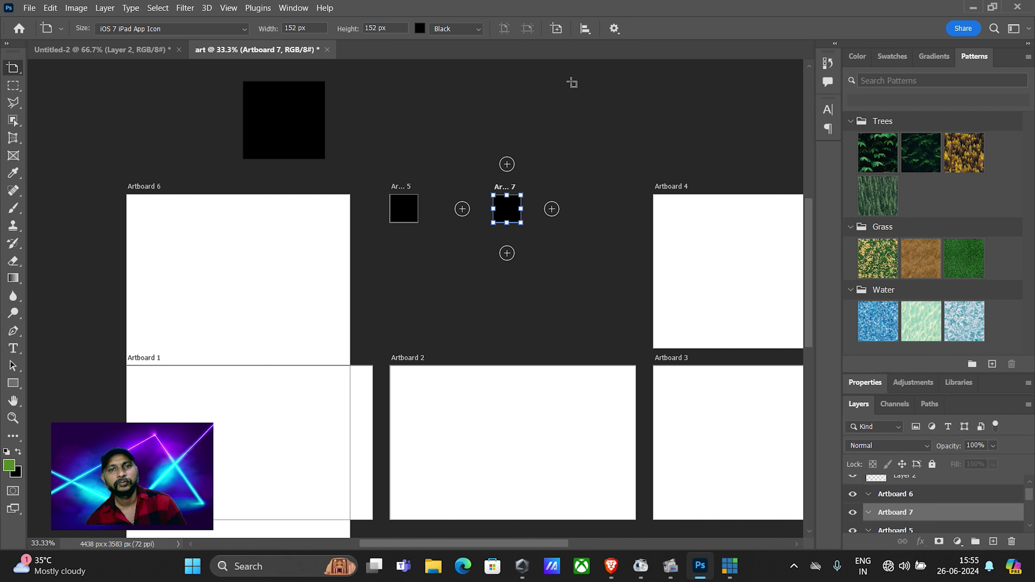
pyautogui.click(556, 29)
pyautogui.click(559, 163)
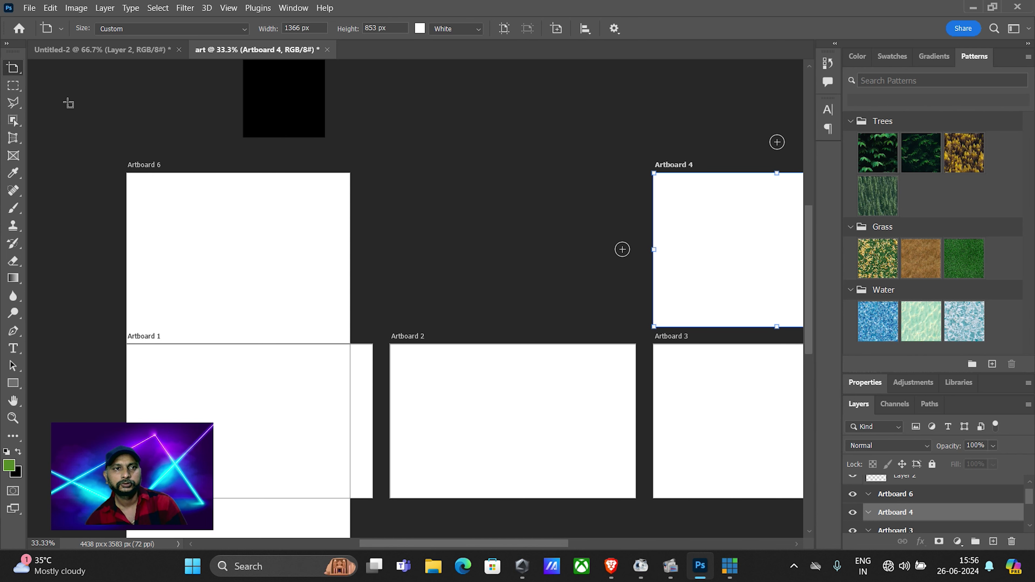
# Step: Give Artboard 4 the iPhone X size, toggling portrait and landscape before ending in landscape
pyautogui.click(212, 32)
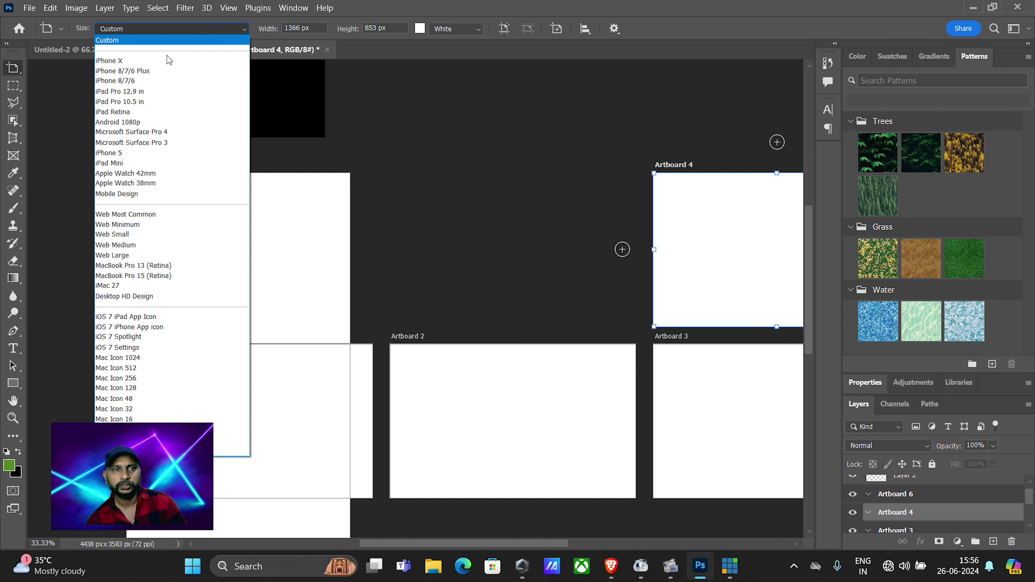
pyautogui.click(159, 61)
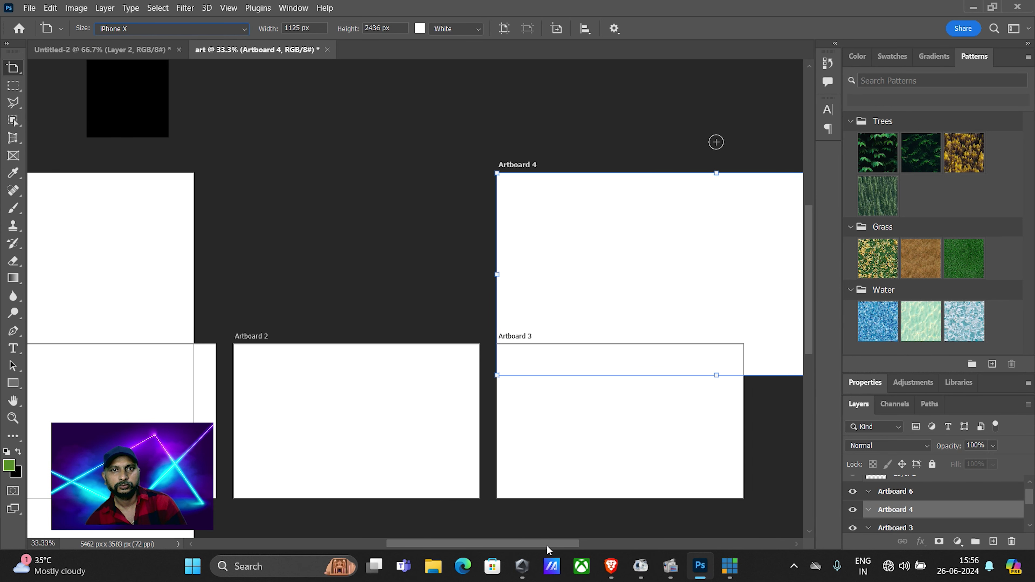
pyautogui.moveTo(506, 544)
pyautogui.mouseDown()
pyautogui.moveTo(621, 545)
pyautogui.moveTo(587, 544)
pyautogui.mouseUp()
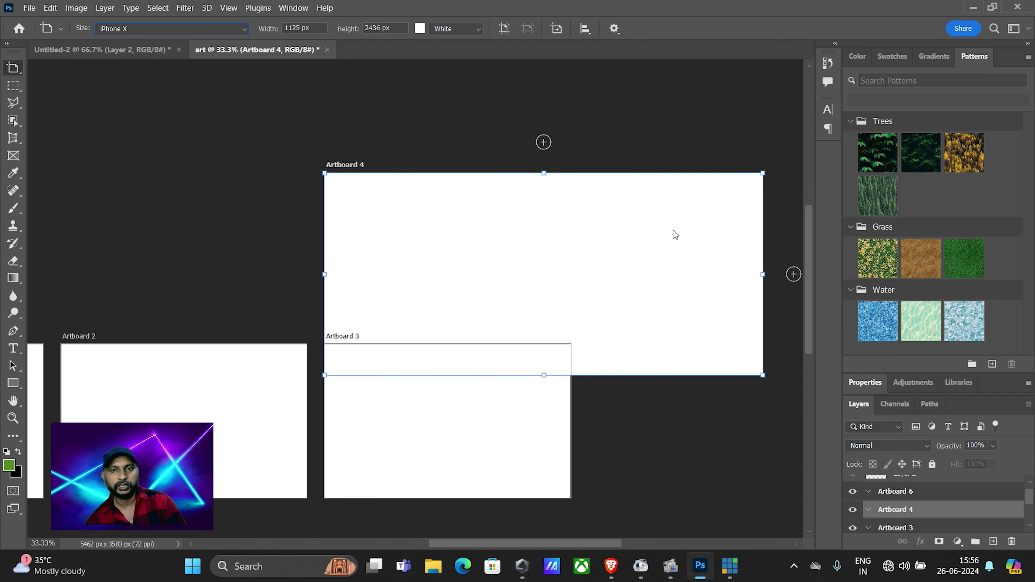
pyautogui.click(505, 32)
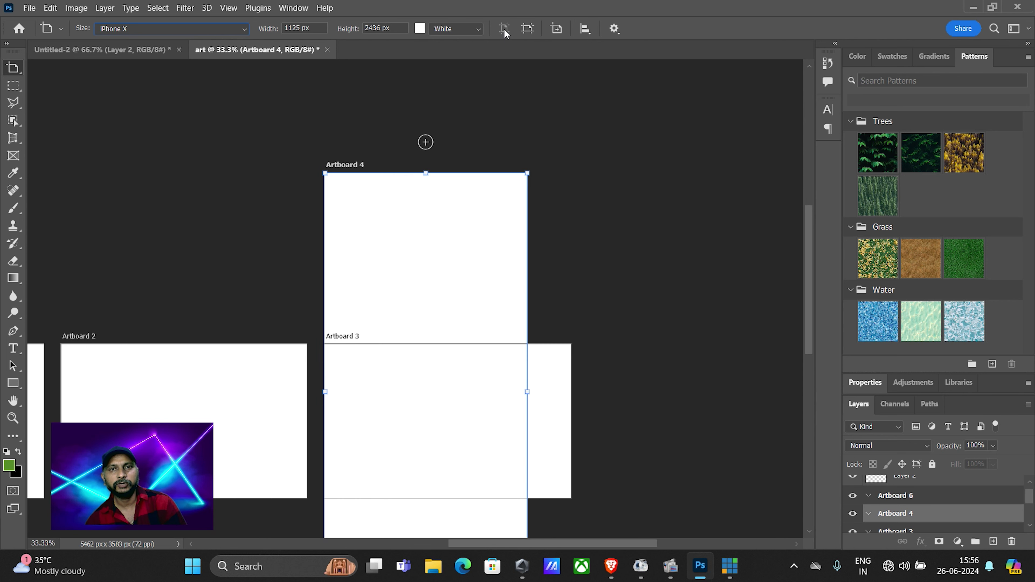
pyautogui.click(527, 29)
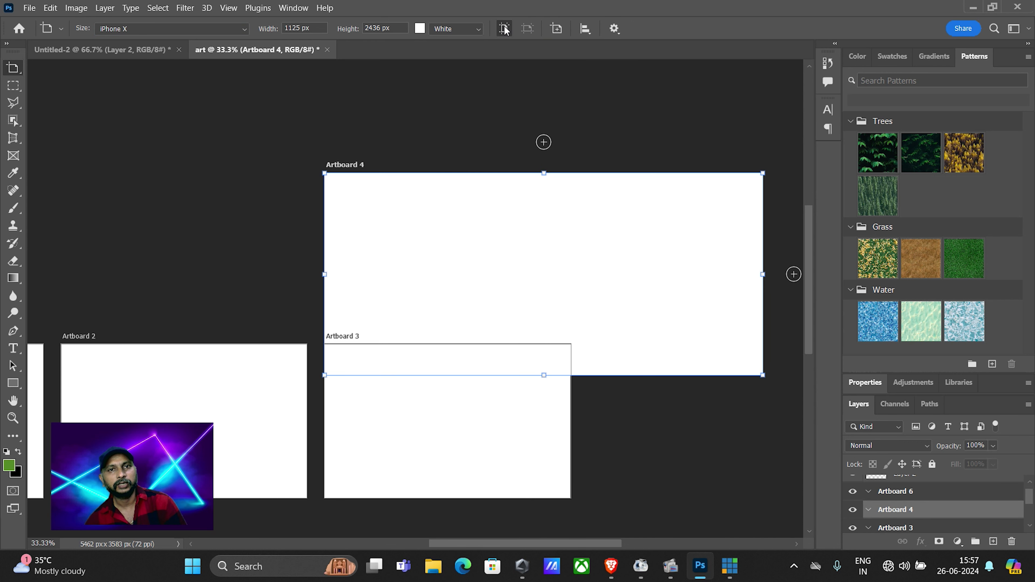
pyautogui.click(505, 29)
pyautogui.click(530, 30)
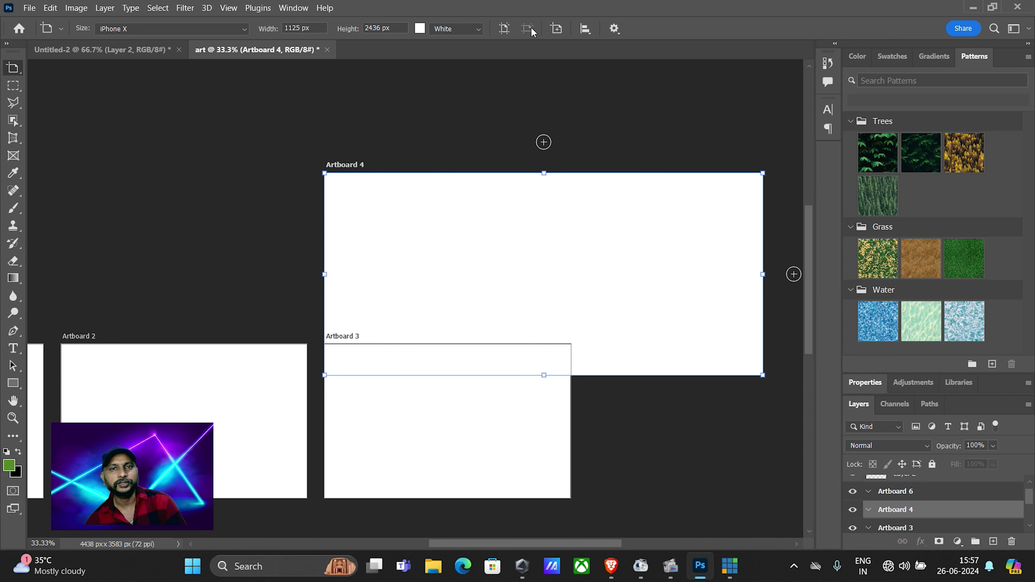
pyautogui.click(503, 28)
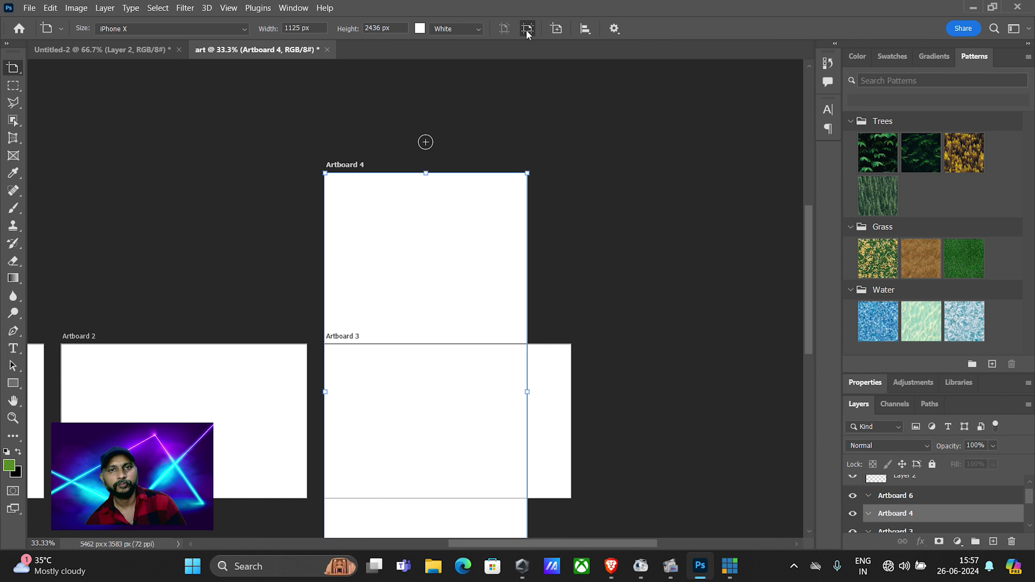
pyautogui.click(526, 29)
pyautogui.click(556, 28)
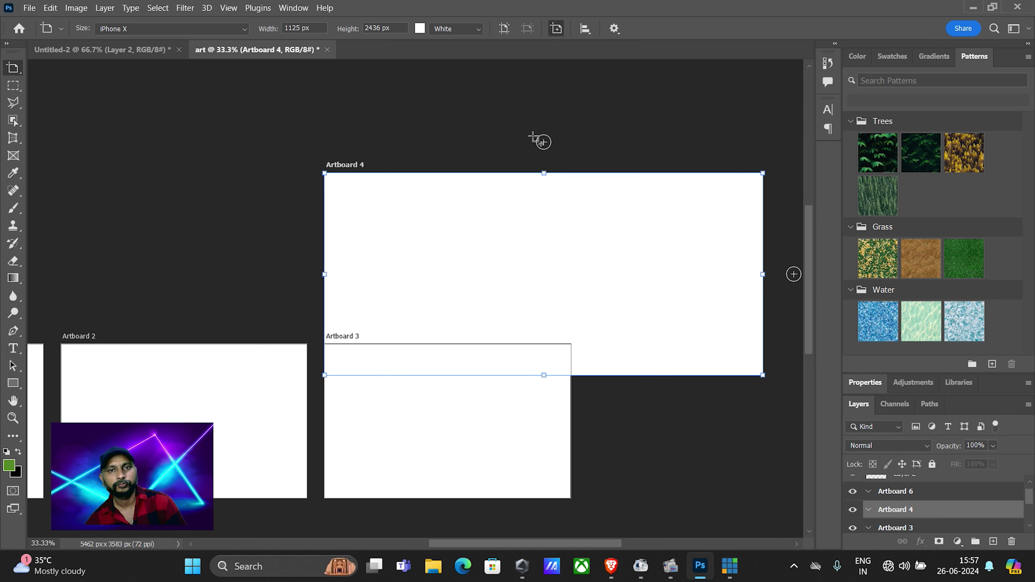
# Step: Add Artboard 7 and Artboard 8 above Artboard 4, then zoom in on them
pyautogui.click(246, 141)
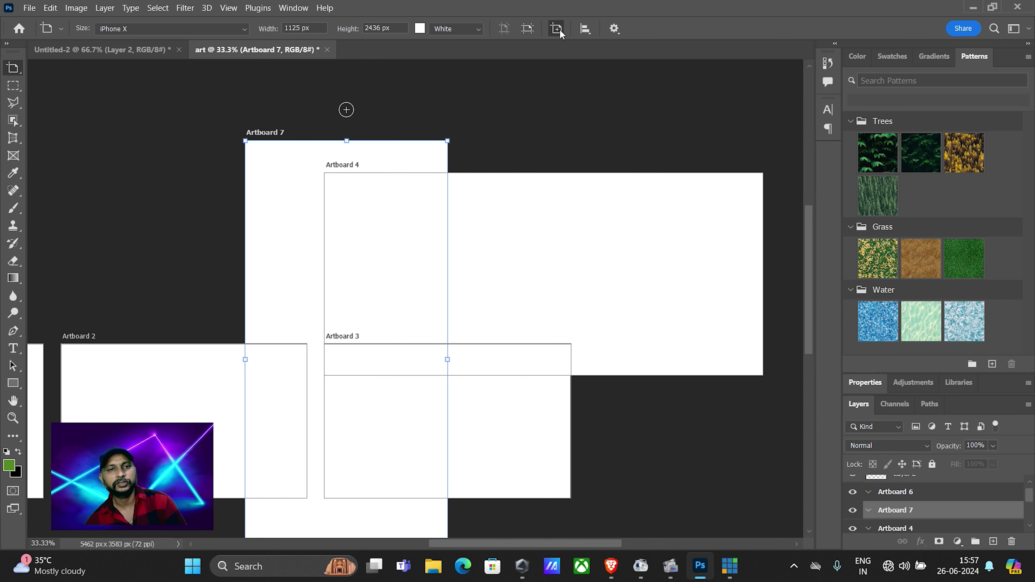
pyautogui.click(513, 113)
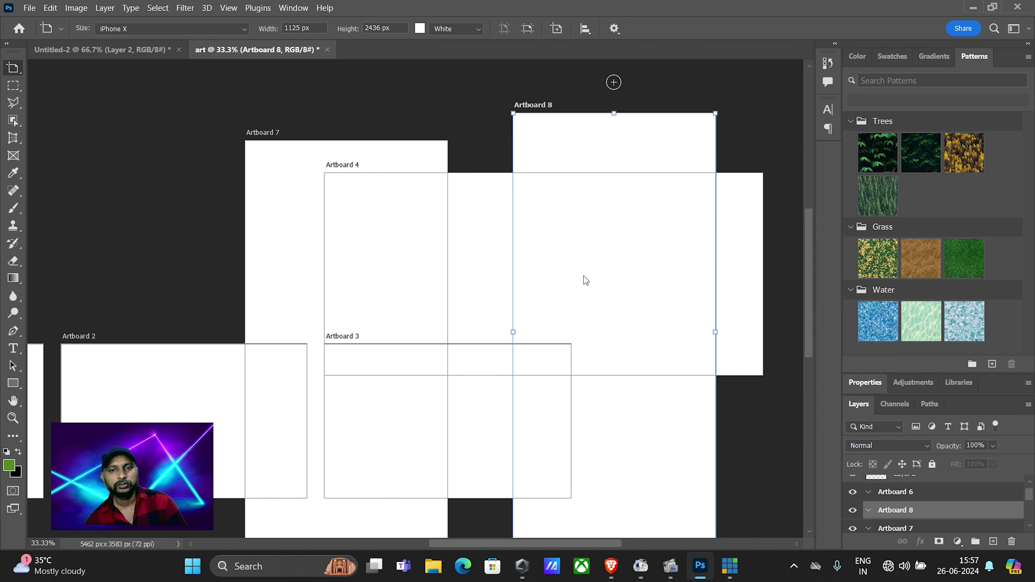
pyautogui.scroll(-4, 584, 276)
pyautogui.scroll(5, 584, 276)
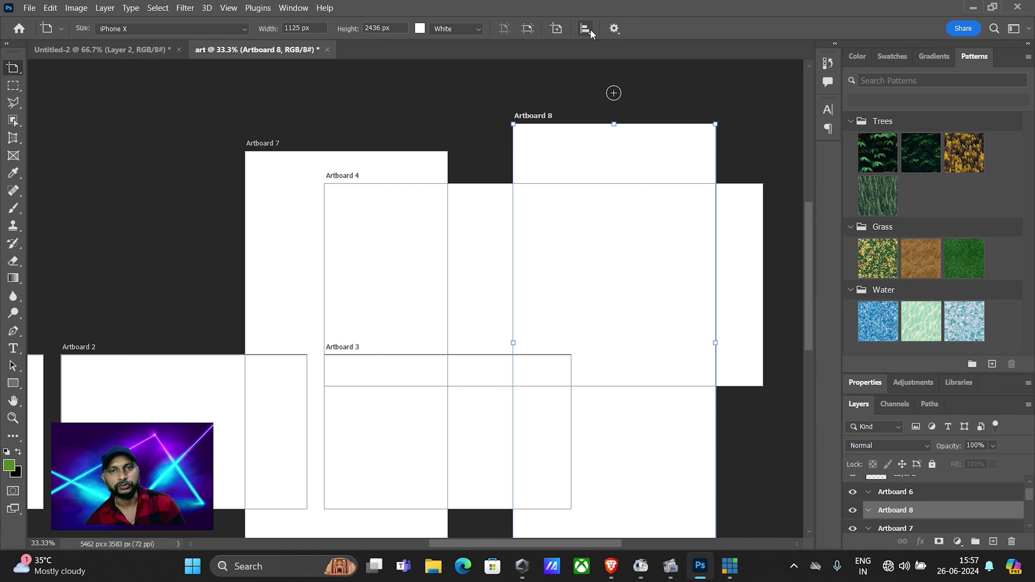
pyautogui.click(386, 208)
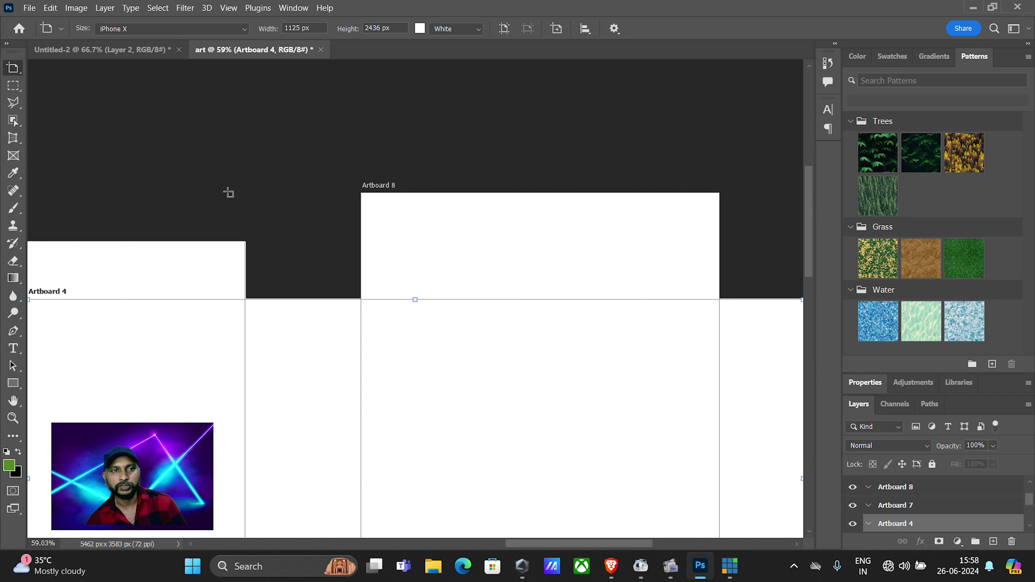
pyautogui.rightClick(23, 75)
# Step: Choose the Rectangular Marquee Tool and bring the Untitled-2 document to the front
pyautogui.click(19, 75)
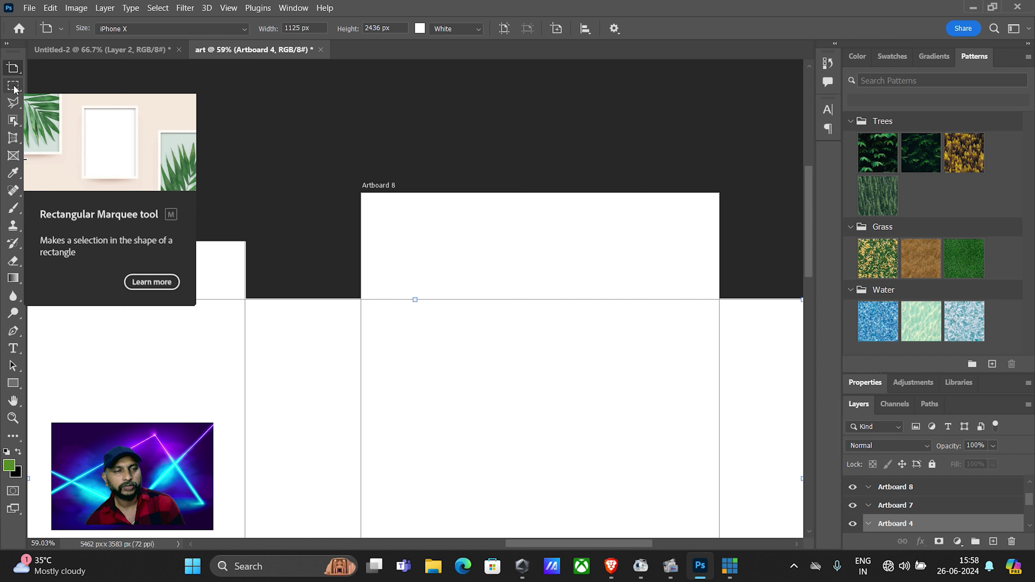
pyautogui.click(13, 86)
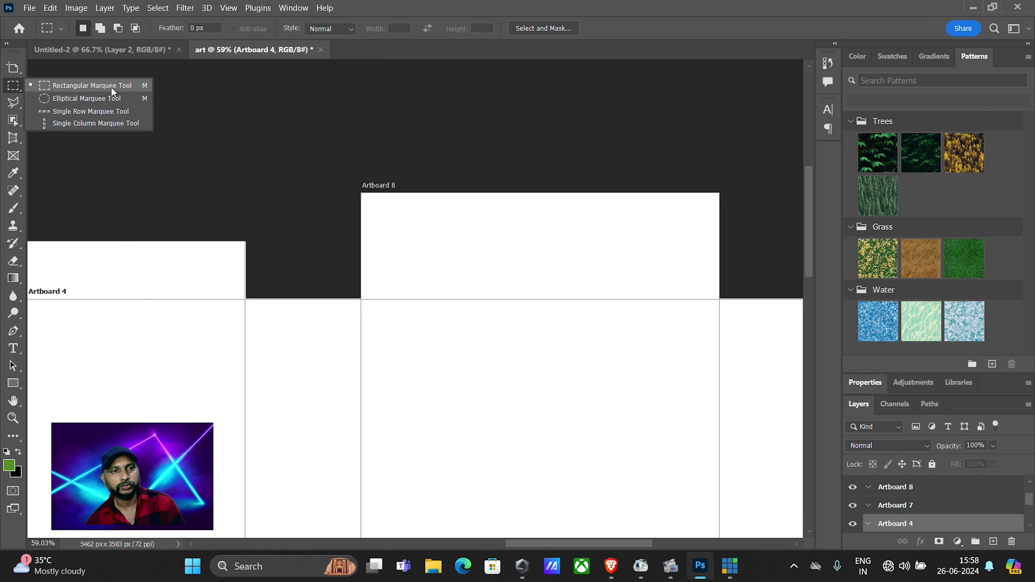
pyautogui.click(122, 51)
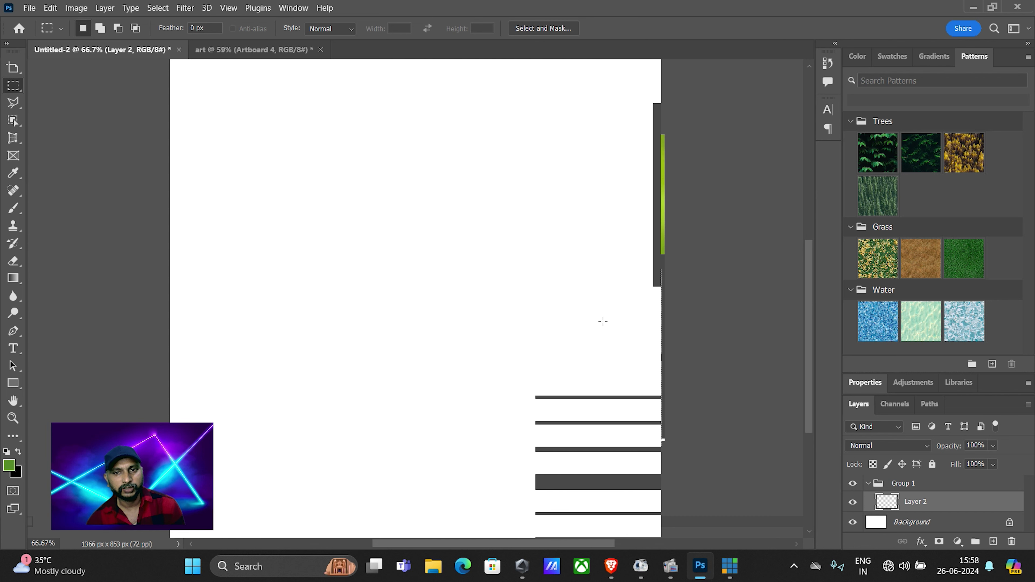
# Step: Try a rectangular marquee in Untitled-2, then draw a square selection on Untitled-3's artboard
pyautogui.moveTo(301, 134); pyautogui.dragTo(471, 259)
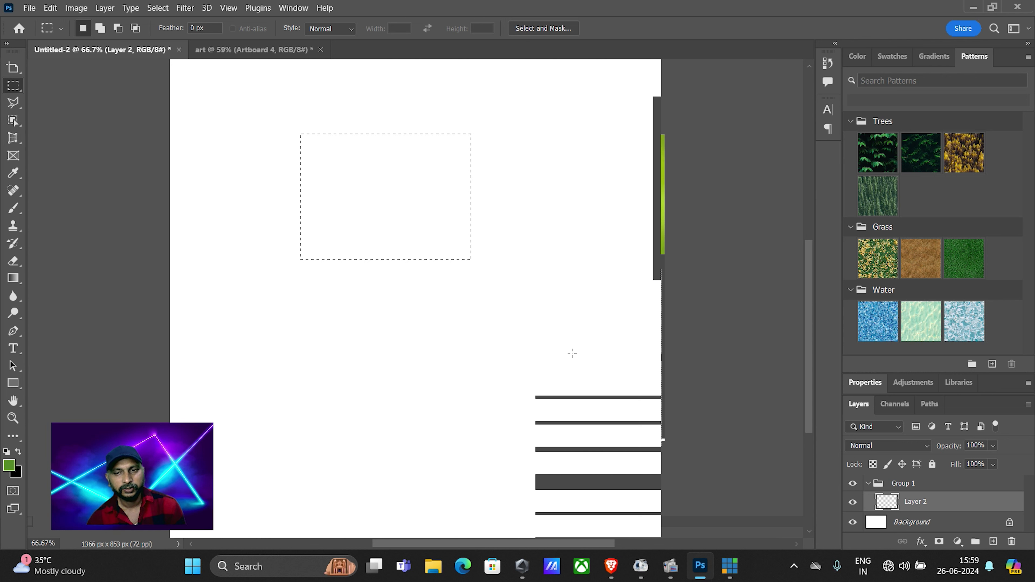
pyautogui.rightClick(13, 87)
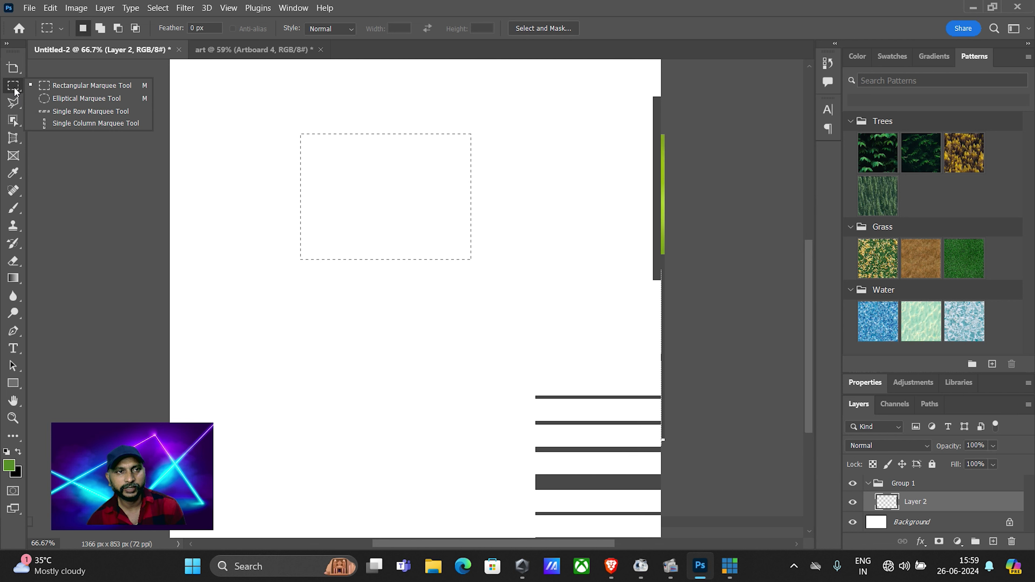
pyautogui.click(63, 88)
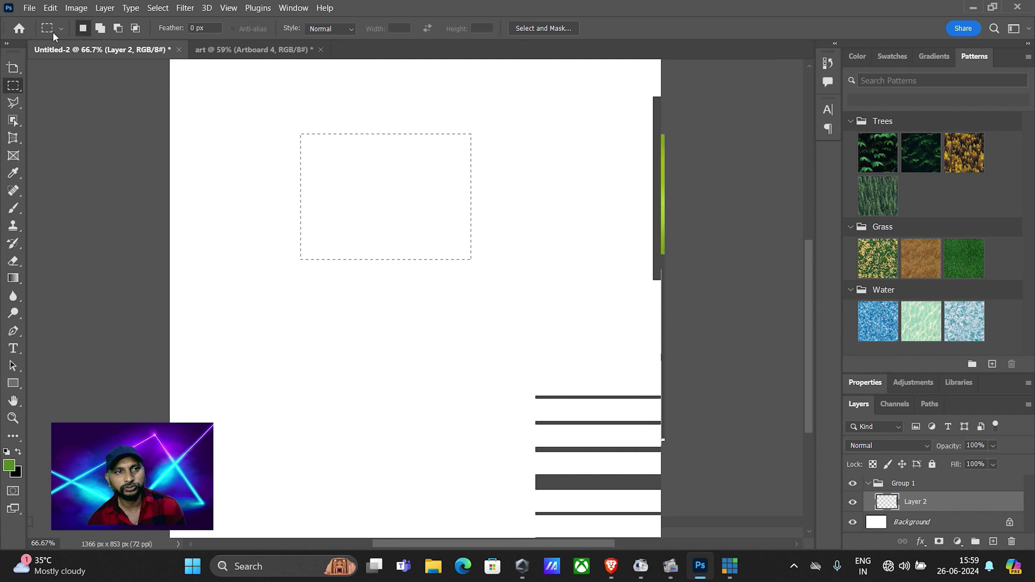
pyautogui.click(62, 27)
pyautogui.click(62, 27)
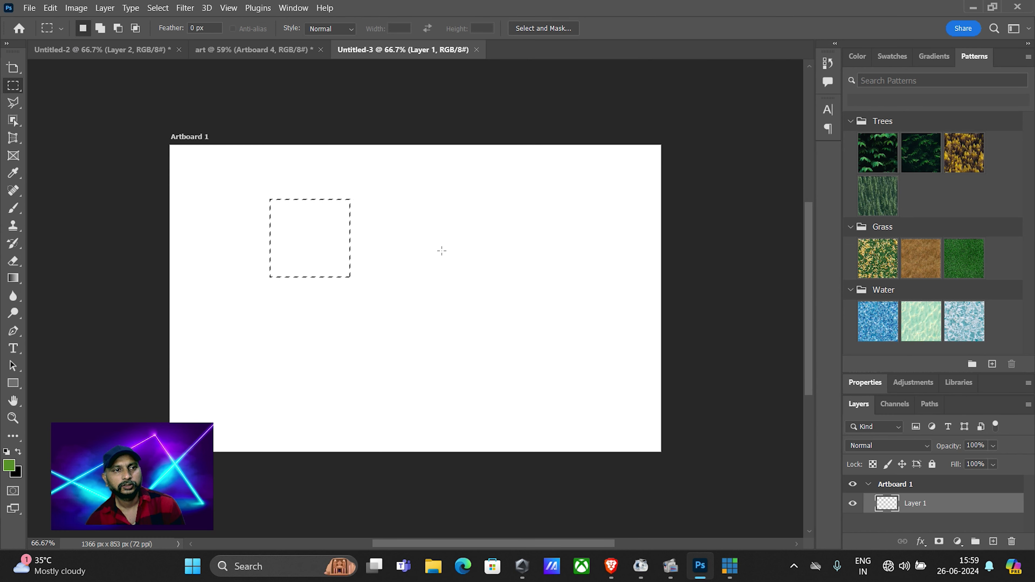
pyautogui.moveTo(446, 219); pyautogui.dragTo(559, 333)
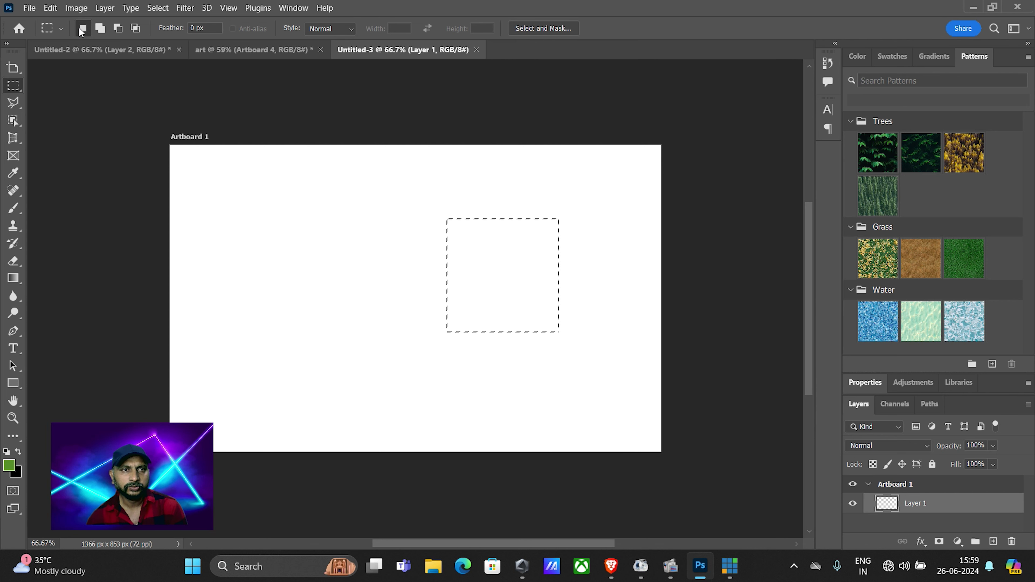
# Step: Start a tall rectangle, then use Add to Selection to join eight more overlapping rectangles
pyautogui.moveTo(212, 200); pyautogui.dragTo(270, 281)
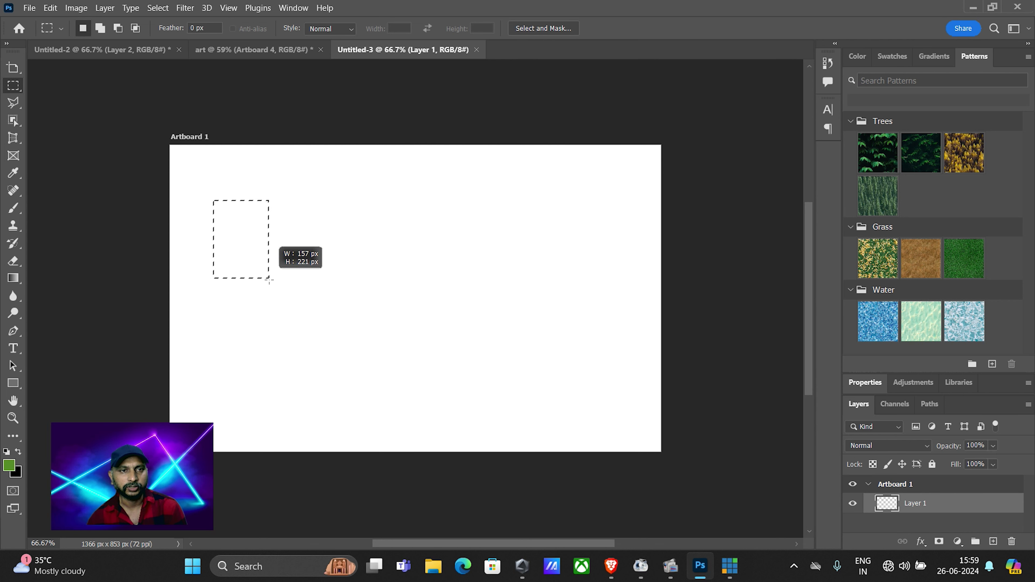
pyautogui.click(99, 29)
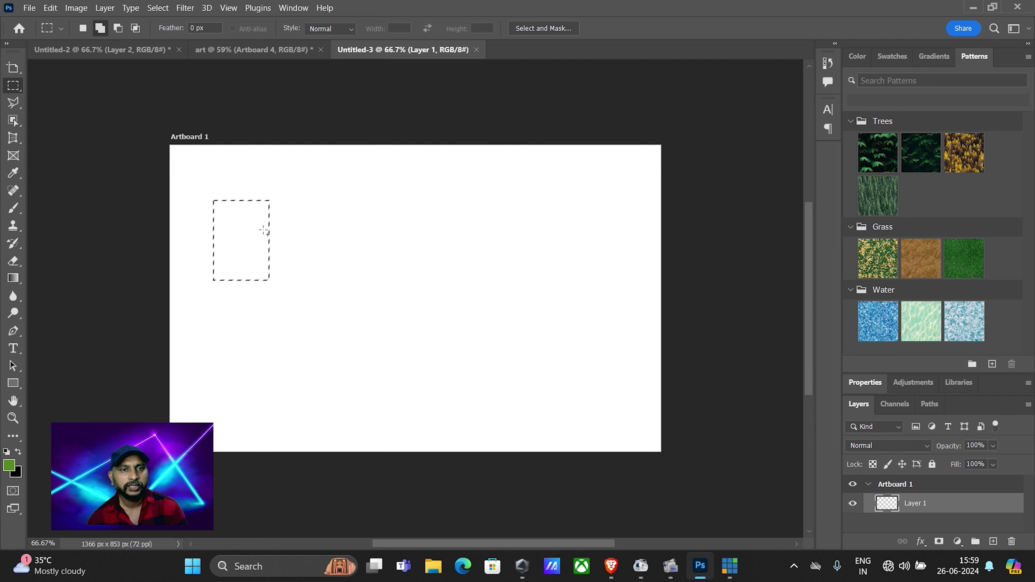
pyautogui.moveTo(259, 224); pyautogui.dragTo(360, 255)
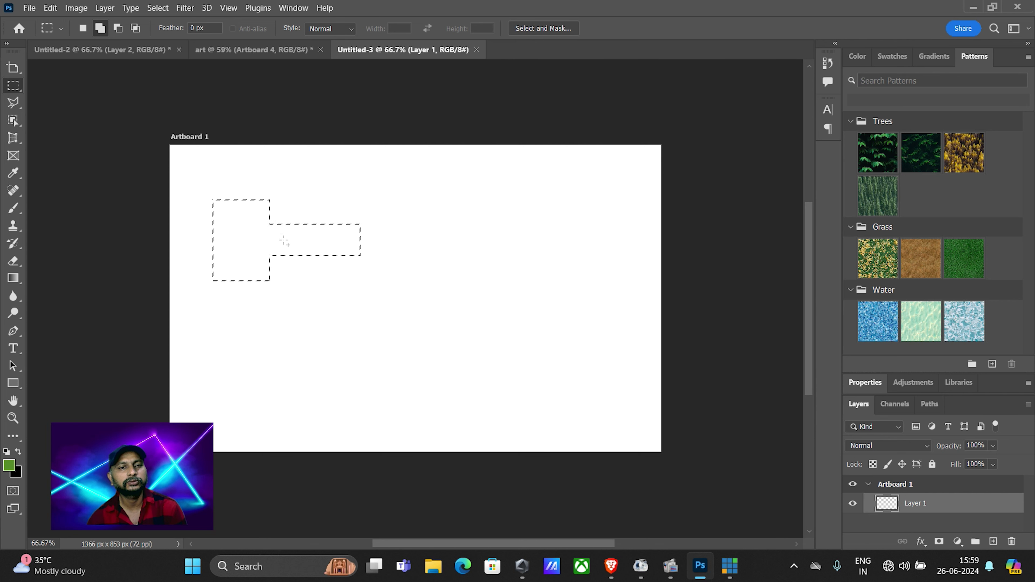
pyautogui.moveTo(469, 192); pyautogui.dragTo(355, 284)
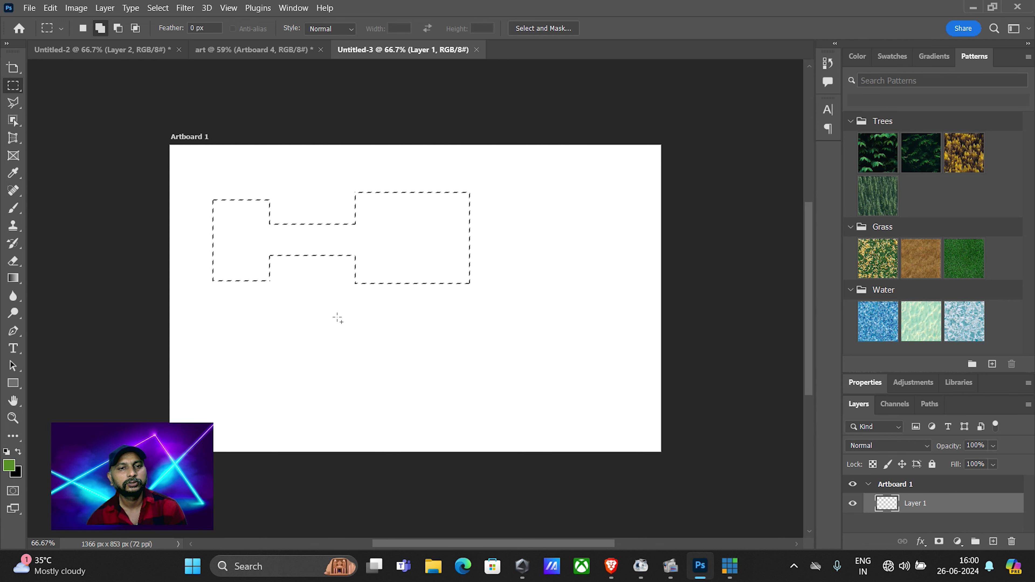
pyautogui.moveTo(534, 213); pyautogui.dragTo(469, 241)
pyautogui.moveTo(518, 311)
pyautogui.mouseDown()
pyautogui.moveTo(482, 304)
pyautogui.moveTo(408, 242)
pyautogui.mouseUp()
pyautogui.moveTo(364, 354); pyautogui.dragTo(360, 283)
pyautogui.moveTo(312, 340); pyautogui.dragTo(243, 255)
pyautogui.moveTo(409, 255); pyautogui.dragTo(312, 328)
pyautogui.moveTo(424, 311); pyautogui.dragTo(329, 367)
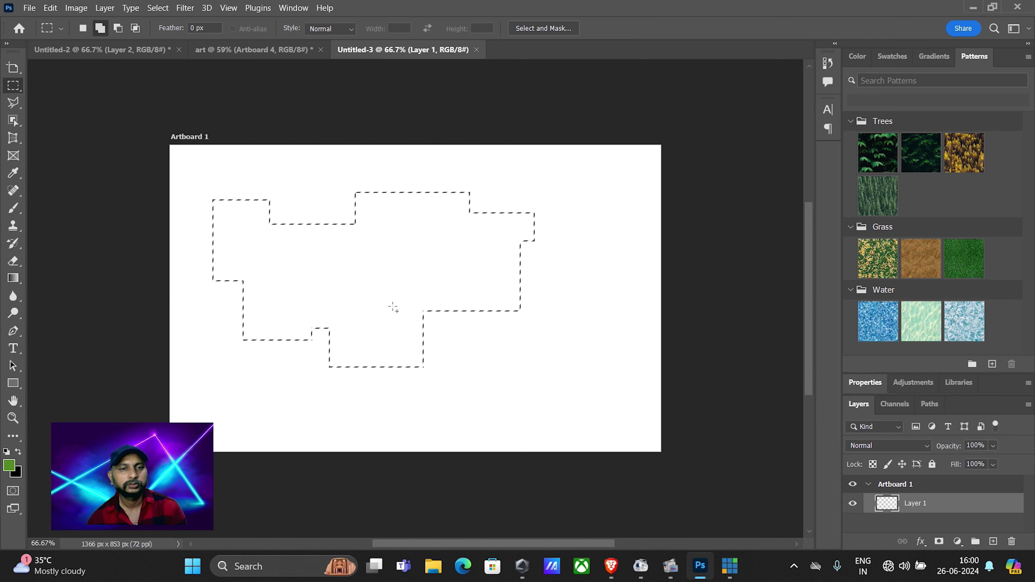
# Step: Cut bands and notches out of the blocky selection with Subtract from Selection
pyautogui.click(118, 28)
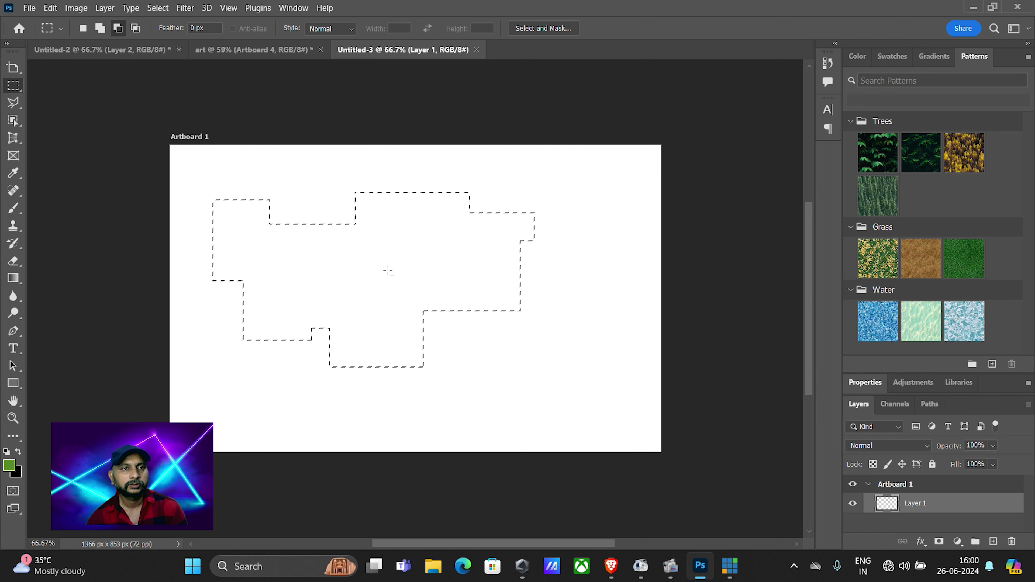
pyautogui.moveTo(332, 185); pyautogui.dragTo(442, 404)
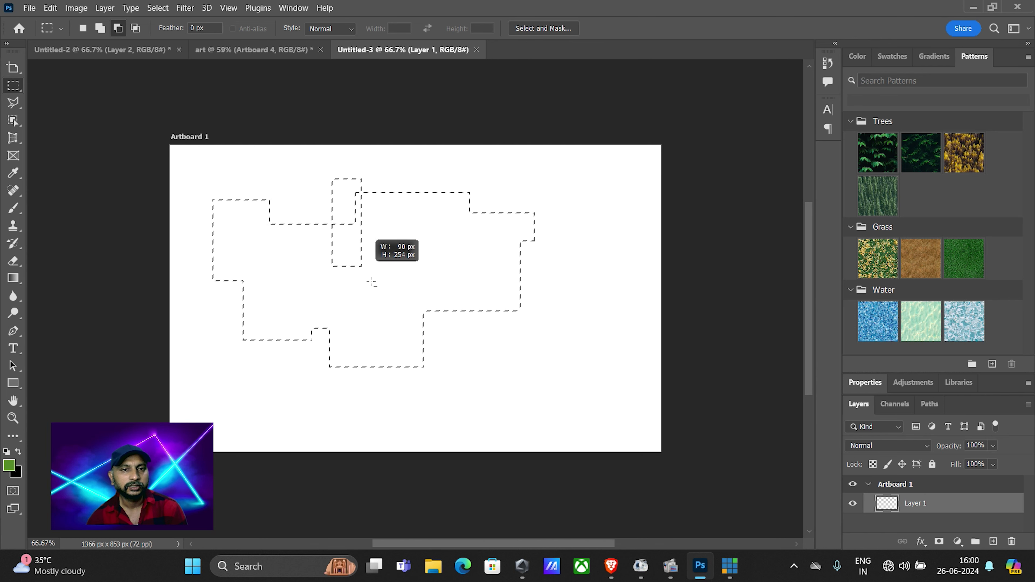
pyautogui.moveTo(361, 261); pyautogui.dragTo(204, 319)
pyautogui.moveTo(293, 214); pyautogui.dragTo(303, 269)
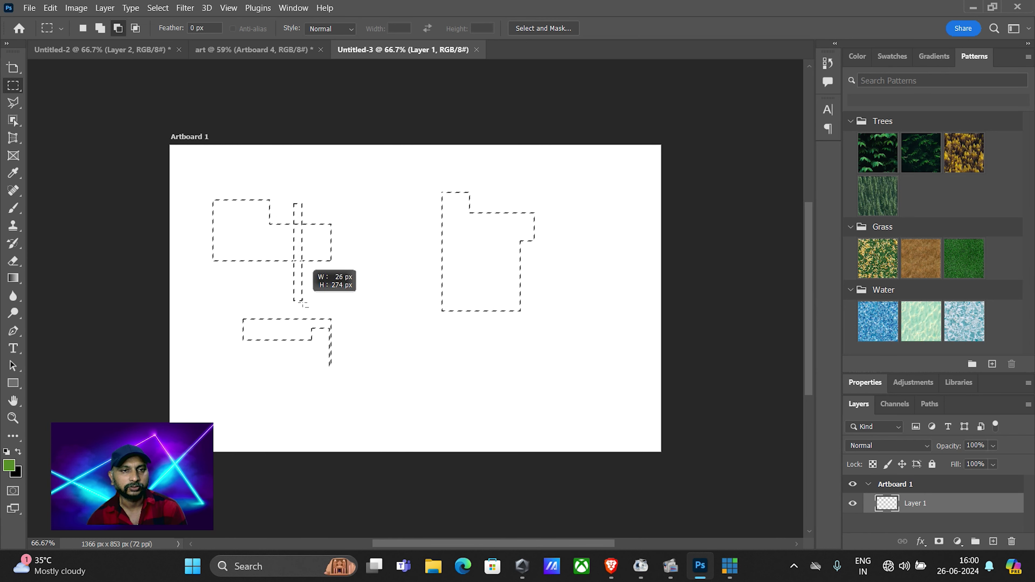
pyautogui.moveTo(264, 207); pyautogui.dragTo(280, 270)
pyautogui.moveTo(246, 229); pyautogui.dragTo(206, 241)
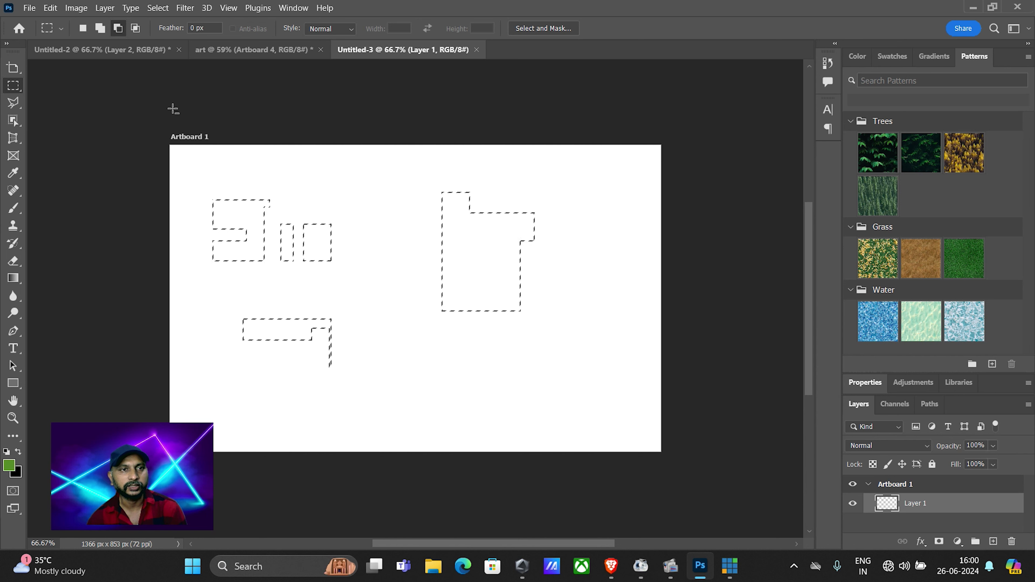
# Step: Intersect the selection with a rectangle, leaving one small tall rectangular selection
pyautogui.click(135, 28)
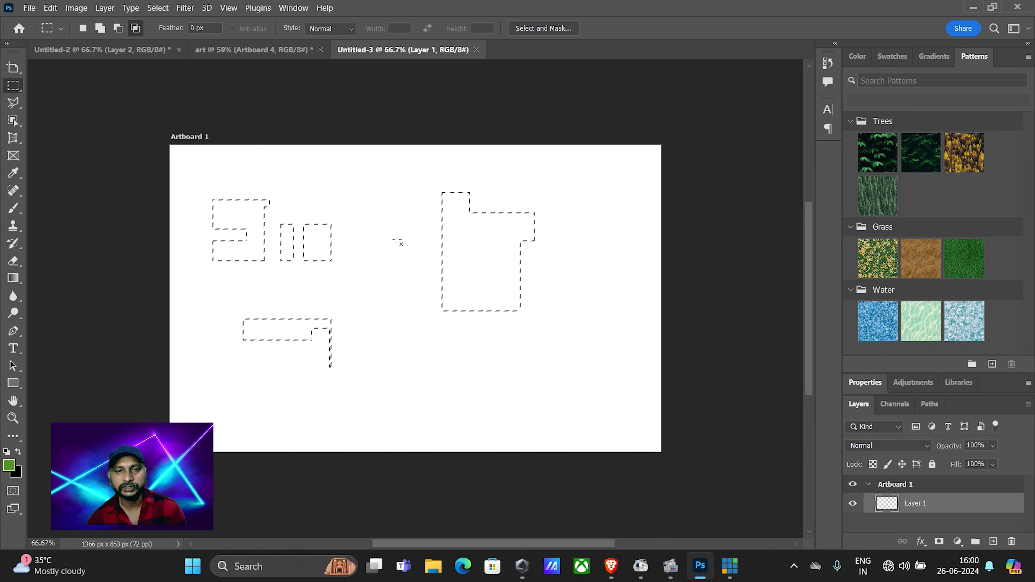
pyautogui.moveTo(388, 212); pyautogui.dragTo(514, 327)
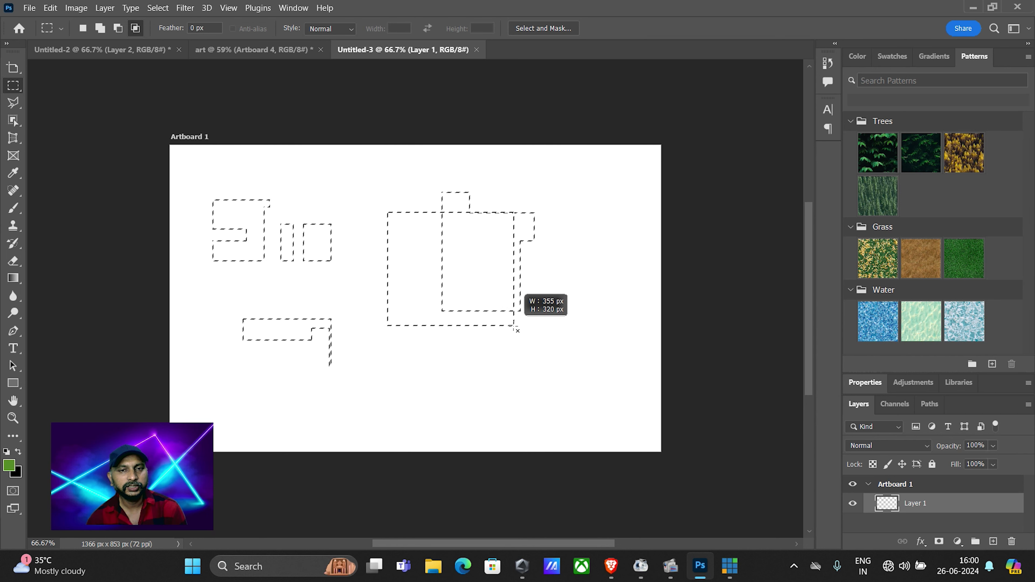
pyautogui.moveTo(514, 327); pyautogui.dragTo(496, 290)
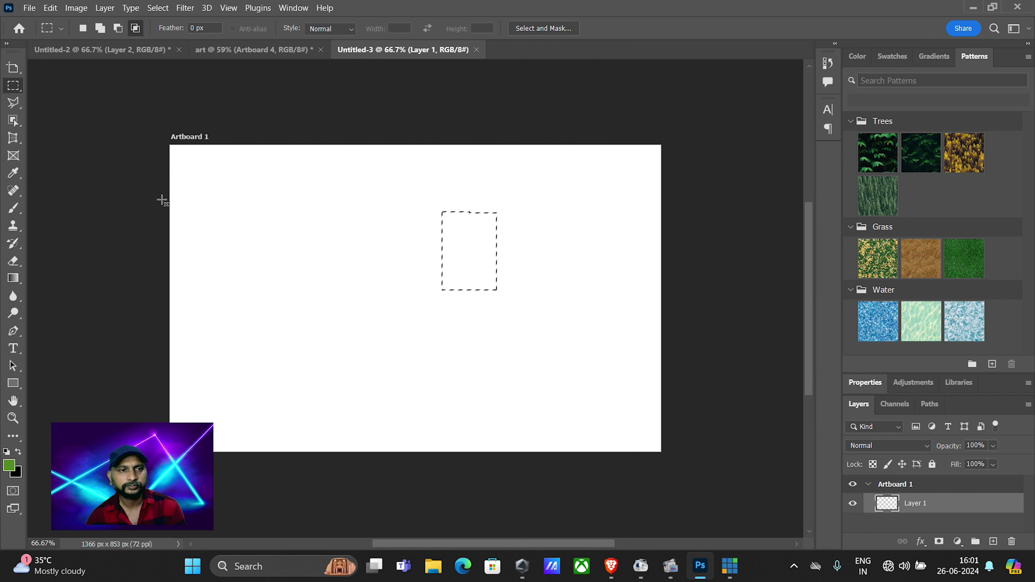
# Step: Feather the rectangular selection by 50 pixels
pyautogui.press('v')
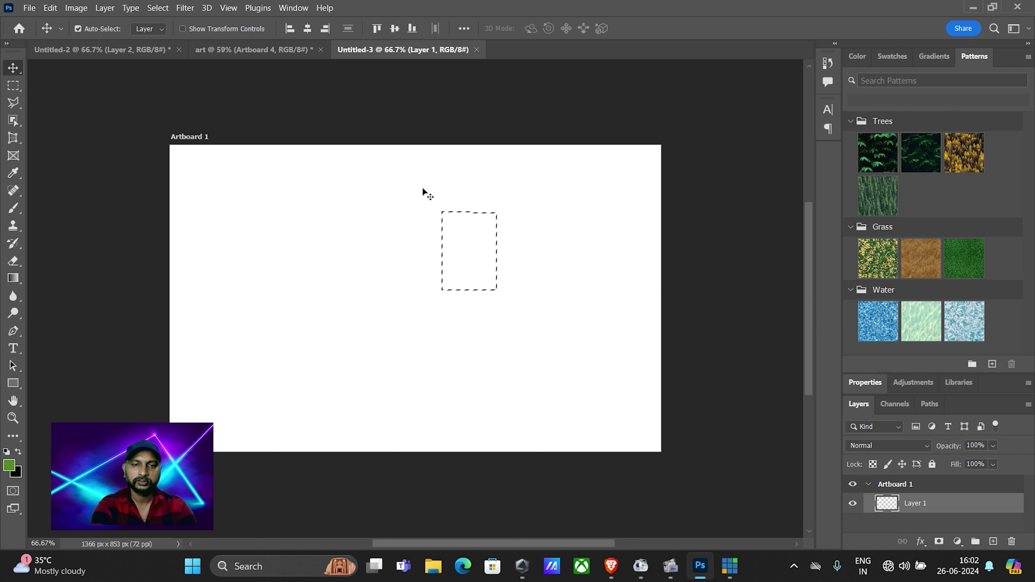
pyautogui.hotkey('shift', 'F6')
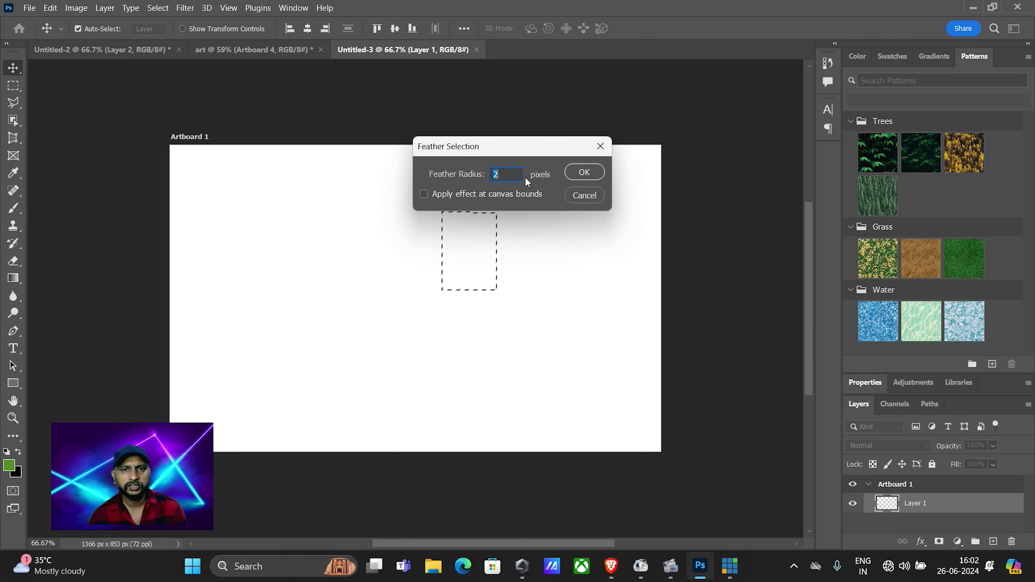
pyautogui.write('50')
pyautogui.press('Return')
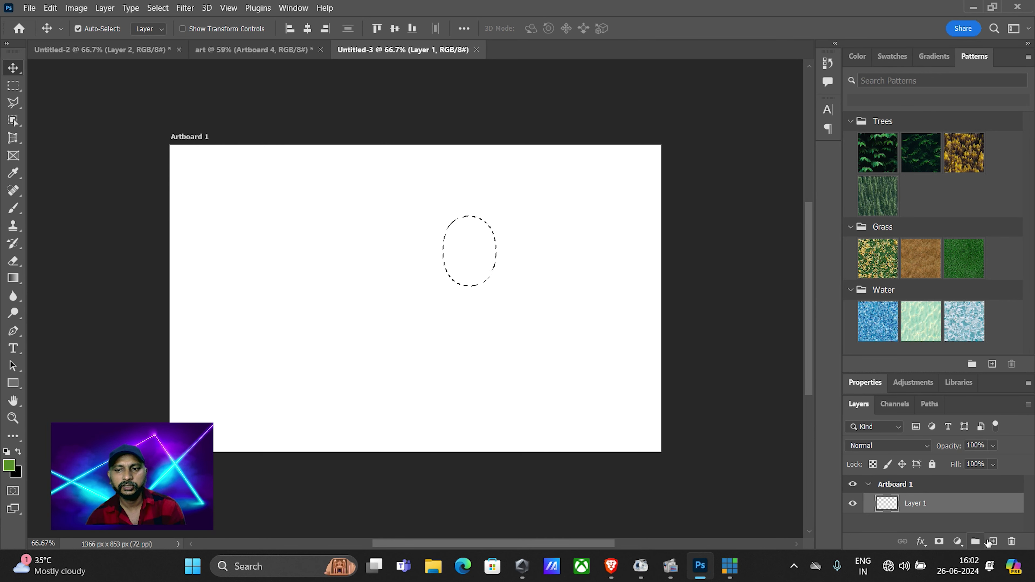
# Step: Fill the feathered selection with green on new Layer 2, deselect, and target Layer 1
pyautogui.click(993, 542)
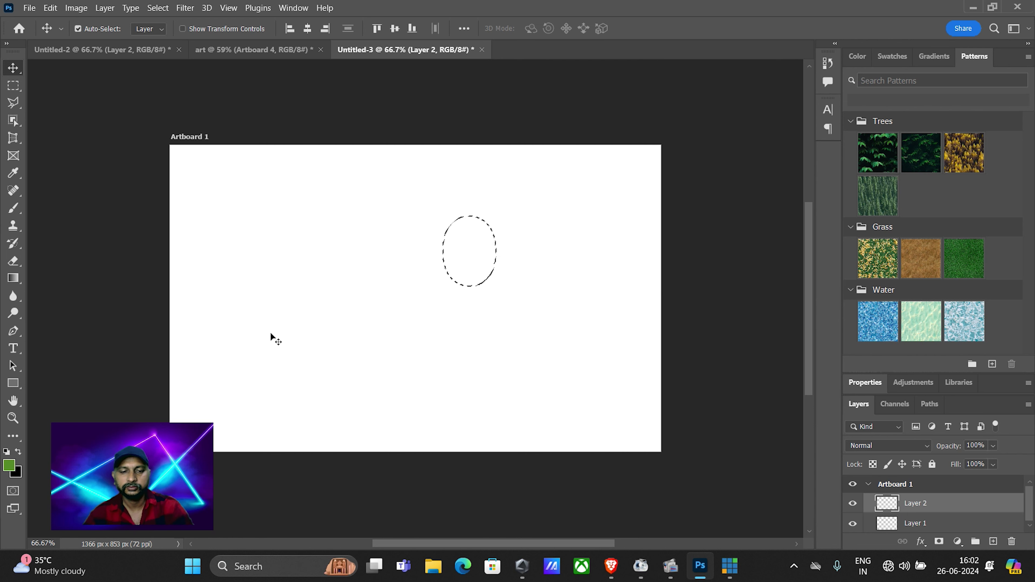
pyautogui.hotkey('alt', 'BackSpace')
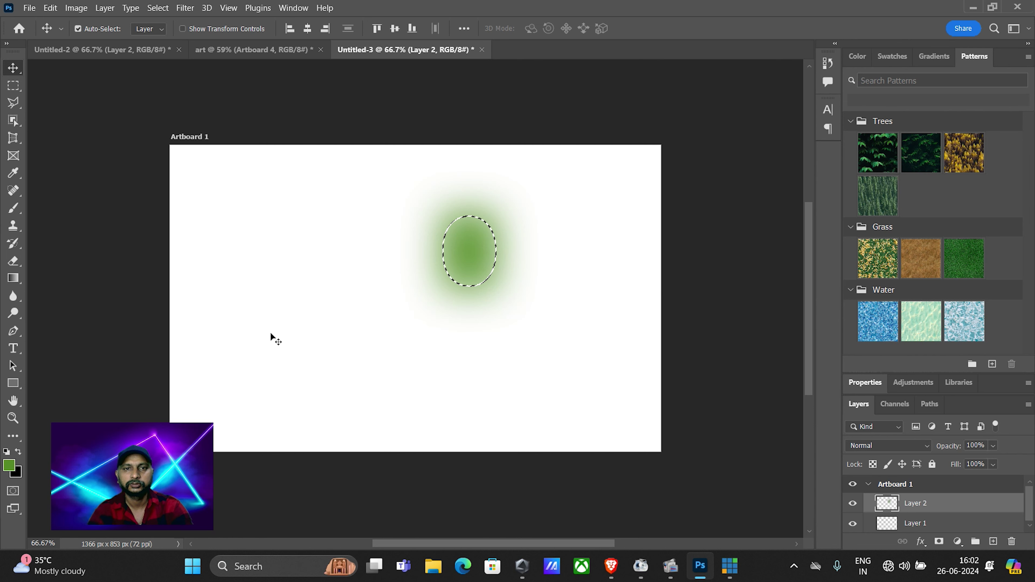
pyautogui.hotkey('ctrl', 'd')
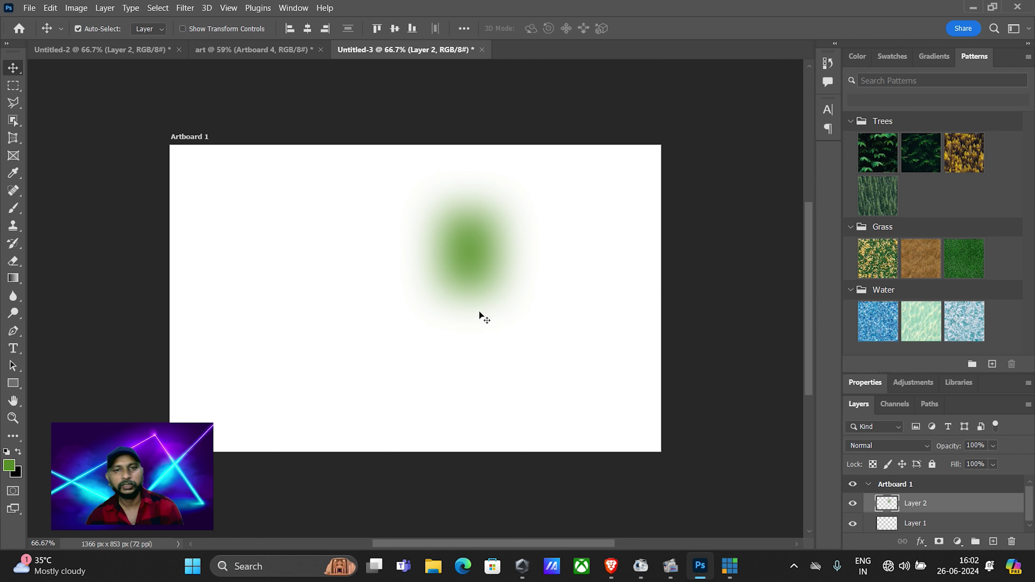
pyautogui.scroll(1, 470, 287)
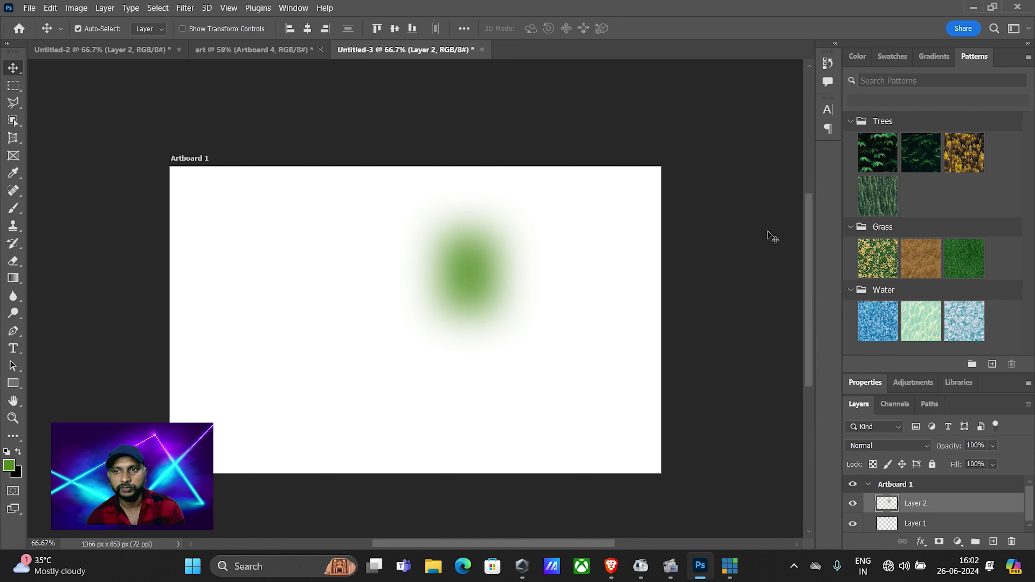
pyautogui.click(930, 524)
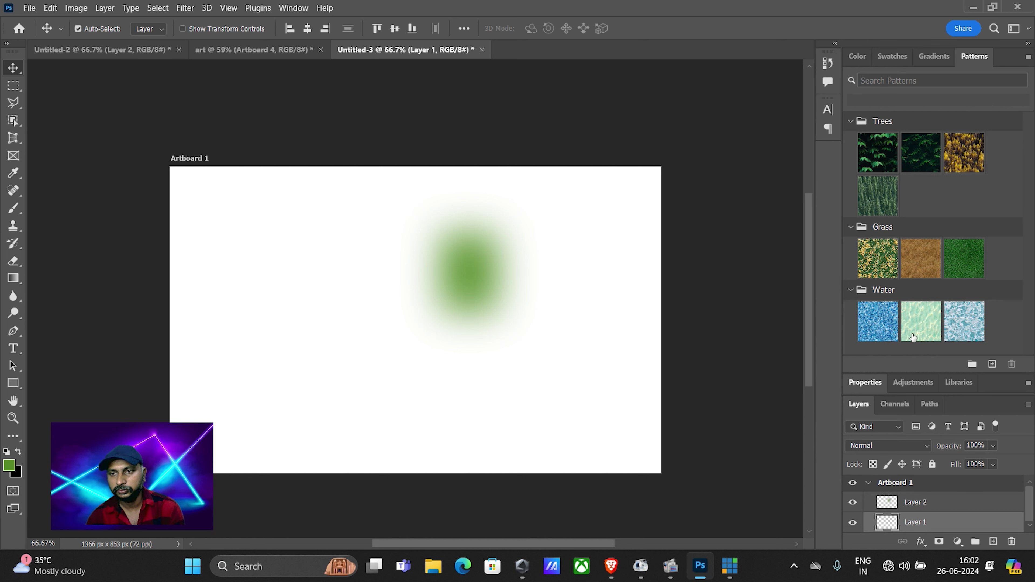
# Step: Add a dry brown grass Pattern Fill layer under the blob and zoom in on the texture
pyautogui.click(919, 257)
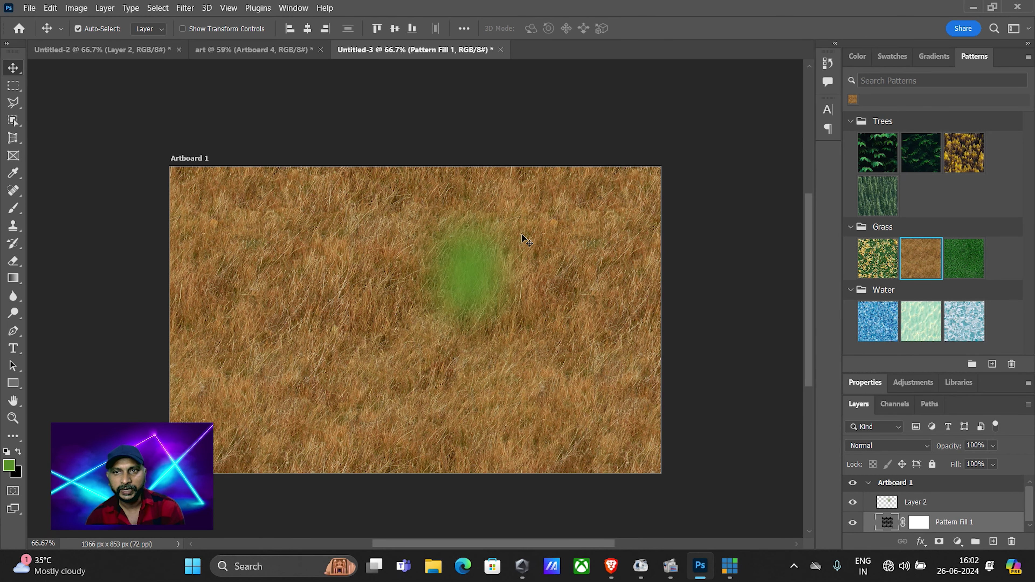
pyautogui.scroll(2, 498, 293)
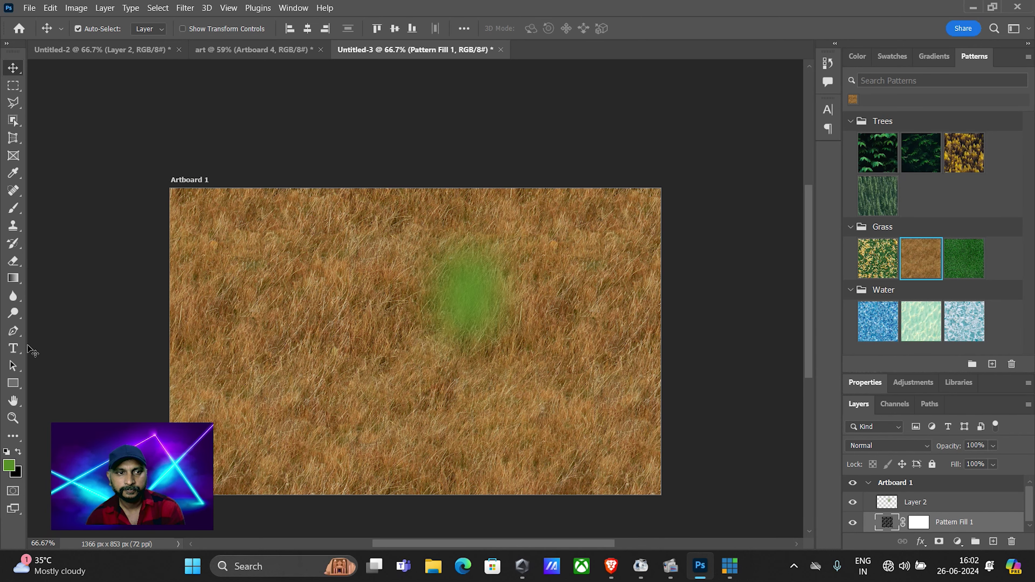
pyautogui.click(15, 316)
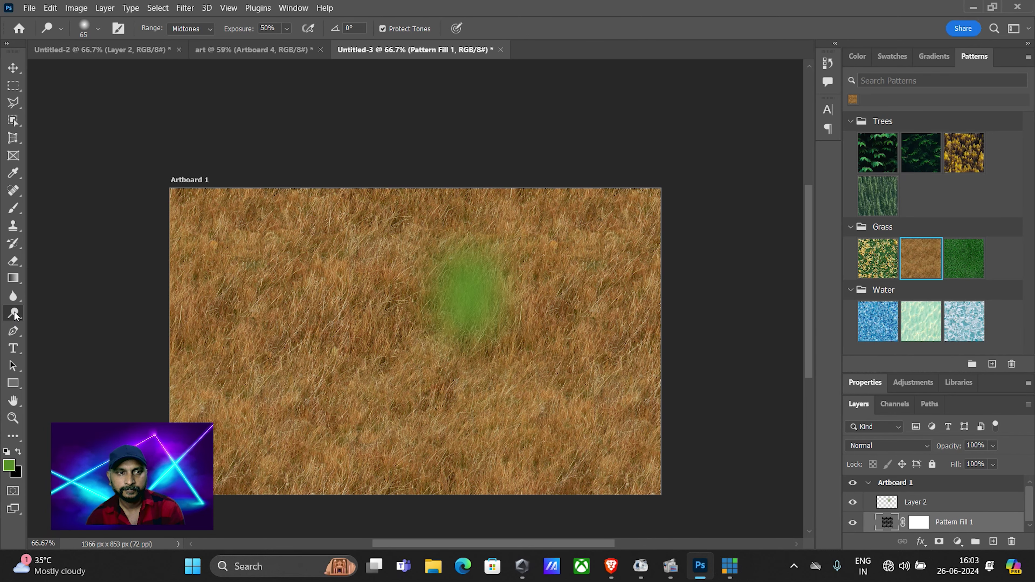
pyautogui.click(12, 417)
pyautogui.moveTo(430, 239); pyautogui.dragTo(472, 323)
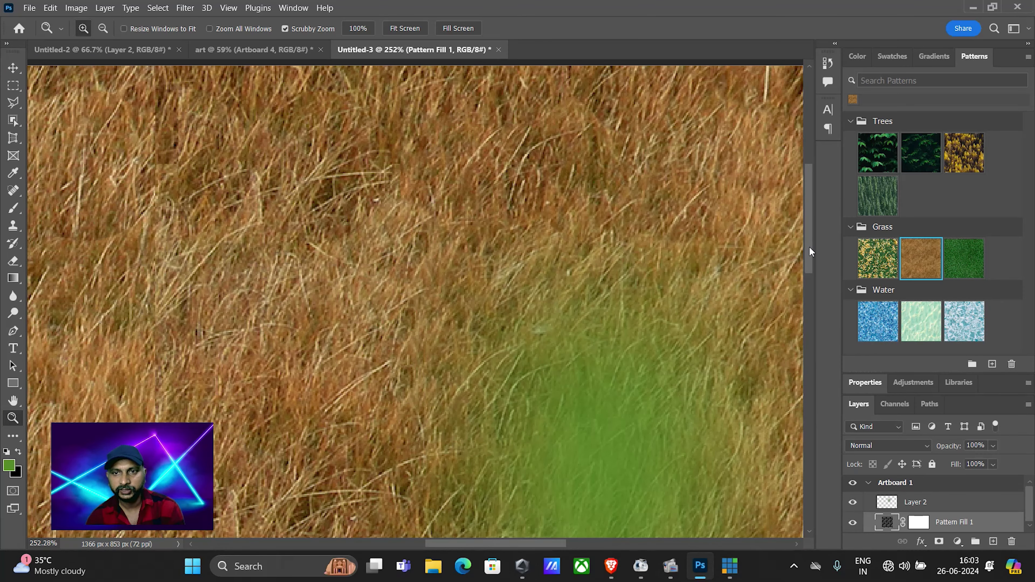
pyautogui.moveTo(809, 246); pyautogui.dragTo(811, 299)
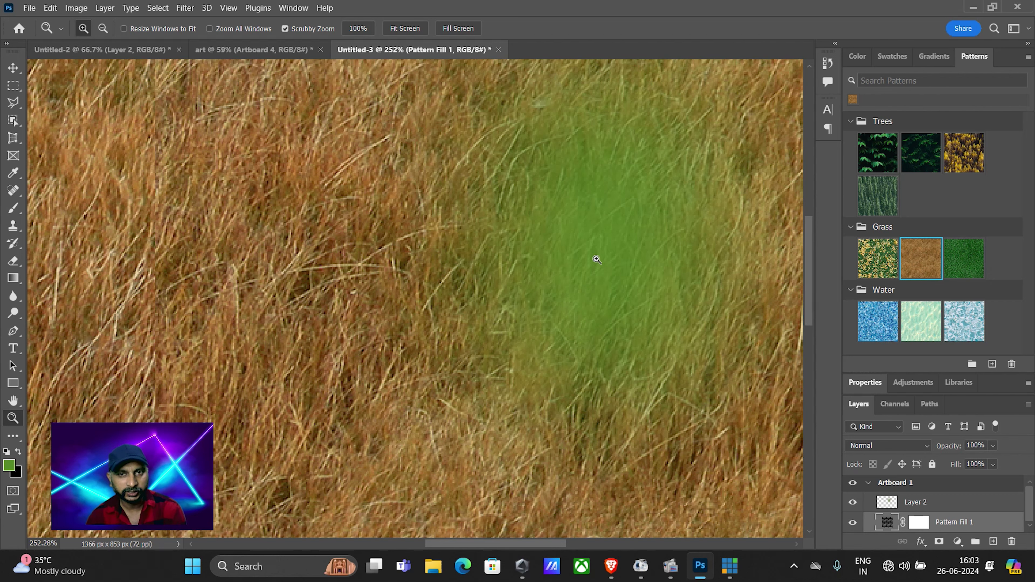
pyautogui.click(13, 86)
# Step: Fill a rectangular selection with solid green on new Layer 3
pyautogui.moveTo(172, 135); pyautogui.dragTo(363, 407)
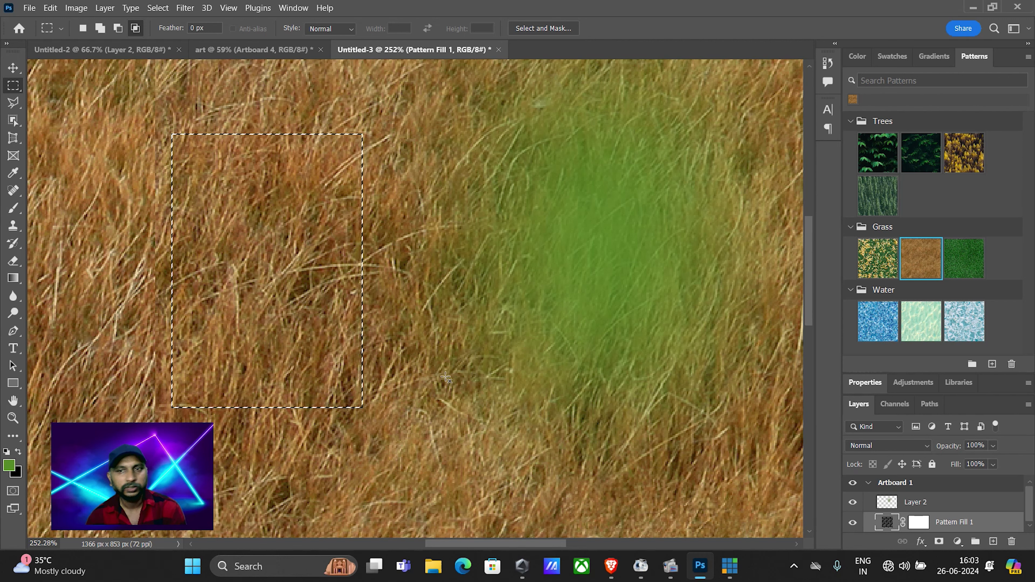
pyautogui.click(972, 505)
pyautogui.click(993, 541)
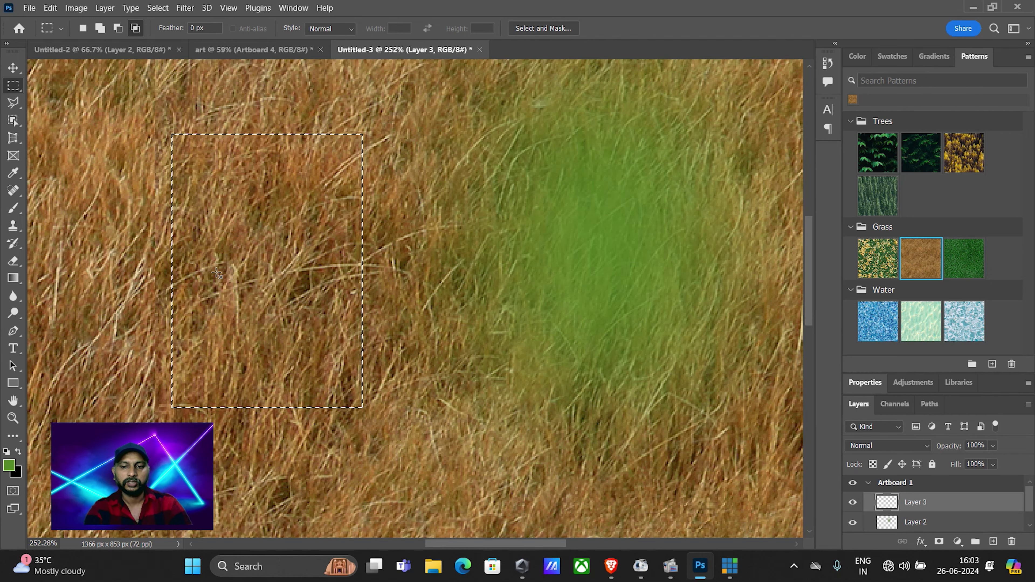
pyautogui.hotkey('alt', 'BackSpace')
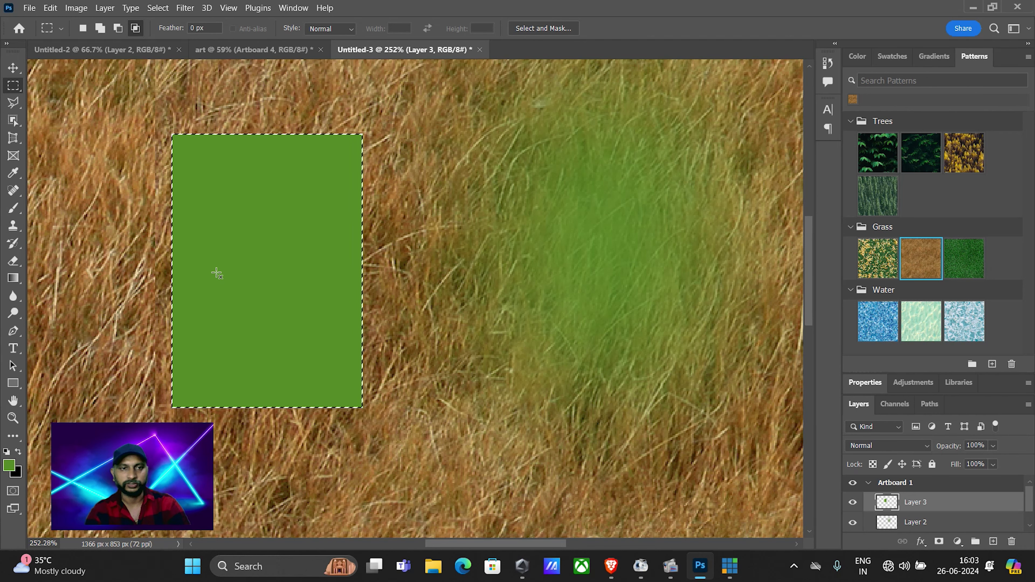
pyautogui.moveTo(440, 544); pyautogui.dragTo(394, 542)
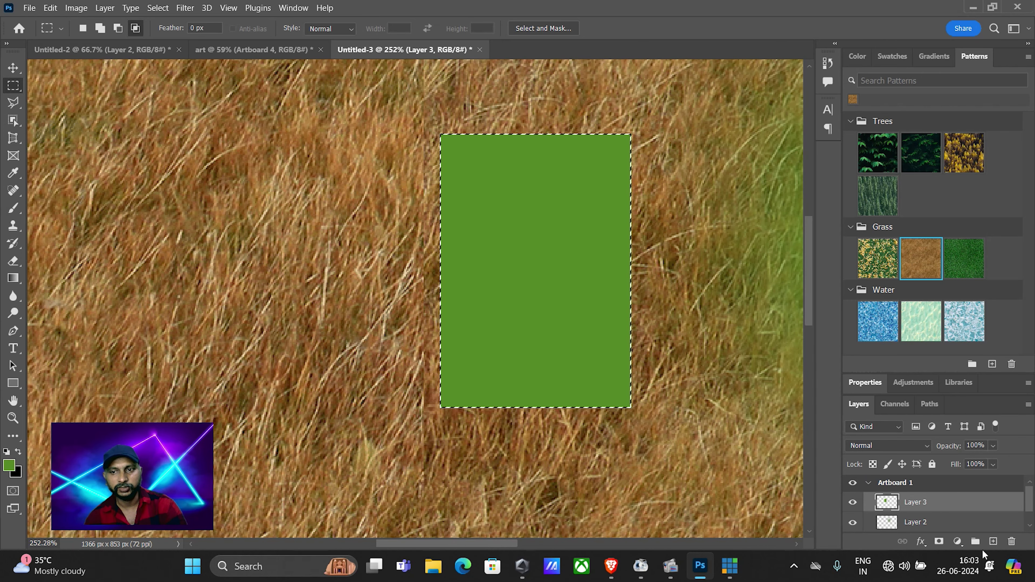
# Step: Add empty Layer 4 and feather the selection by 20 pixels
pyautogui.click(993, 541)
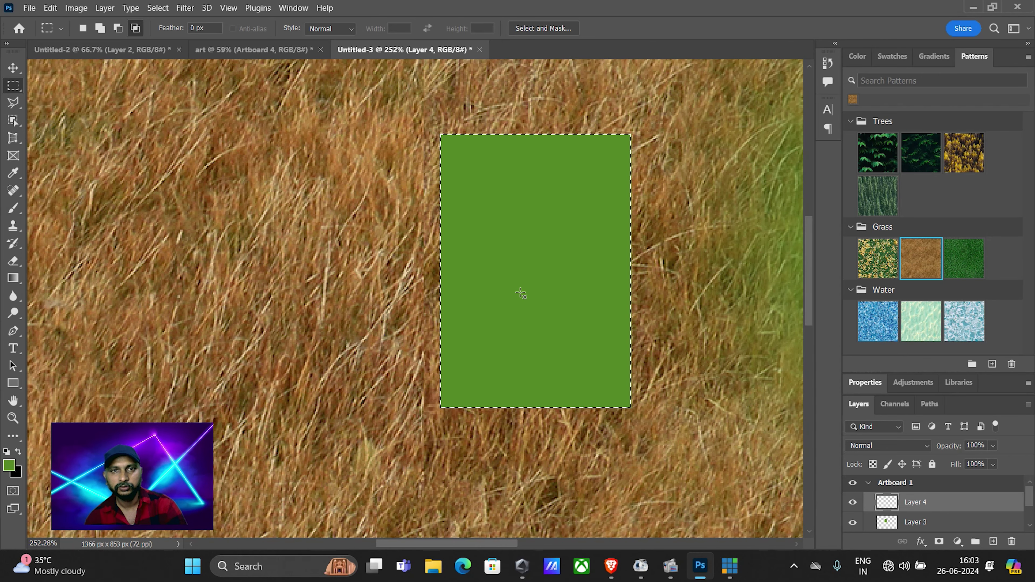
pyautogui.press('shift')
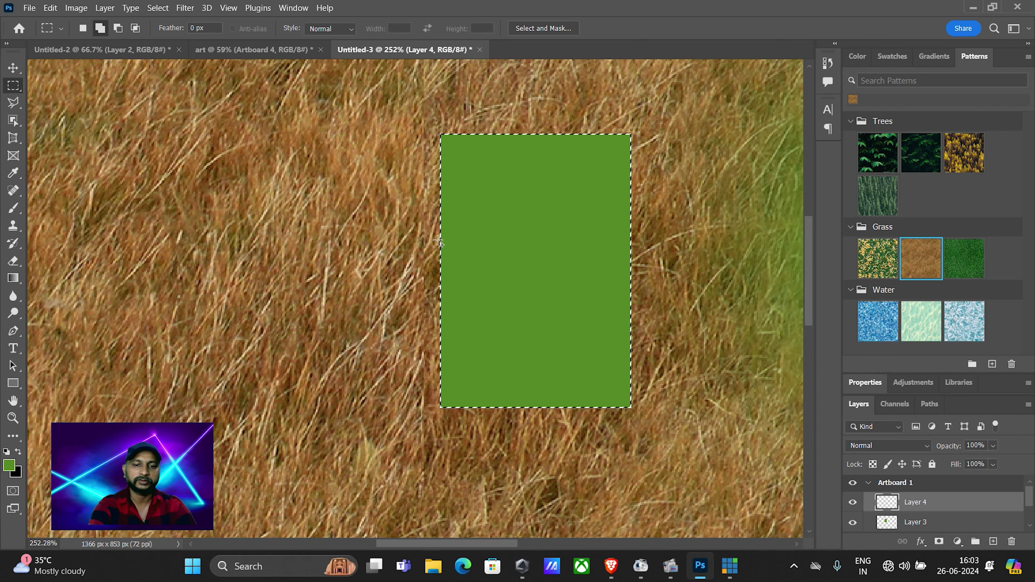
pyautogui.hotkey('shift', 'F6')
pyautogui.write('2')
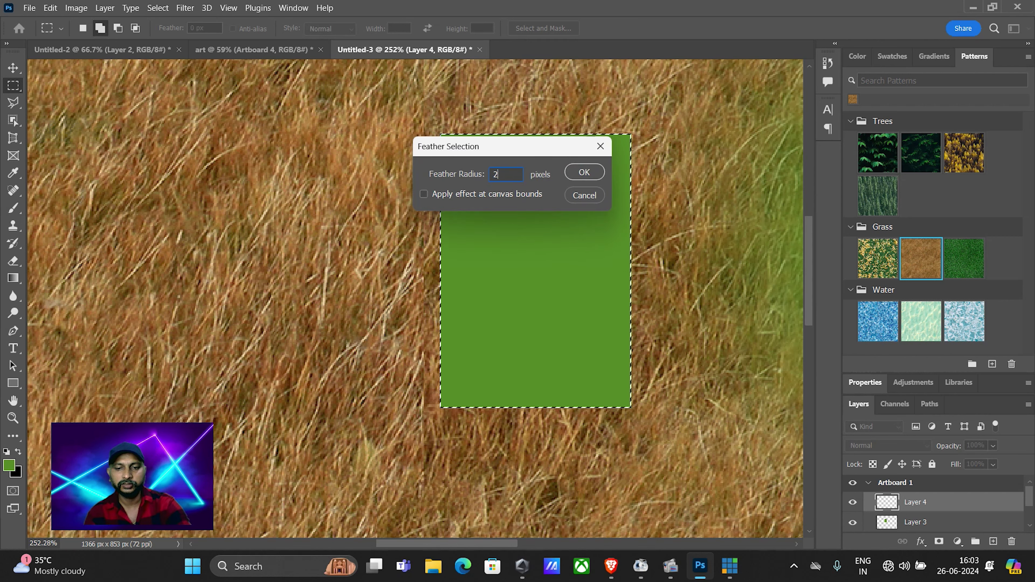
pyautogui.write('0')
pyautogui.press('Return')
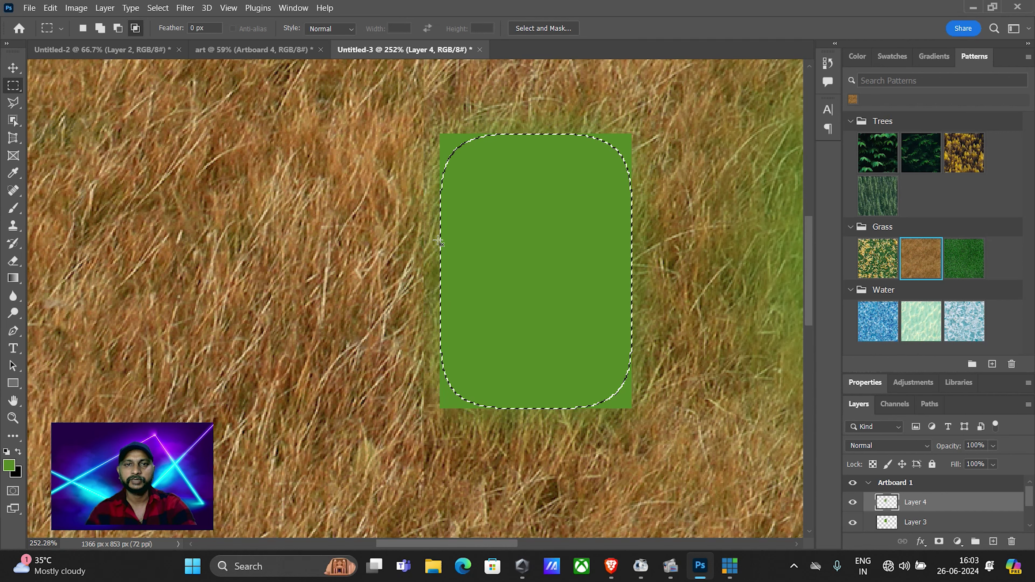
# Step: Move the feathered selection to the left of the solid green rectangle
pyautogui.press('v')
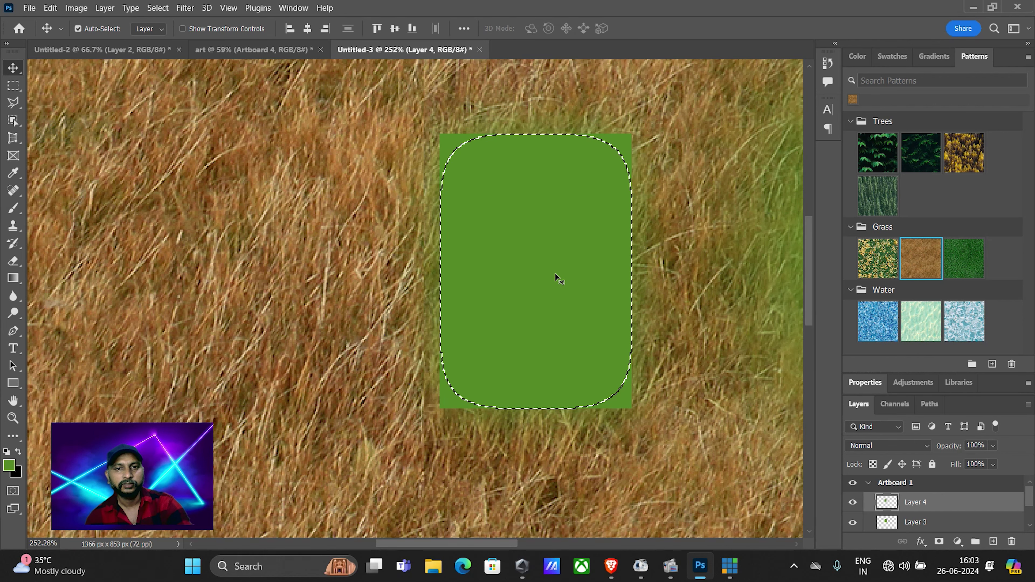
pyautogui.moveTo(557, 279); pyautogui.dragTo(265, 235)
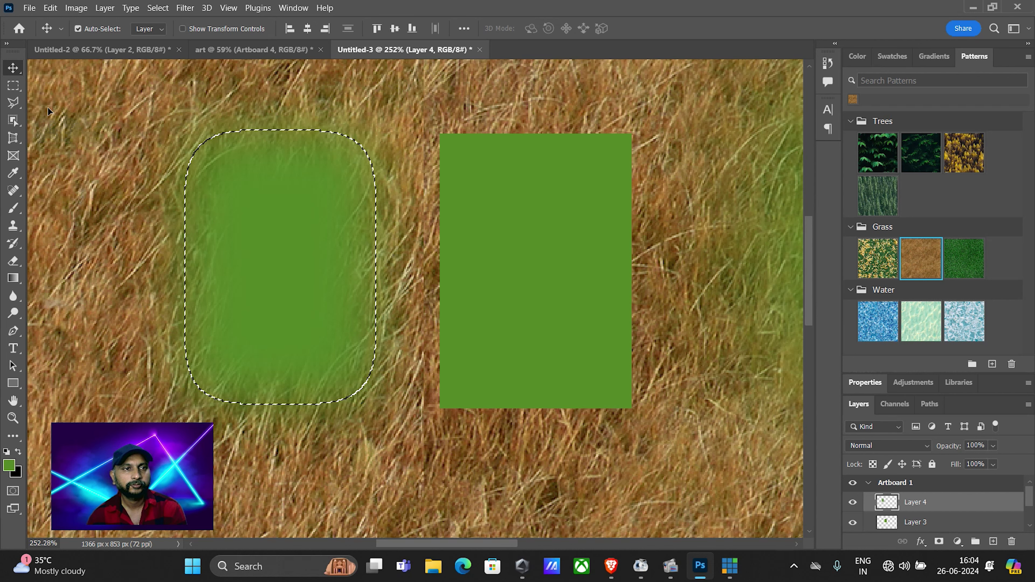
pyautogui.click(13, 85)
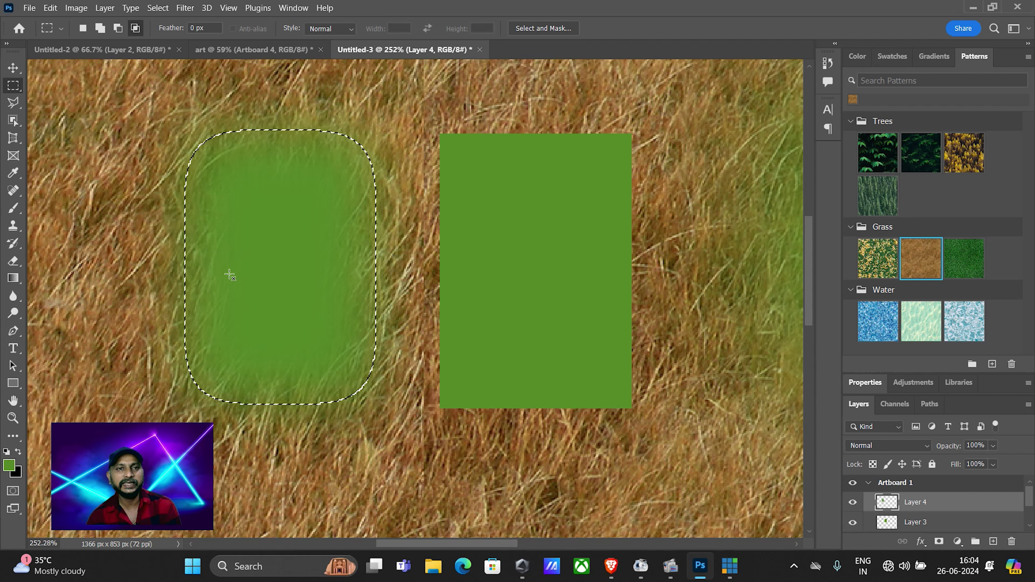
pyautogui.rightClick(13, 86)
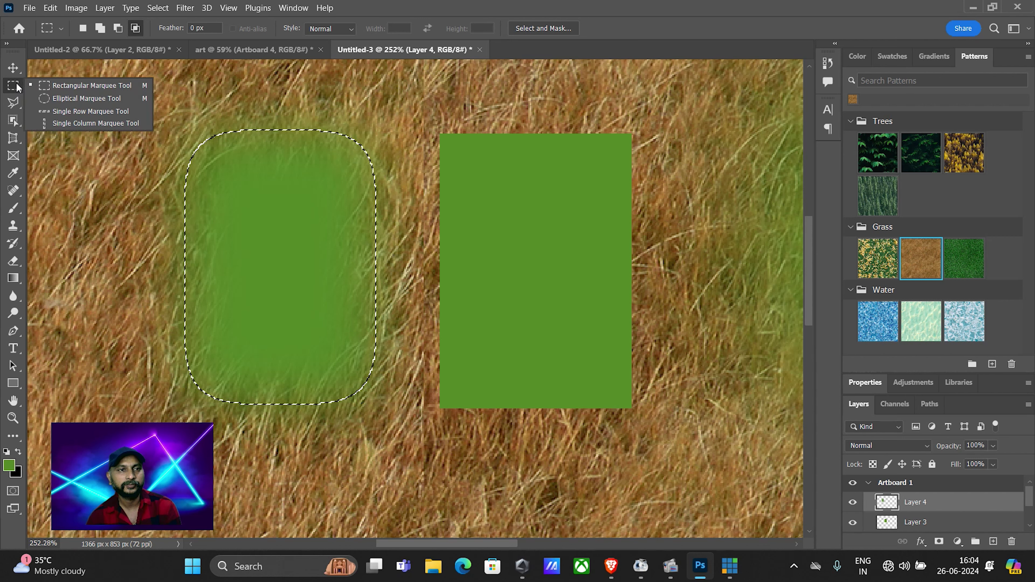
# Step: Draw an anti-aliased circular elliptical selection over the soft green patch, then show Style options
pyautogui.click(80, 99)
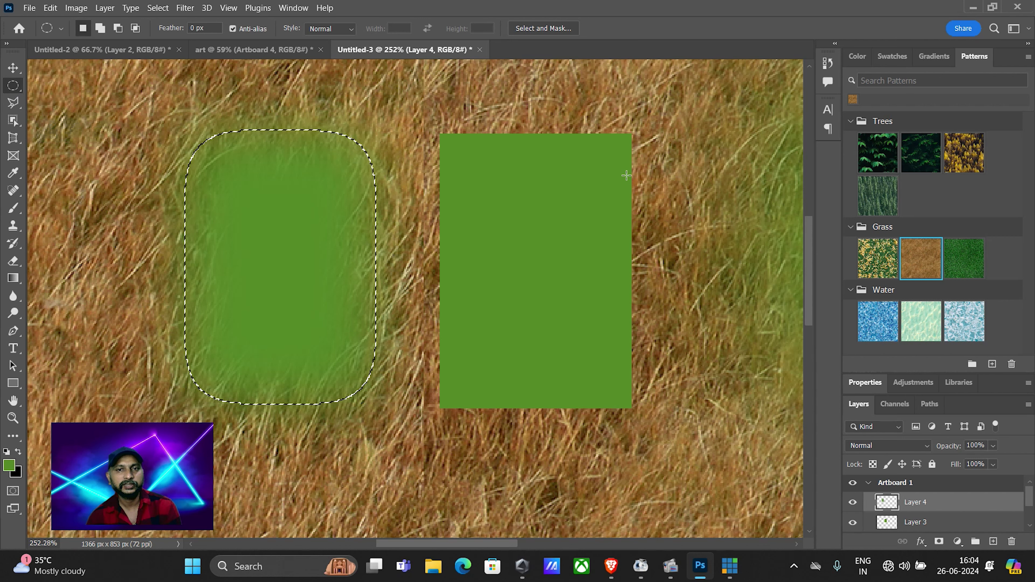
pyautogui.hotkey('ctrl', 'd')
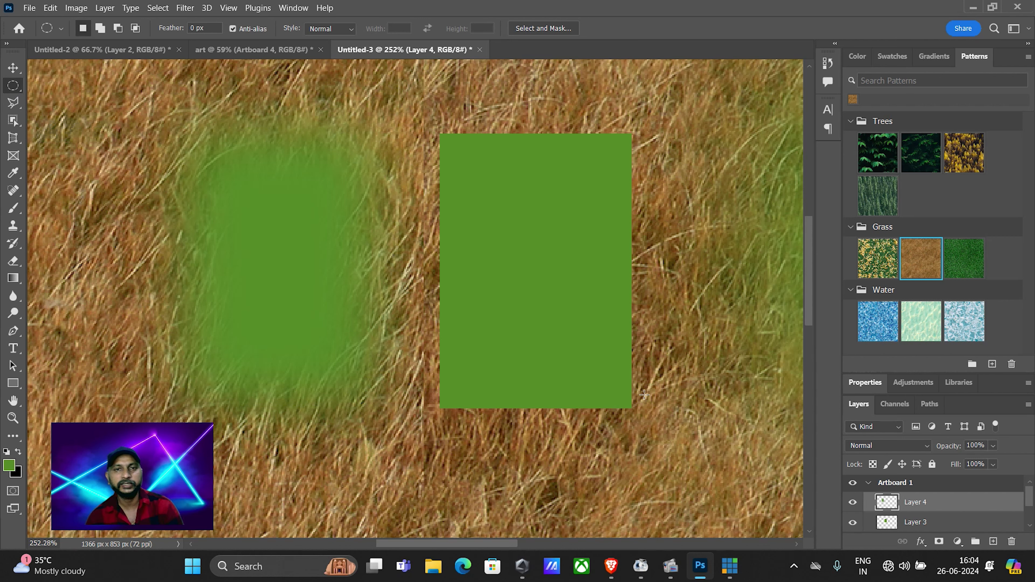
pyautogui.moveTo(110, 226); pyautogui.dragTo(368, 477)
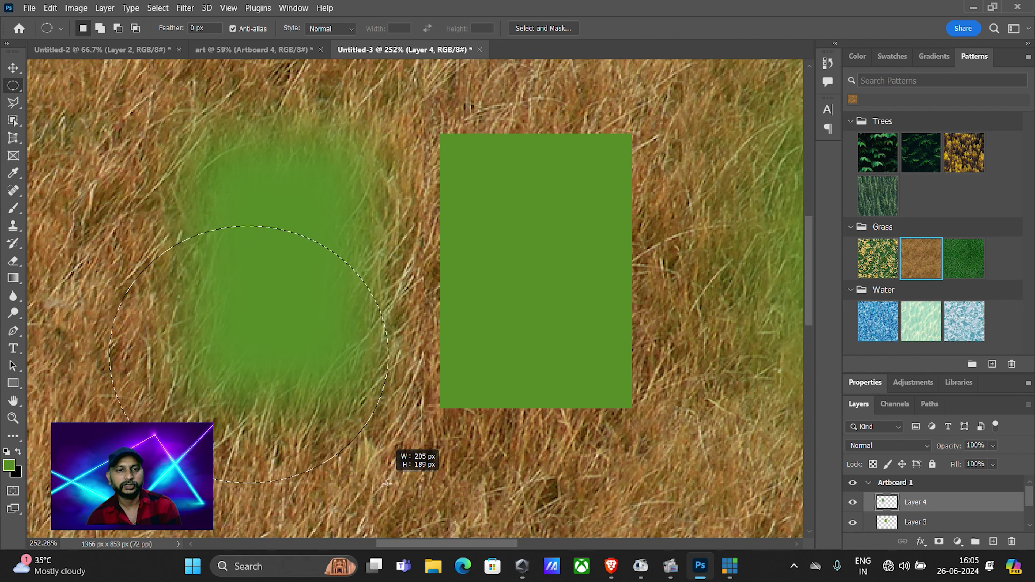
pyautogui.moveTo(369, 477); pyautogui.dragTo(392, 493)
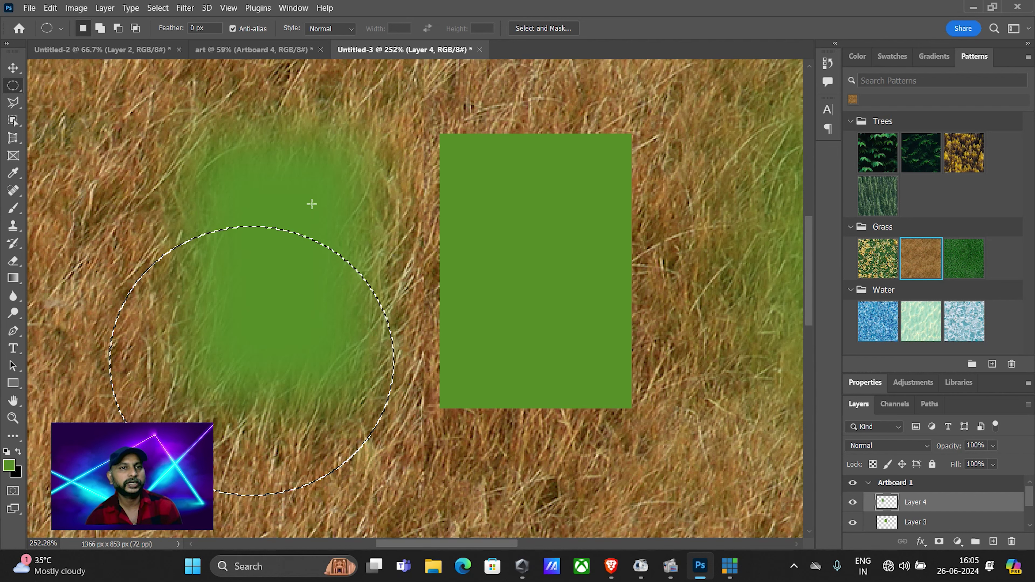
pyautogui.click(232, 32)
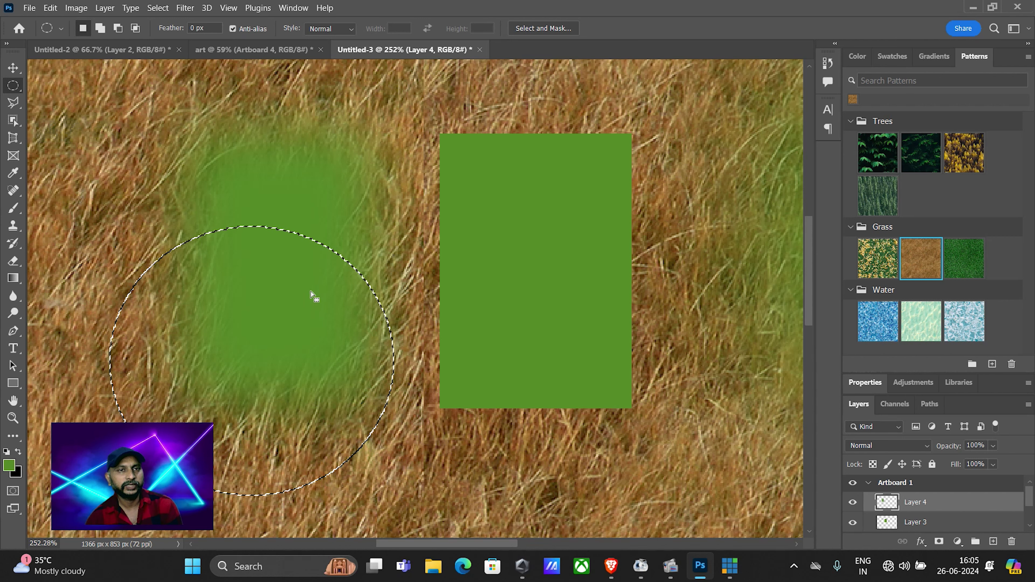
pyautogui.click(351, 29)
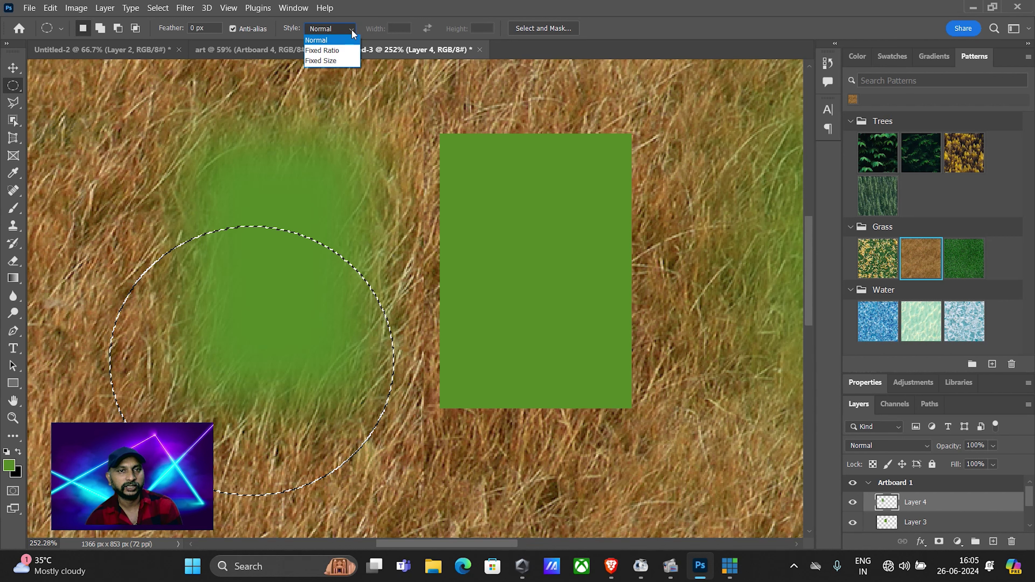
# Step: Try the Fixed Ratio and Normal styles, drawing round and free oval selections
pyautogui.click(345, 52)
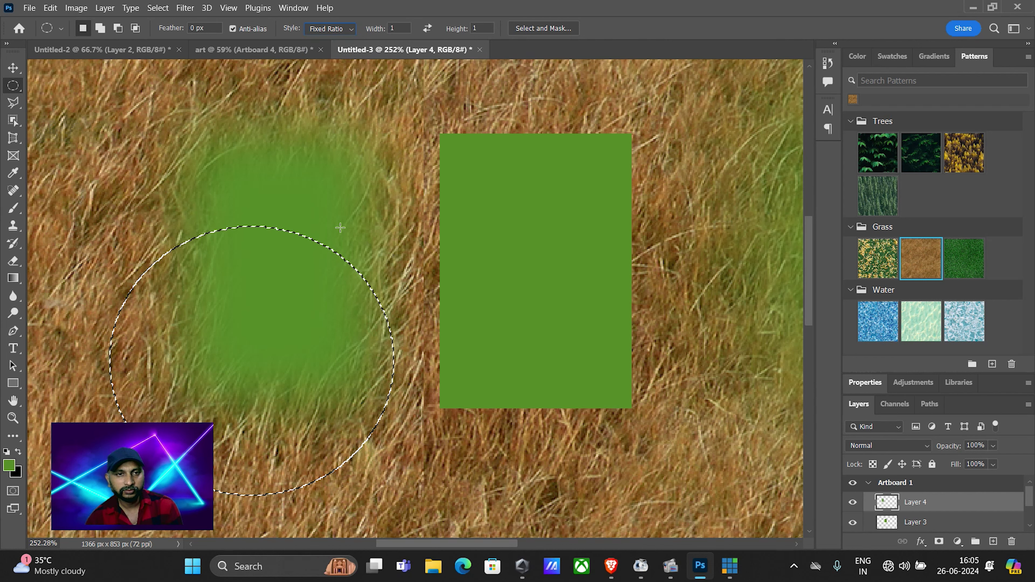
pyautogui.moveTo(355, 122)
pyautogui.mouseDown()
pyautogui.moveTo(387, 161)
pyautogui.moveTo(382, 306)
pyautogui.moveTo(720, 340)
pyautogui.mouseUp()
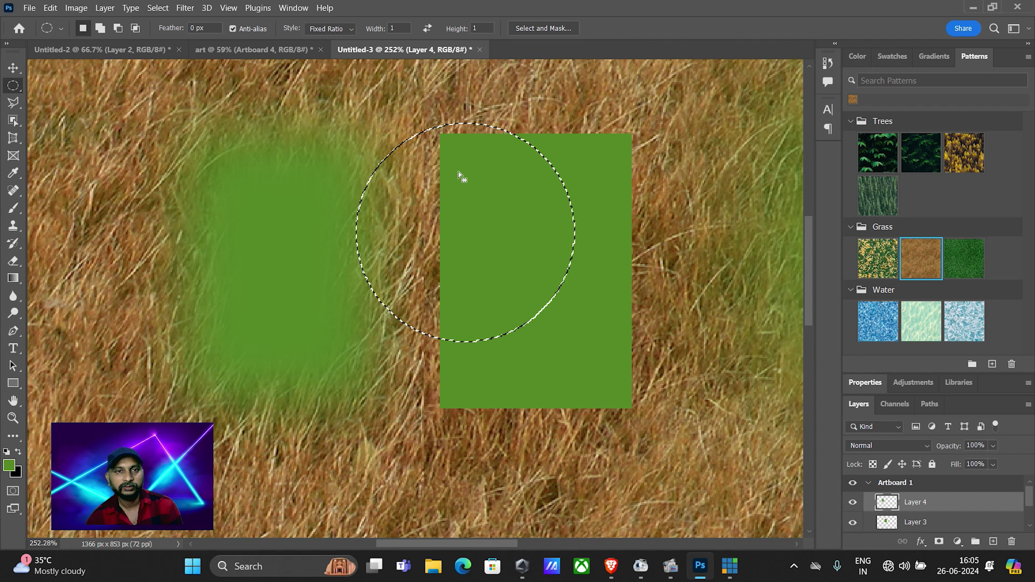
pyautogui.click(320, 29)
pyautogui.click(324, 40)
pyautogui.moveTo(106, 242)
pyautogui.mouseDown()
pyautogui.moveTo(242, 317)
pyautogui.moveTo(432, 306)
pyautogui.moveTo(448, 404)
pyautogui.moveTo(510, 410)
pyautogui.moveTo(639, 363)
pyautogui.moveTo(576, 158)
pyautogui.moveTo(464, 342)
pyautogui.moveTo(260, 404)
pyautogui.moveTo(322, 285)
pyautogui.moveTo(407, 359)
pyautogui.moveTo(396, 386)
pyautogui.mouseUp()
pyautogui.click(336, 29)
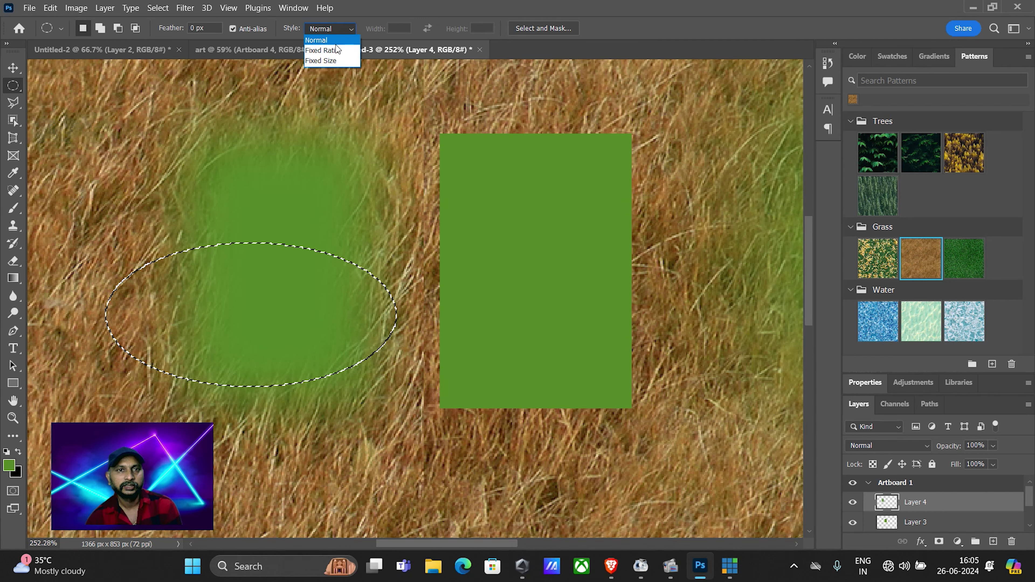
pyautogui.click(336, 49)
pyautogui.moveTo(330, 147)
pyautogui.mouseDown()
pyautogui.moveTo(435, 222)
pyautogui.moveTo(545, 209)
pyautogui.moveTo(532, 223)
pyautogui.moveTo(543, 279)
pyautogui.moveTo(591, 299)
pyautogui.moveTo(581, 265)
pyautogui.mouseUp()
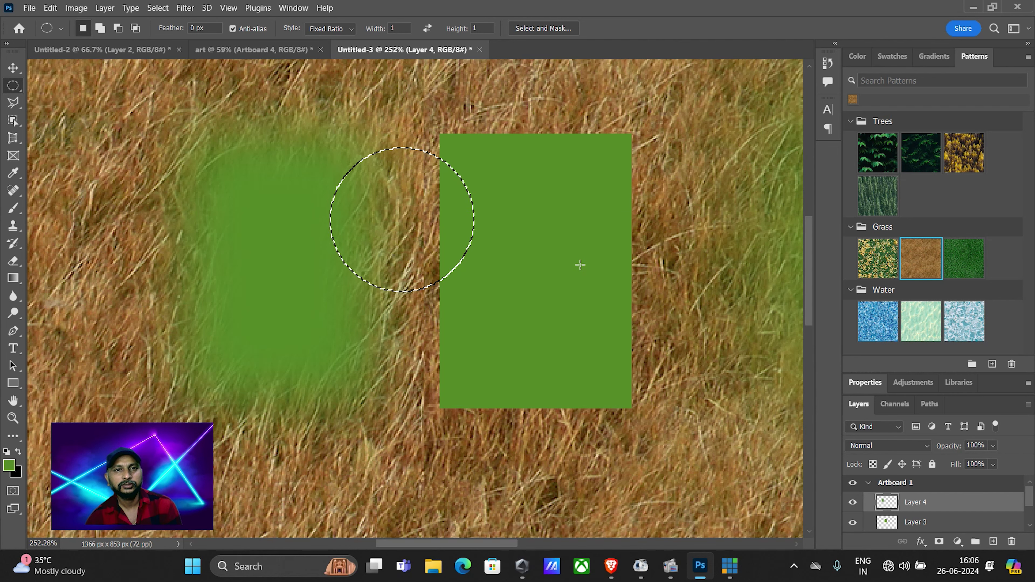
# Step: Switch the marquee style to Fixed Size 64 px and place the circle selection
pyautogui.click(351, 28)
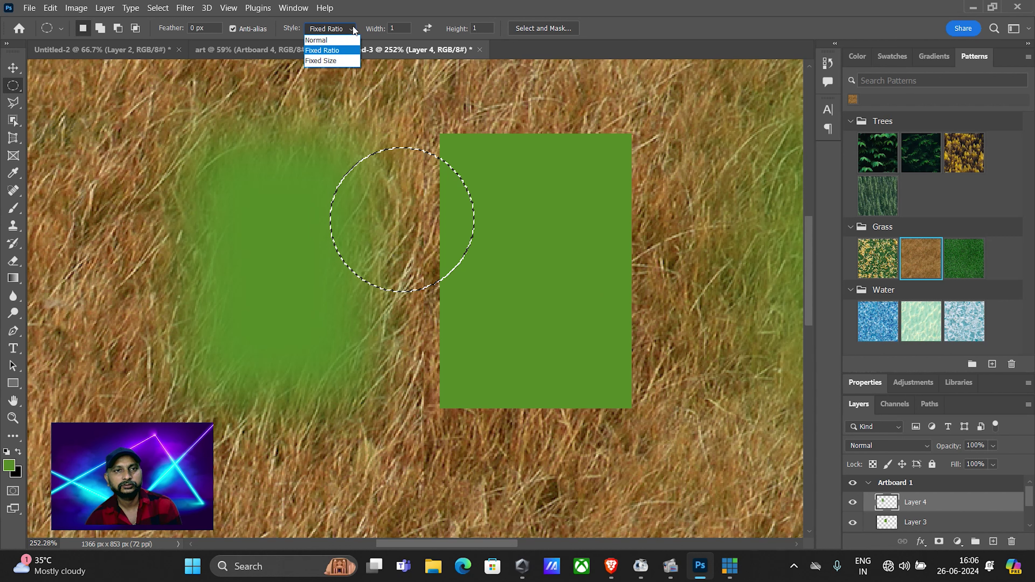
pyautogui.click(346, 64)
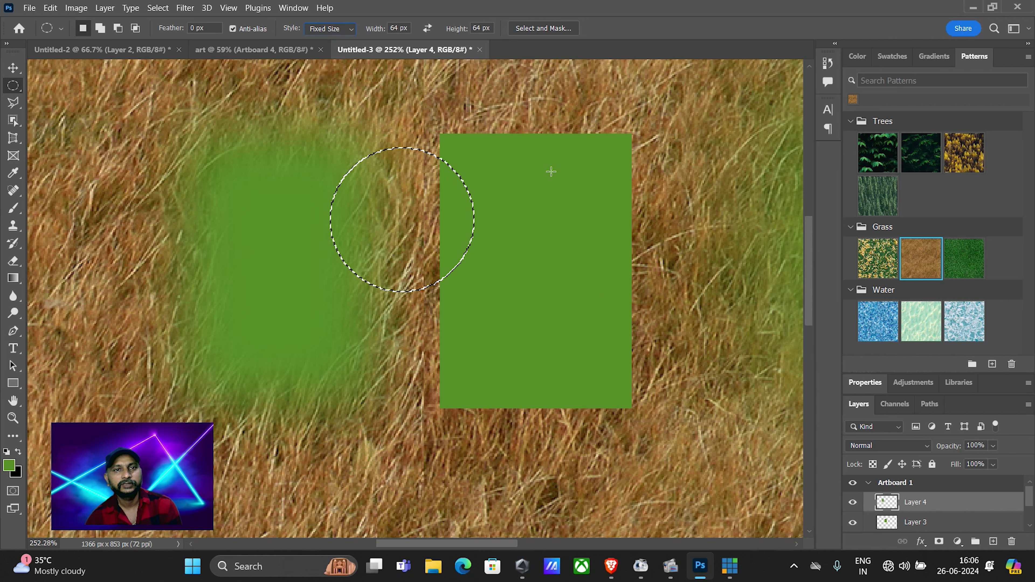
pyautogui.click(549, 147)
pyautogui.moveTo(549, 146); pyautogui.dragTo(495, 192)
pyautogui.click(322, 176)
pyautogui.click(534, 186)
pyautogui.click(339, 187)
# Step: Settle the 64 px circle left of the rectangle and make Pattern Fill 1 active
pyautogui.click(228, 158)
pyautogui.click(487, 152)
pyautogui.click(445, 189)
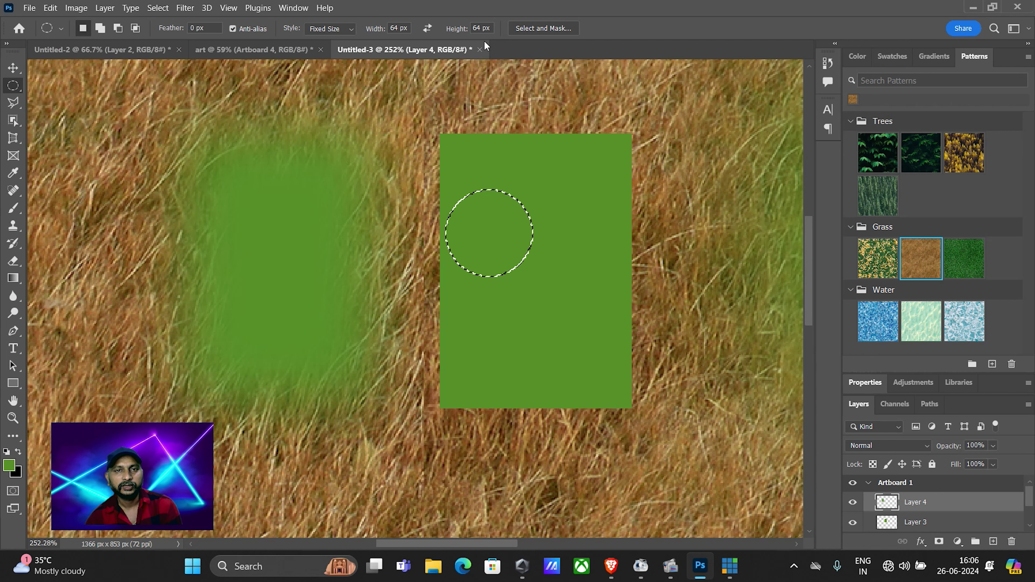
pyautogui.click(548, 28)
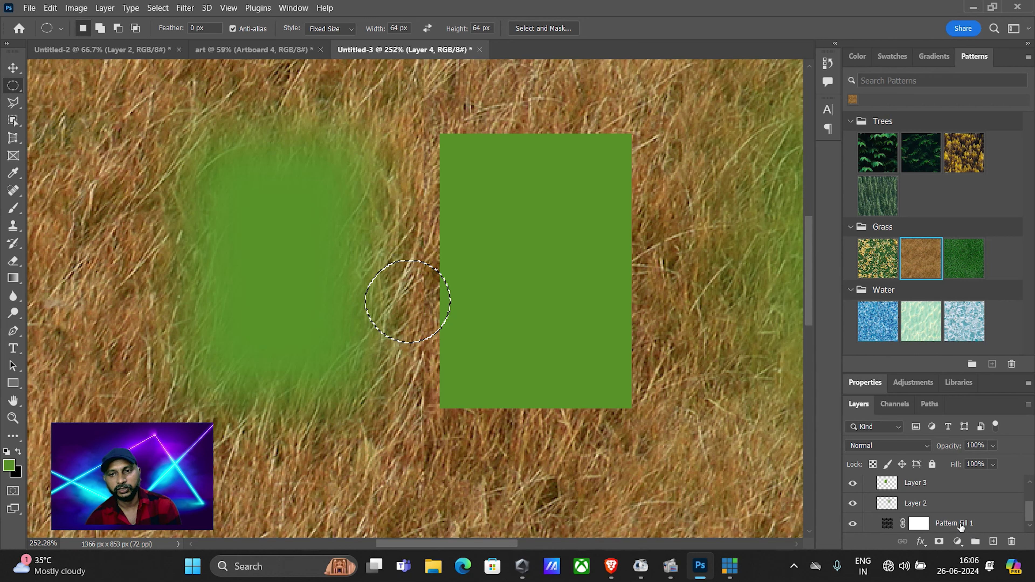
pyautogui.click(971, 525)
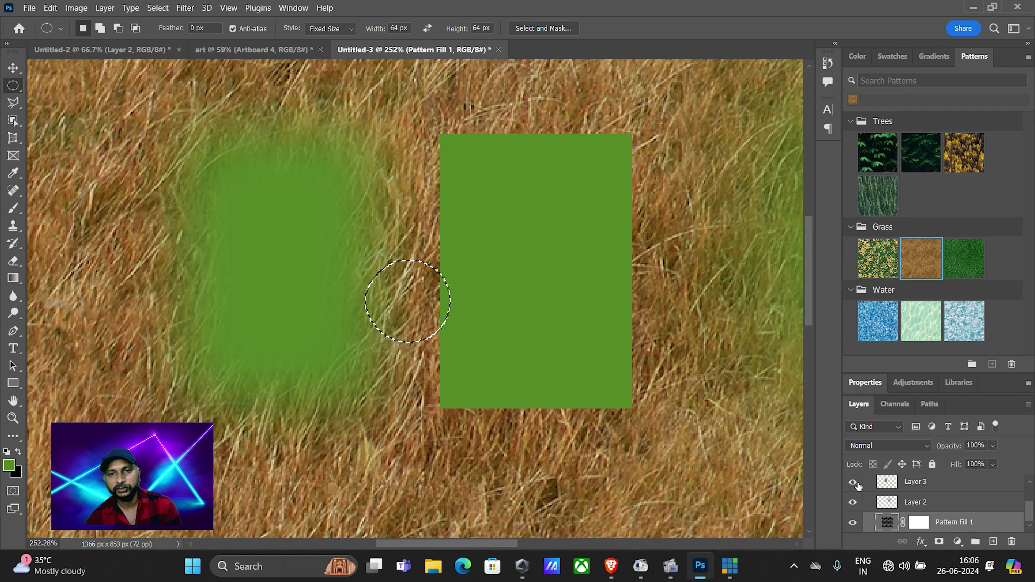
pyautogui.click(547, 25)
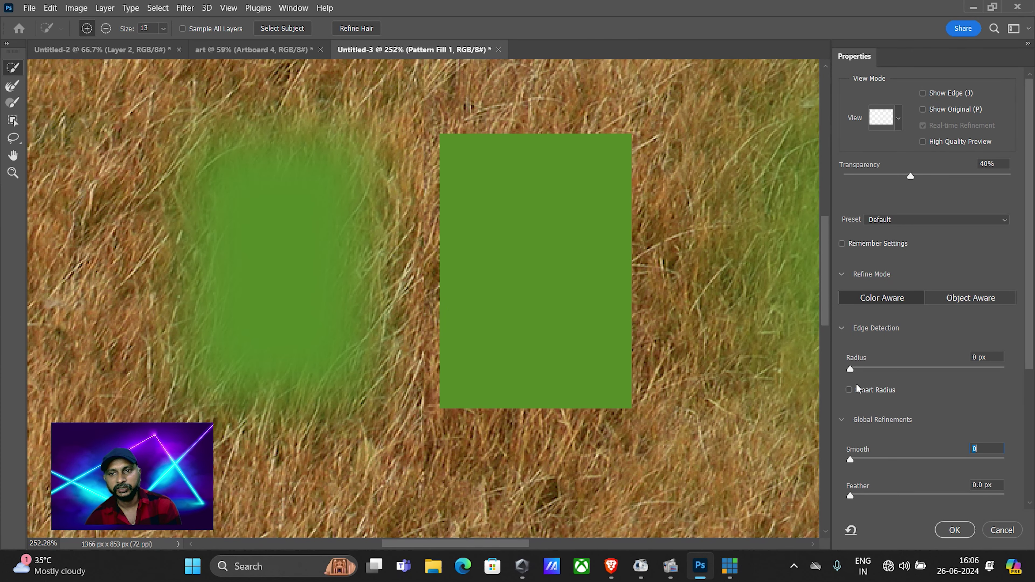
# Step: Set the selection edge to Radius 26, Smooth 22 and Feather 6.7 px
pyautogui.moveTo(852, 369); pyautogui.dragTo(965, 377)
pyautogui.click(926, 375)
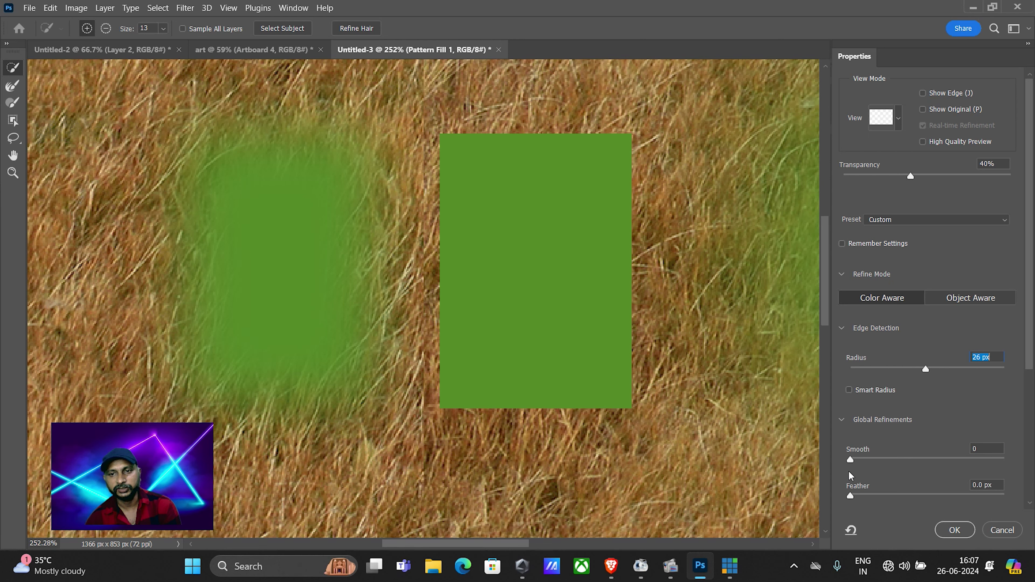
pyautogui.moveTo(857, 459); pyautogui.dragTo(885, 460)
pyautogui.moveTo(856, 496); pyautogui.dragTo(899, 496)
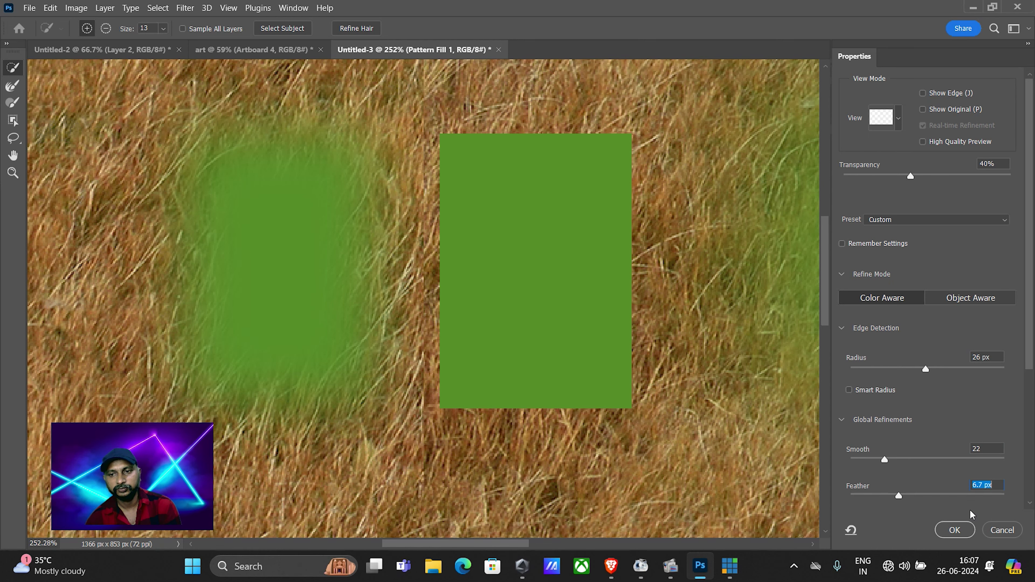
# Step: Toggle the Show Edge and Show Original previews, then leave Select and Mask
pyautogui.click(922, 94)
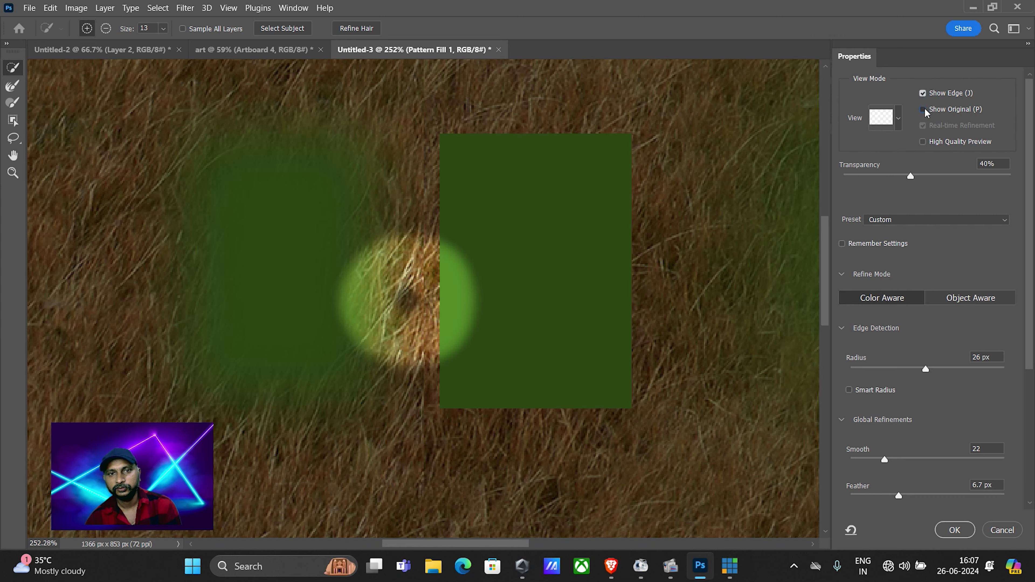
pyautogui.click(924, 109)
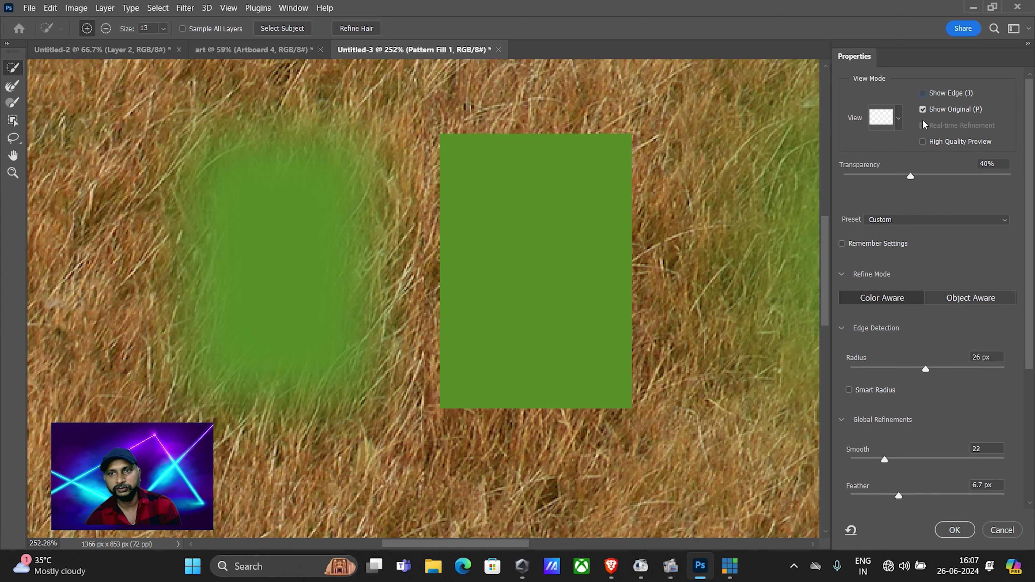
pyautogui.click(923, 93)
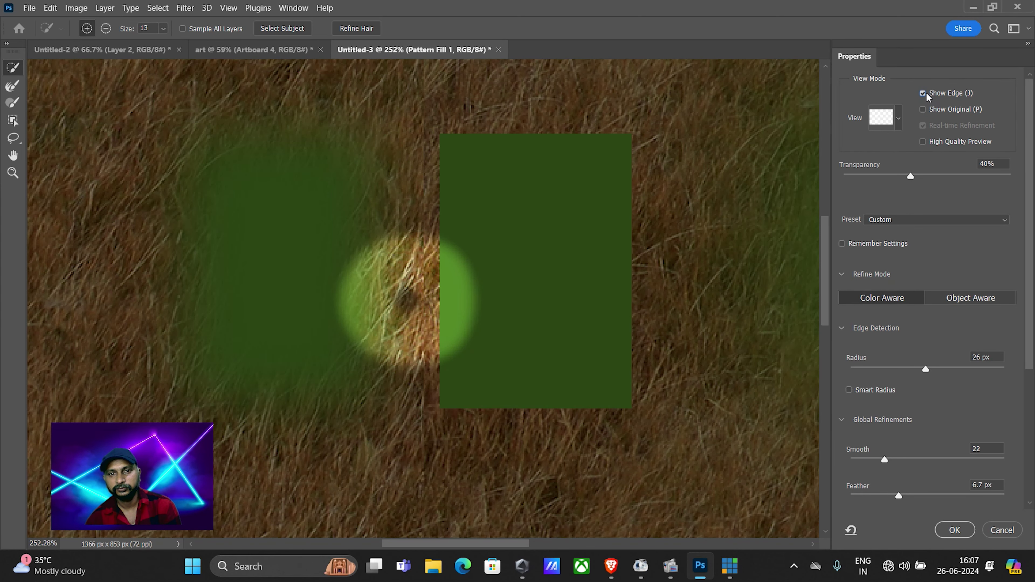
pyautogui.click(926, 93)
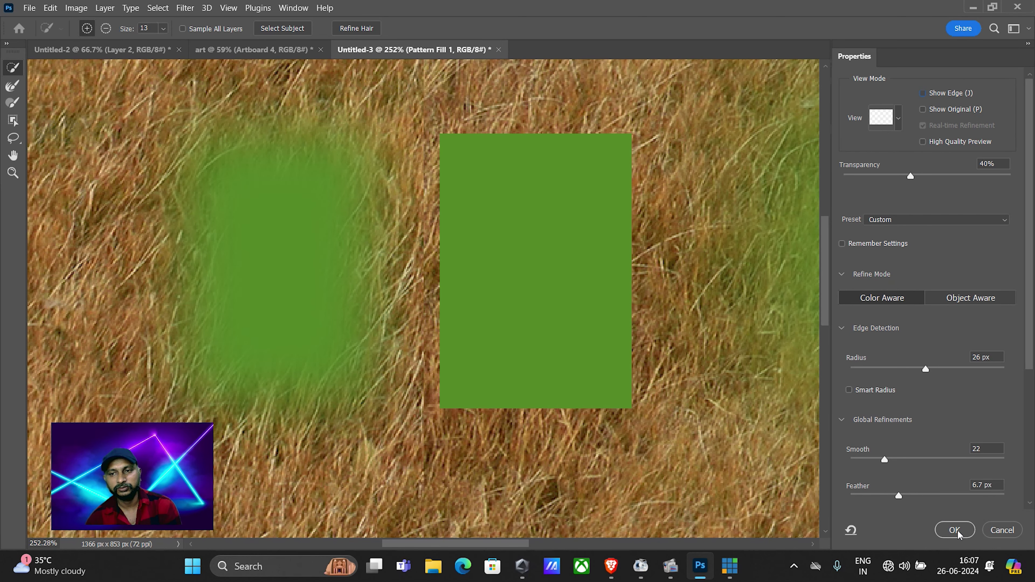
pyautogui.click(1003, 530)
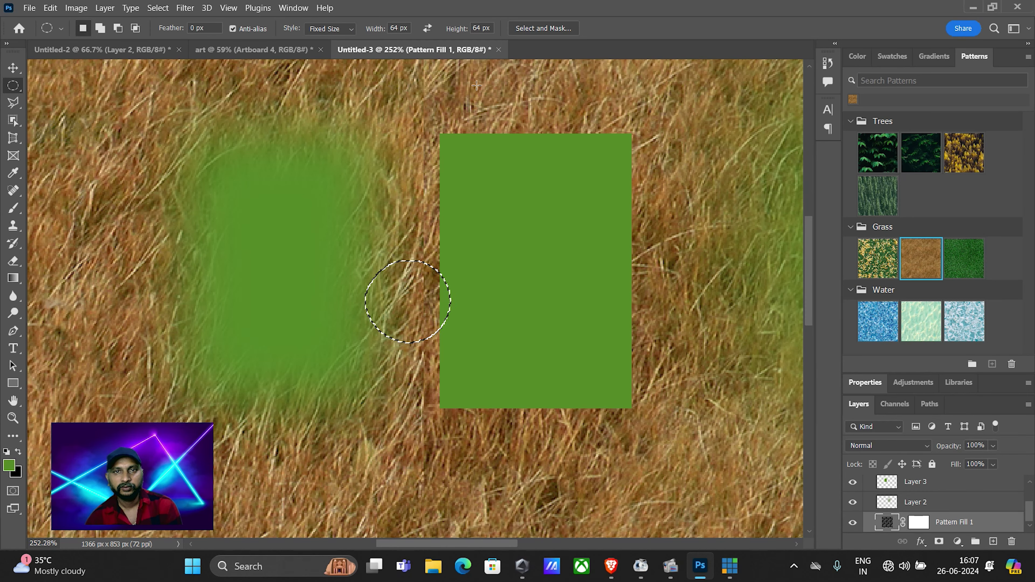
pyautogui.rightClick(20, 87)
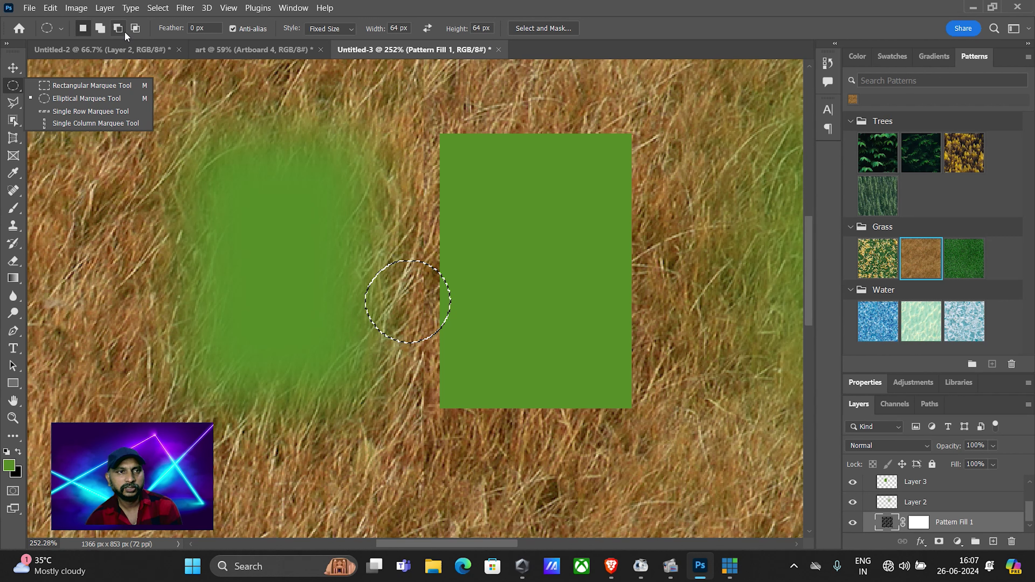
# Step: Make a single-pixel row selection, then a single-pixel column through the green blob
pyautogui.click(101, 111)
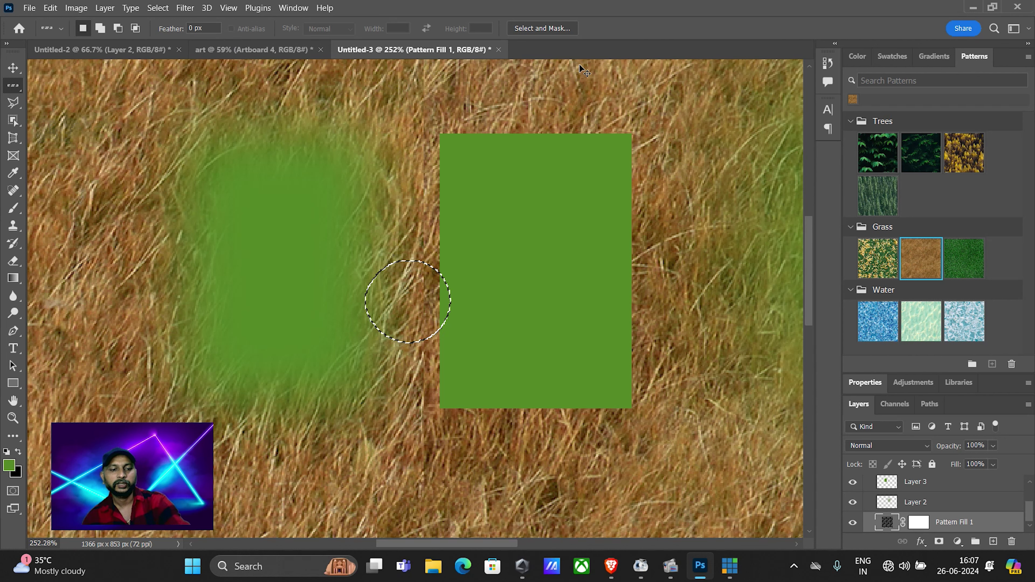
pyautogui.click(316, 253)
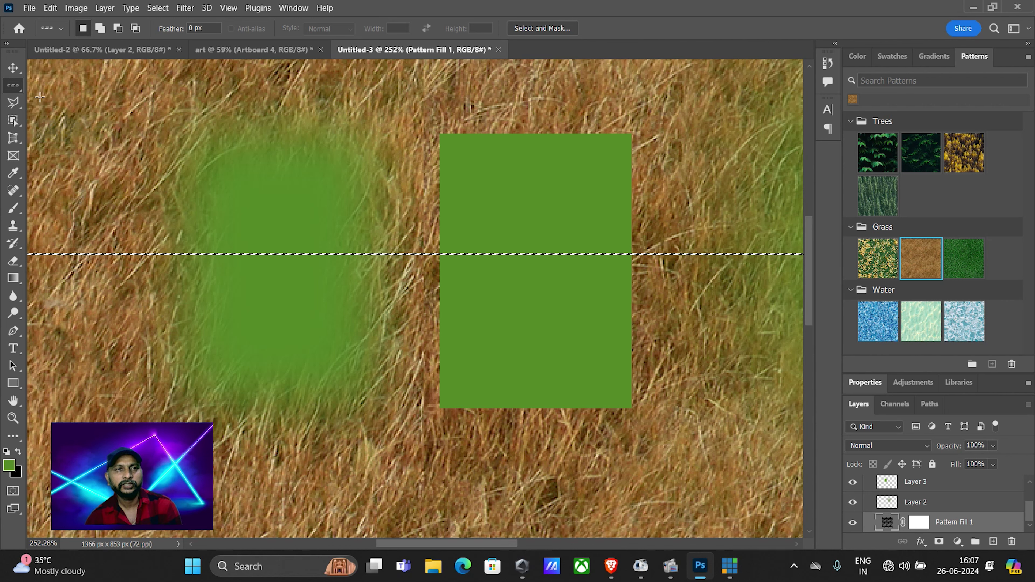
pyautogui.rightClick(18, 93)
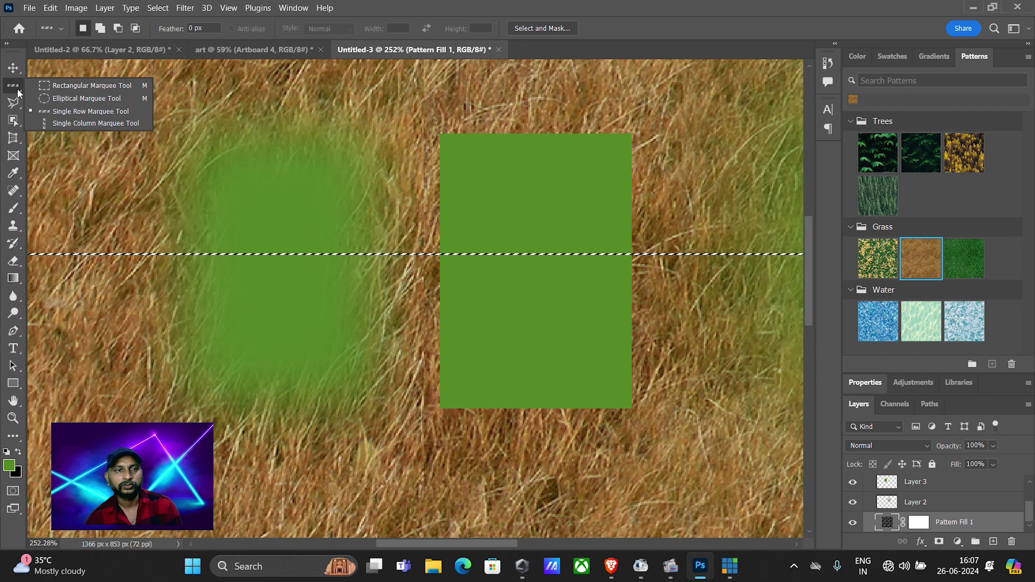
pyautogui.click(72, 123)
pyautogui.click(304, 184)
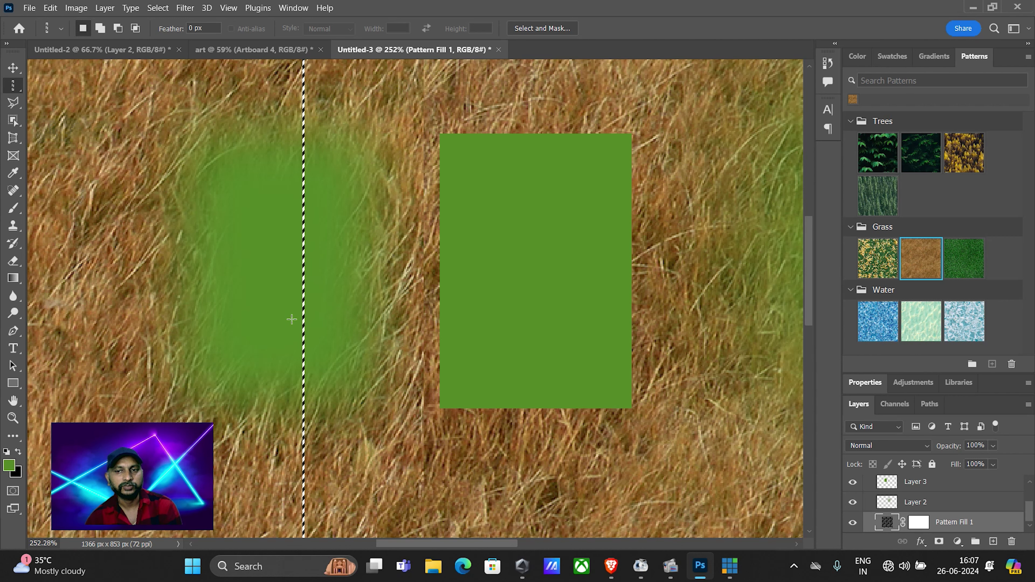
pyautogui.click(17, 103)
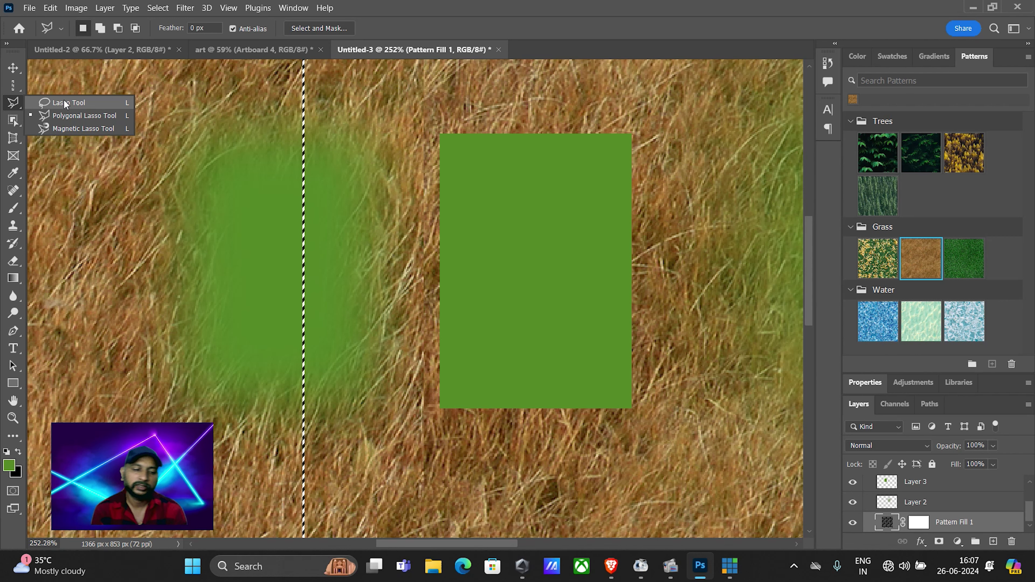
# Step: Clear the selection and trace a freehand lasso around the green blob
pyautogui.hotkey('ctrl', 'd')
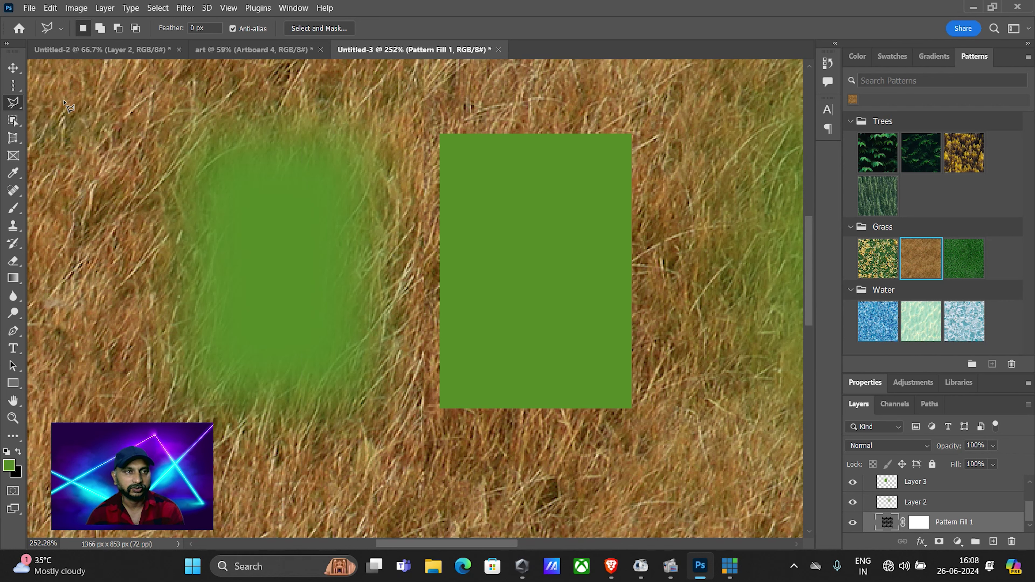
pyautogui.rightClick(21, 106)
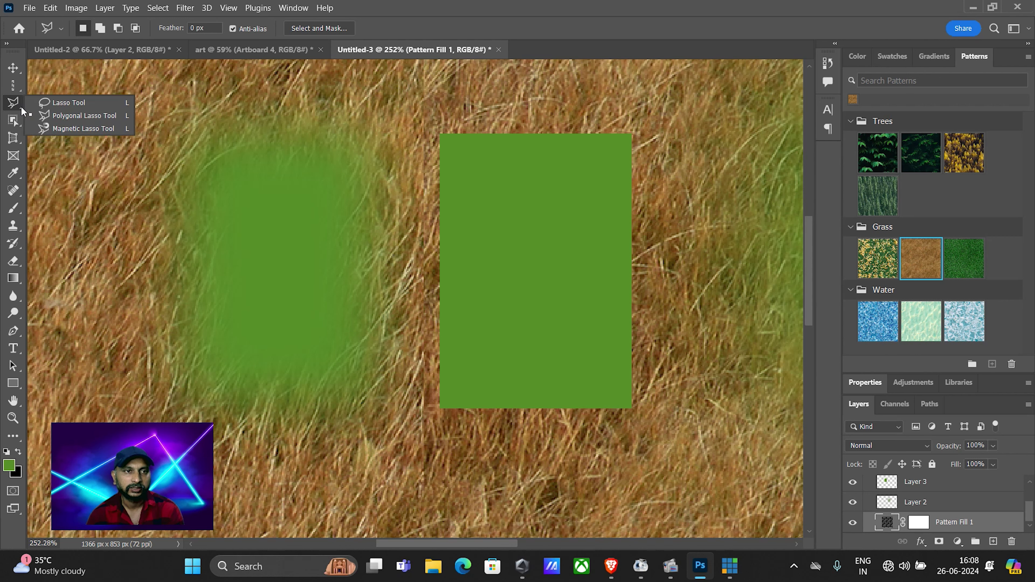
pyautogui.click(66, 104)
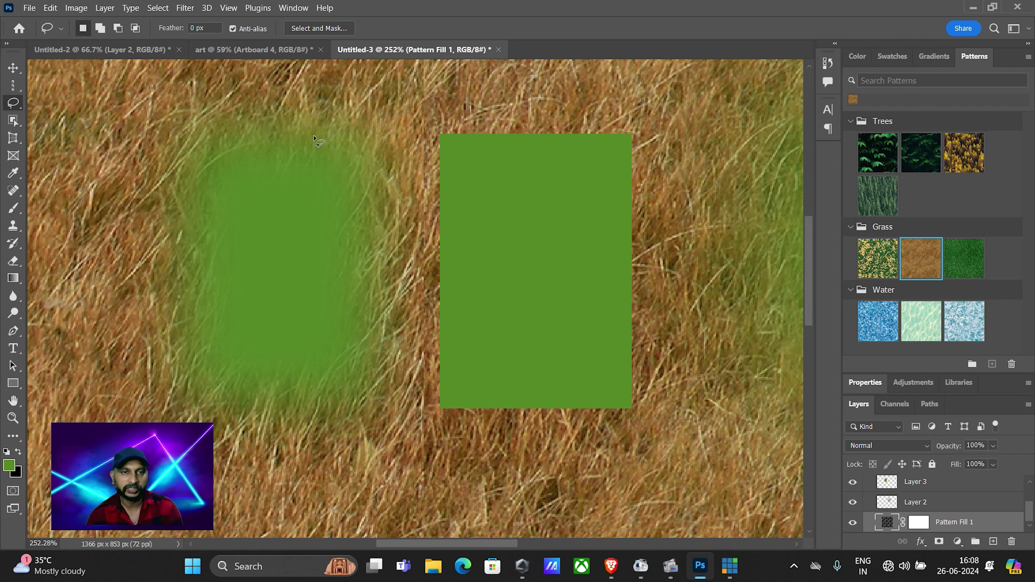
pyautogui.moveTo(179, 247); pyautogui.dragTo(326, 134)
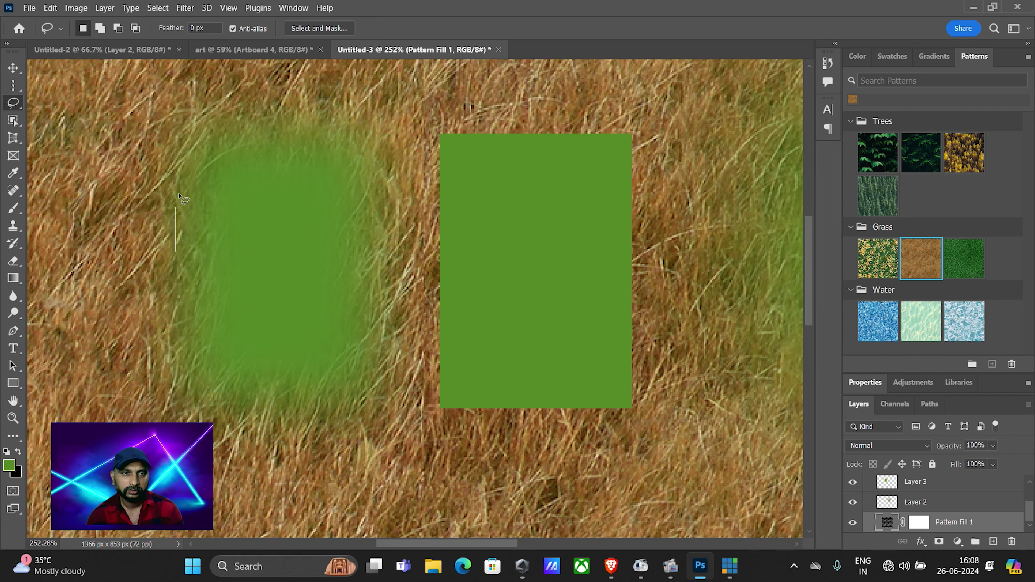
pyautogui.moveTo(383, 185); pyautogui.dragTo(159, 279)
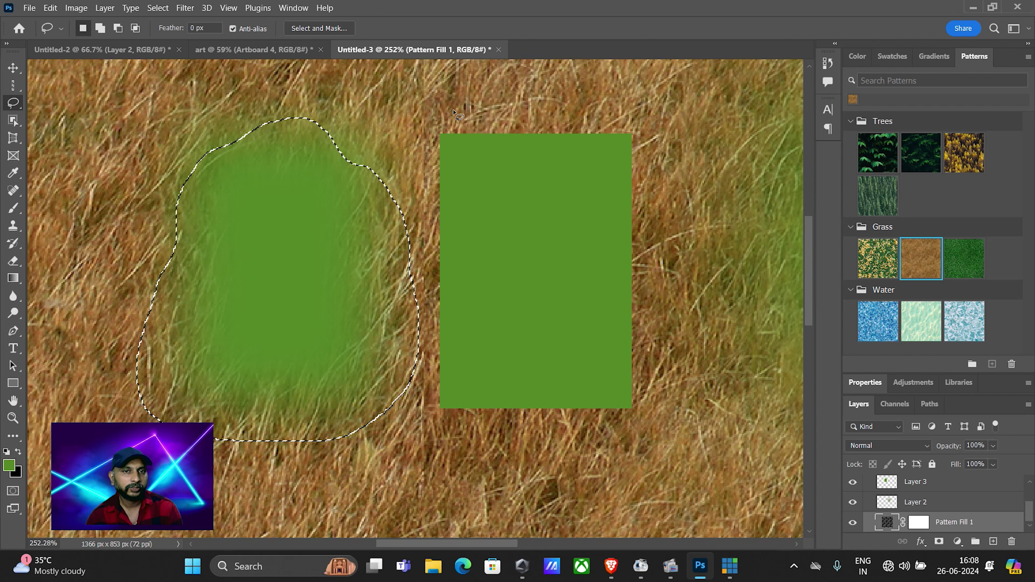
# Step: Trace a freehand lasso outline across the green rectangle and nearby grass
pyautogui.moveTo(437, 124); pyautogui.dragTo(534, 128)
pyautogui.moveTo(604, 127); pyautogui.dragTo(641, 167)
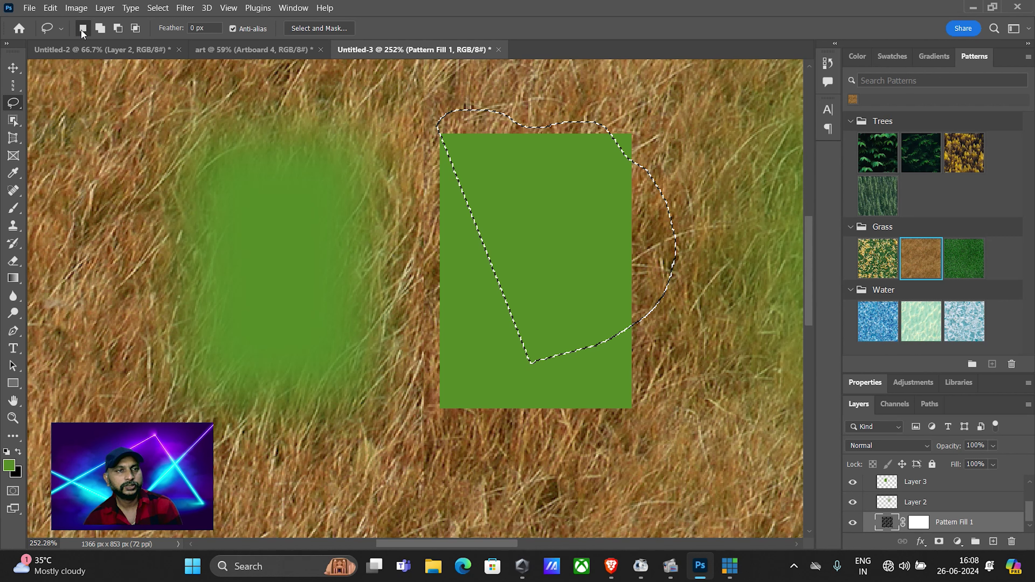
pyautogui.click(62, 28)
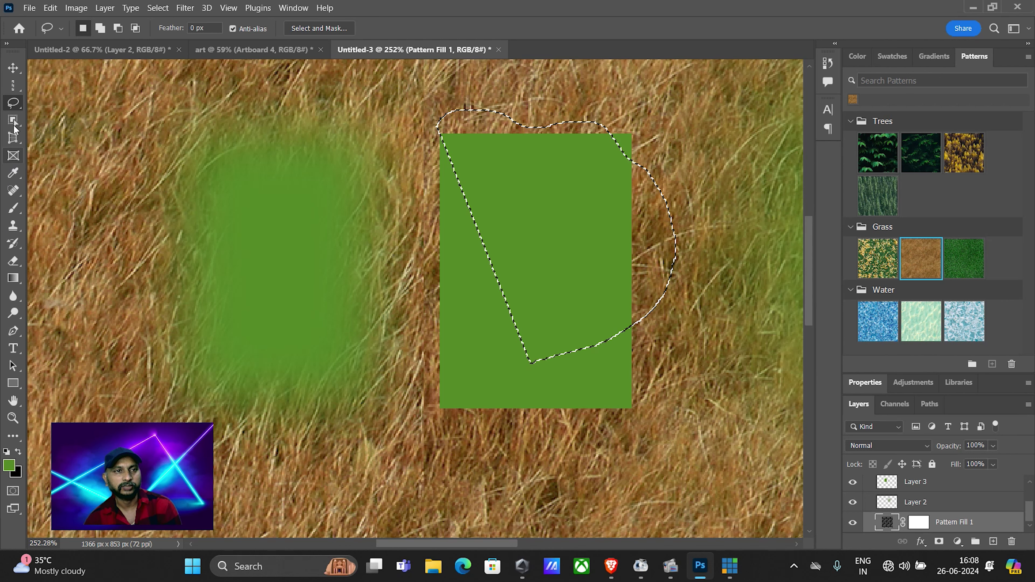
pyautogui.rightClick(18, 106)
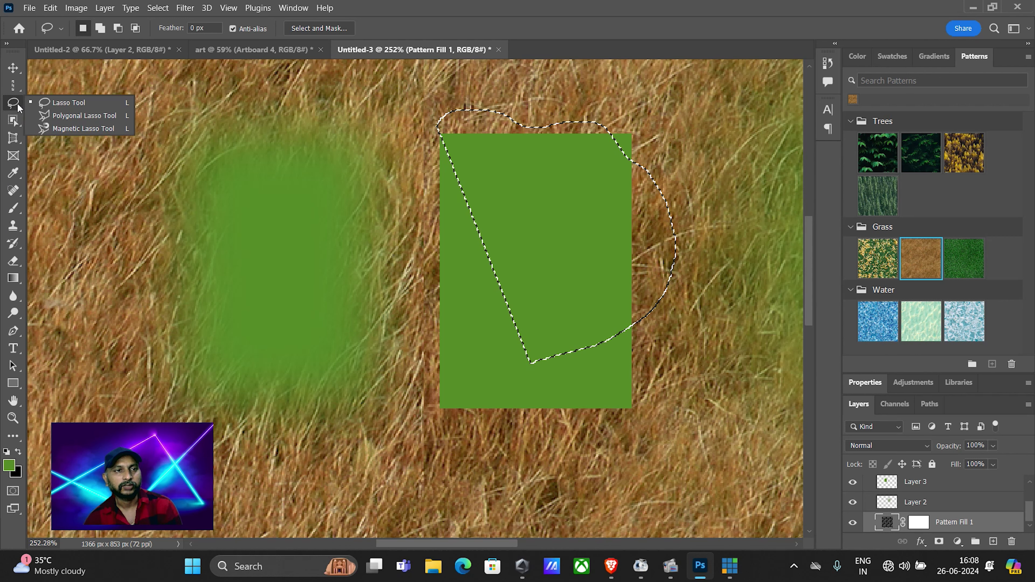
# Step: Deselect the rectangle and choose the Polygonal Lasso Tool
pyautogui.click(77, 117)
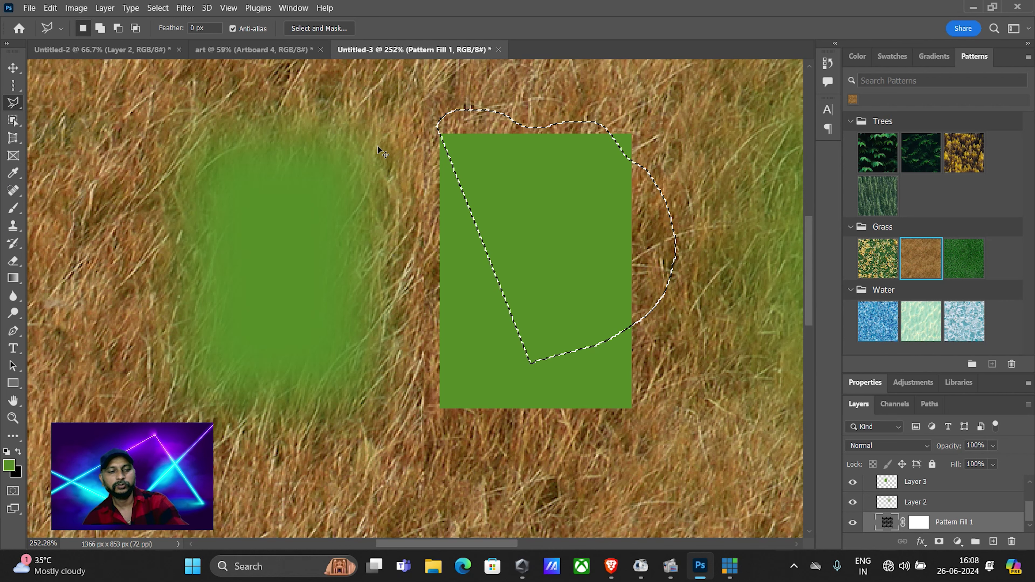
pyautogui.hotkey('ctrl', 'd')
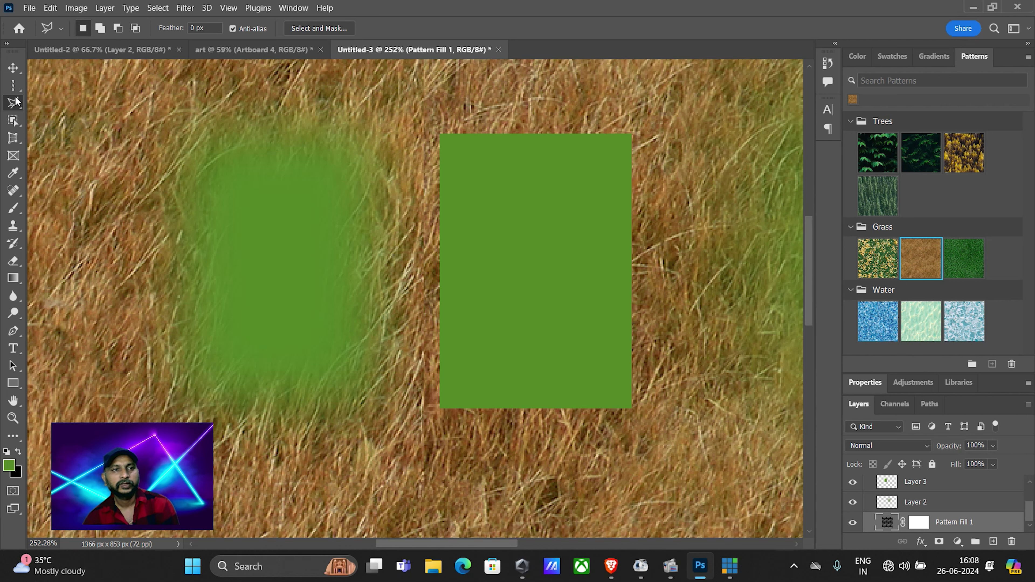
pyautogui.rightClick(18, 110)
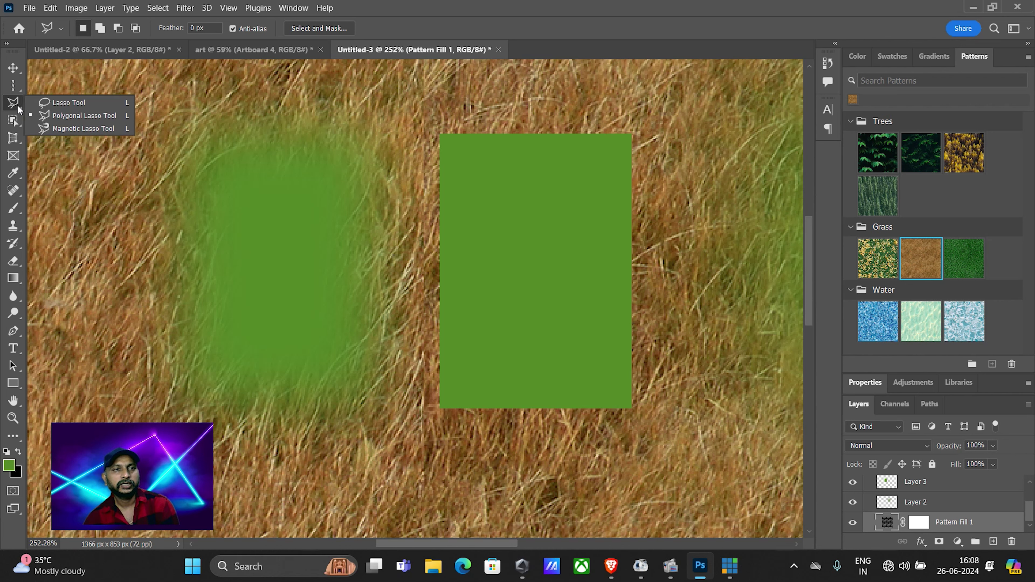
pyautogui.click(62, 114)
# Step: Place polygon corners along the top, right side and bottom of the left green area
pyautogui.click(224, 133)
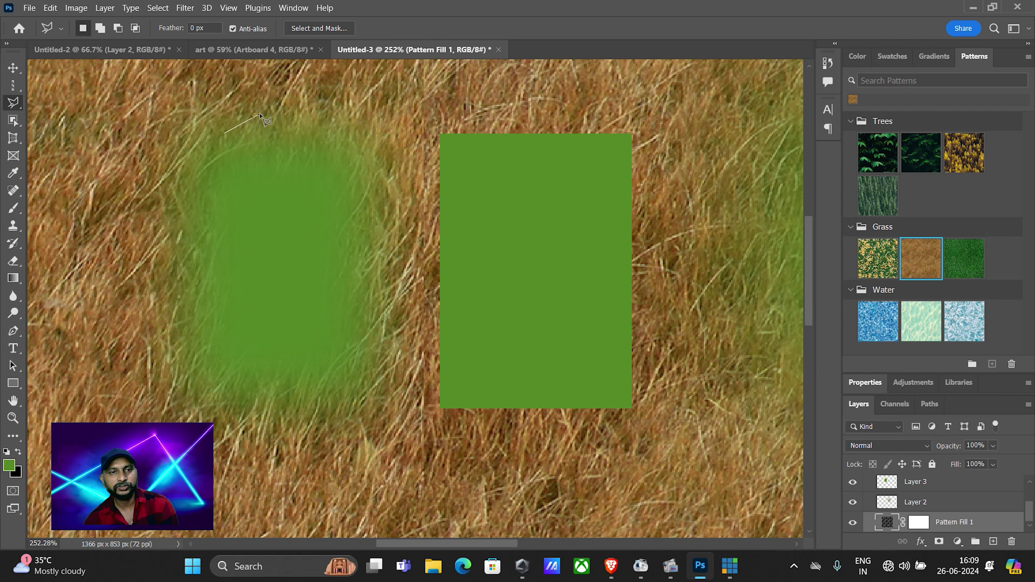
pyautogui.click(316, 111)
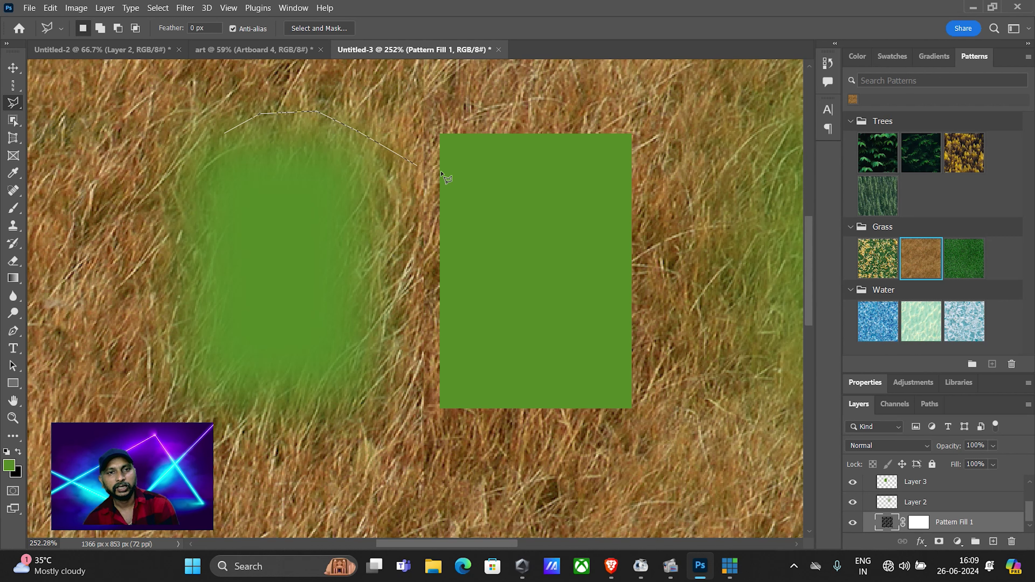
pyautogui.click(385, 166)
pyautogui.click(390, 224)
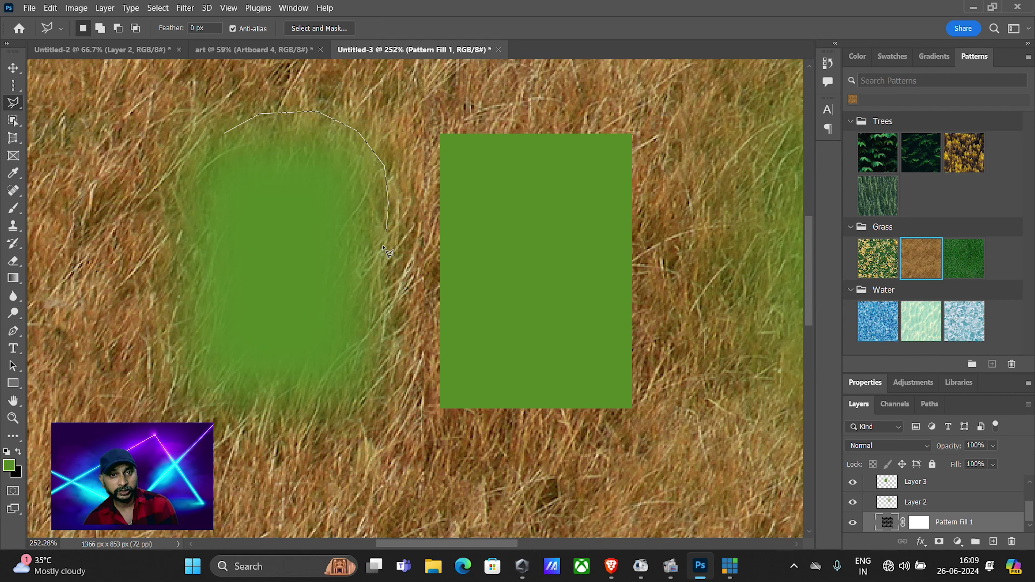
pyautogui.click(368, 329)
pyautogui.click(352, 383)
pyautogui.click(282, 391)
pyautogui.click(220, 407)
# Step: Add corners up the left edge, close the polygon, and switch to Magnetic Lasso
pyautogui.click(191, 371)
pyautogui.click(185, 342)
pyautogui.click(204, 282)
pyautogui.click(204, 224)
pyautogui.click(183, 204)
pyautogui.click(177, 147)
pyautogui.click(204, 109)
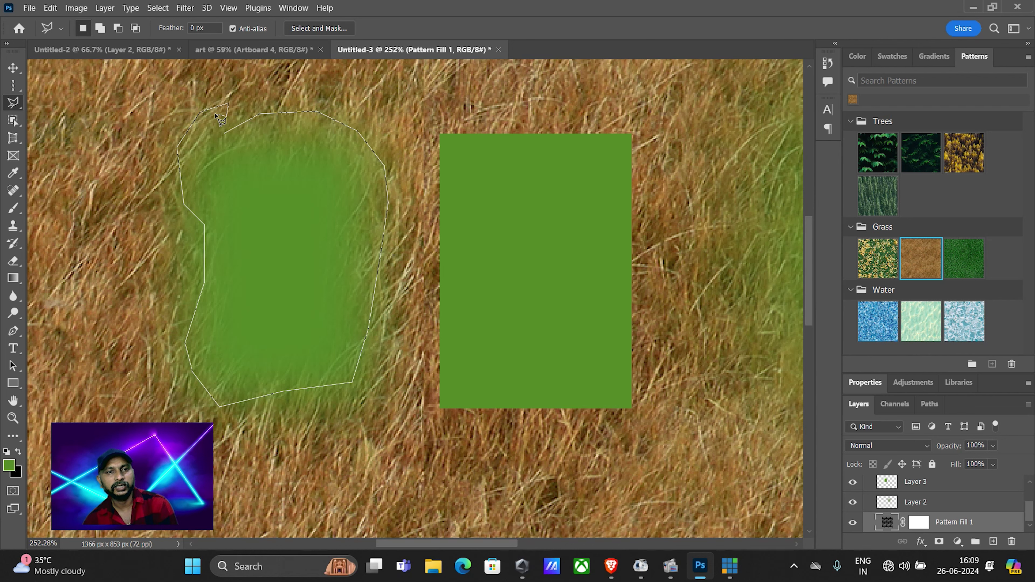
pyautogui.click(228, 138)
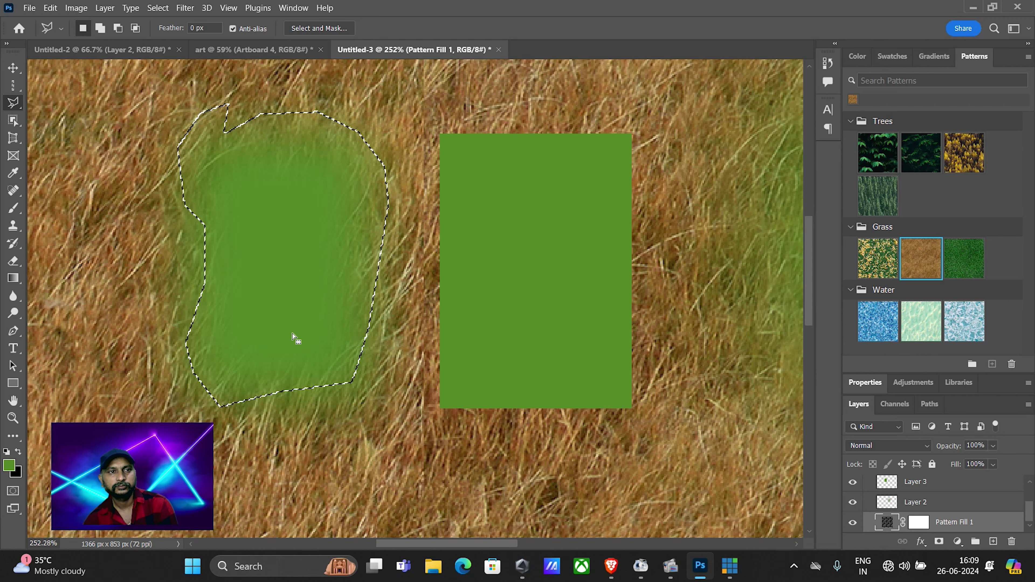
pyautogui.rightClick(17, 108)
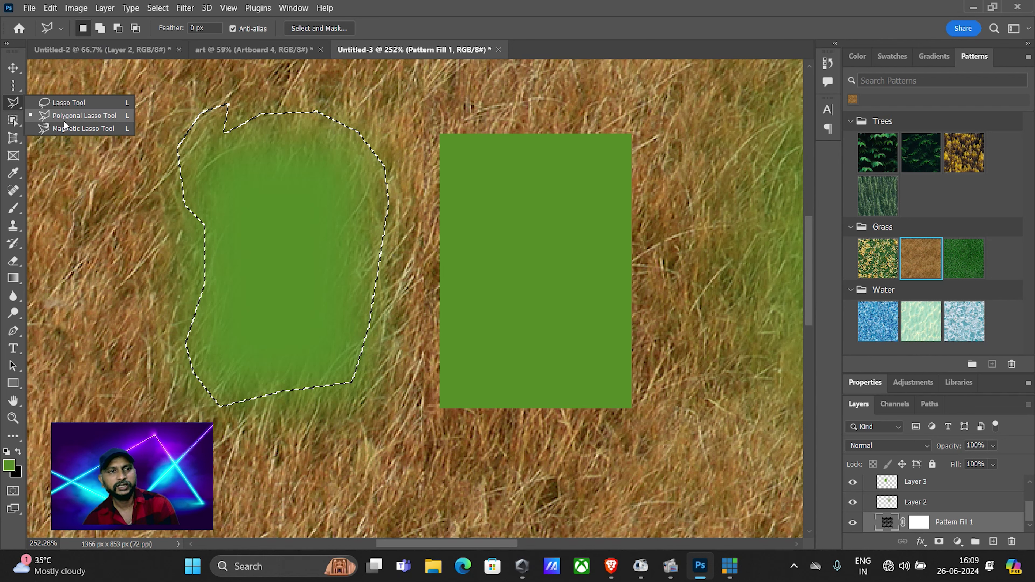
pyautogui.click(77, 126)
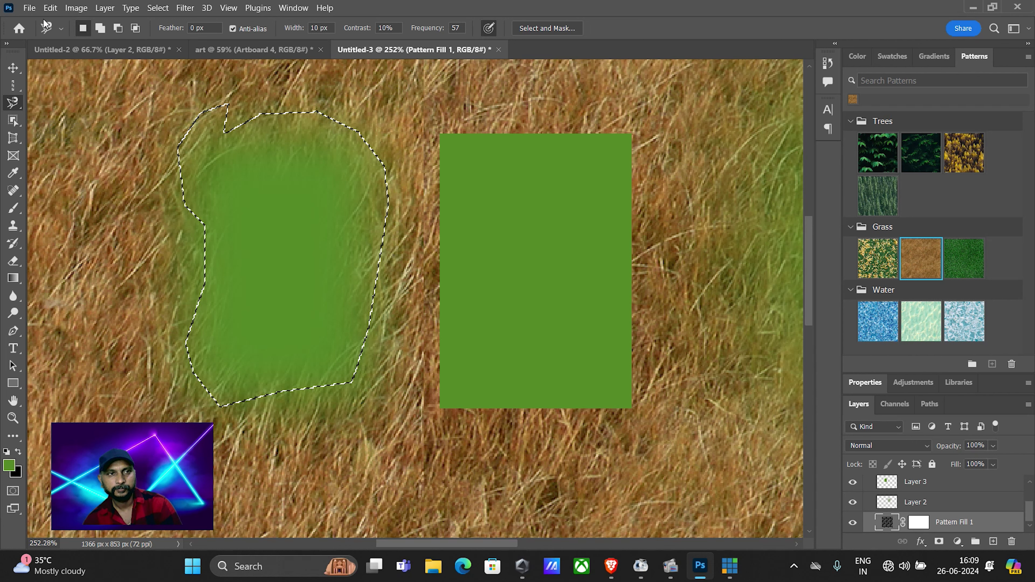
# Step: Open first class thumb .1.psd from the recent files list
pyautogui.click(29, 8)
pyautogui.moveTo(55, 83)
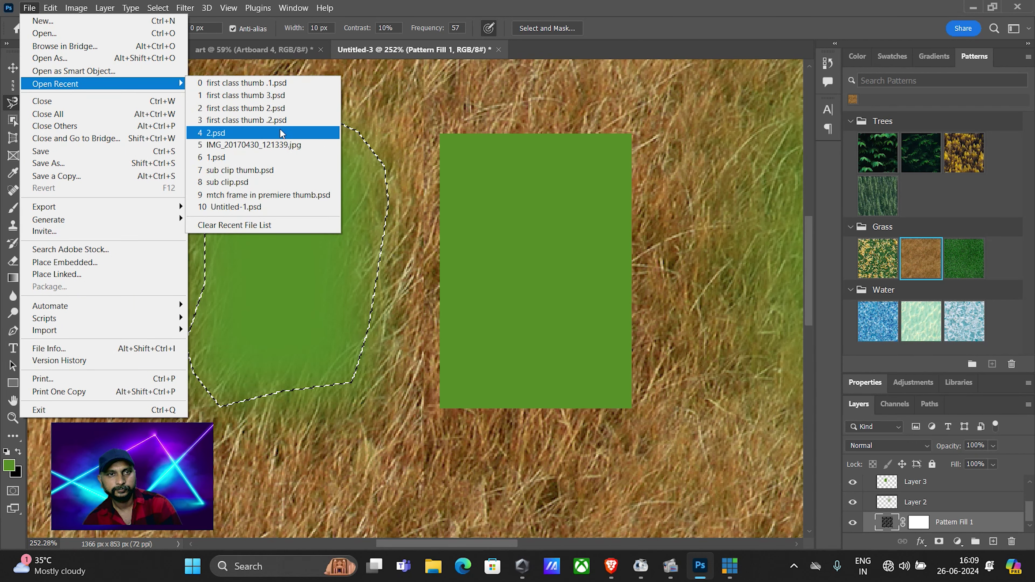
pyautogui.click(286, 86)
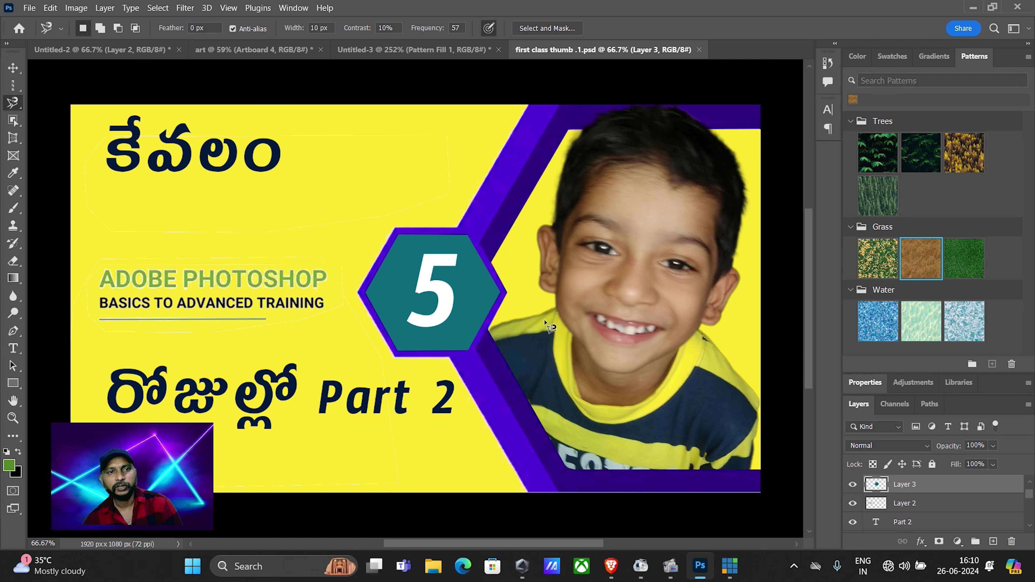
# Step: Trace magnetic lasso selections around the boy and near the title, deleting stray anchors
pyautogui.click(500, 323)
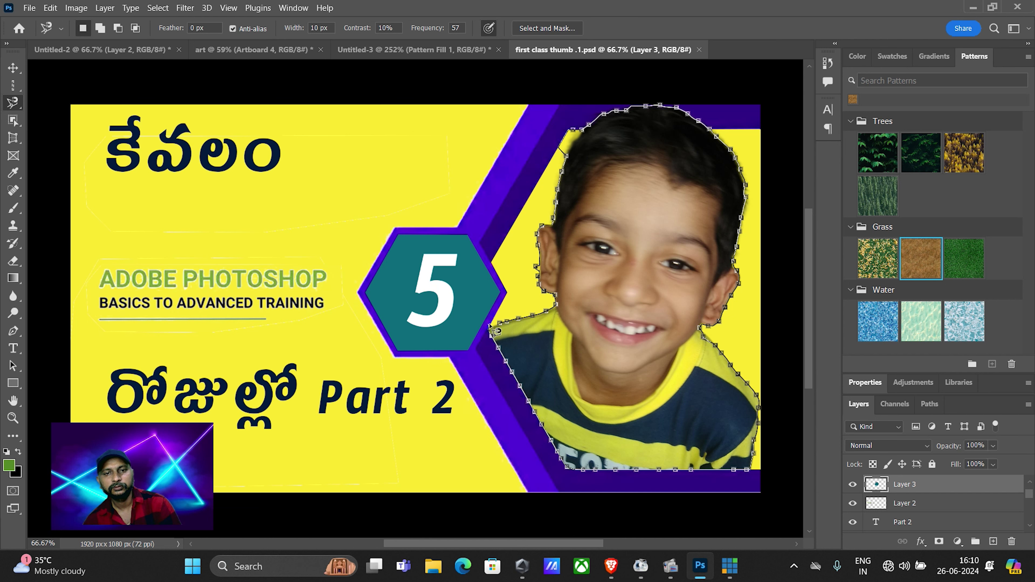
pyautogui.click(507, 330)
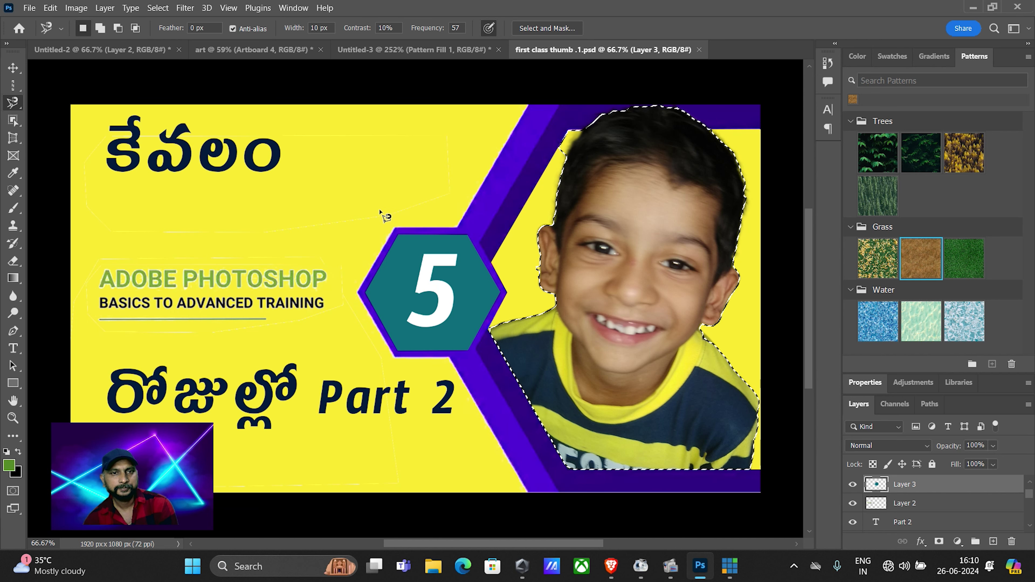
pyautogui.click(333, 189)
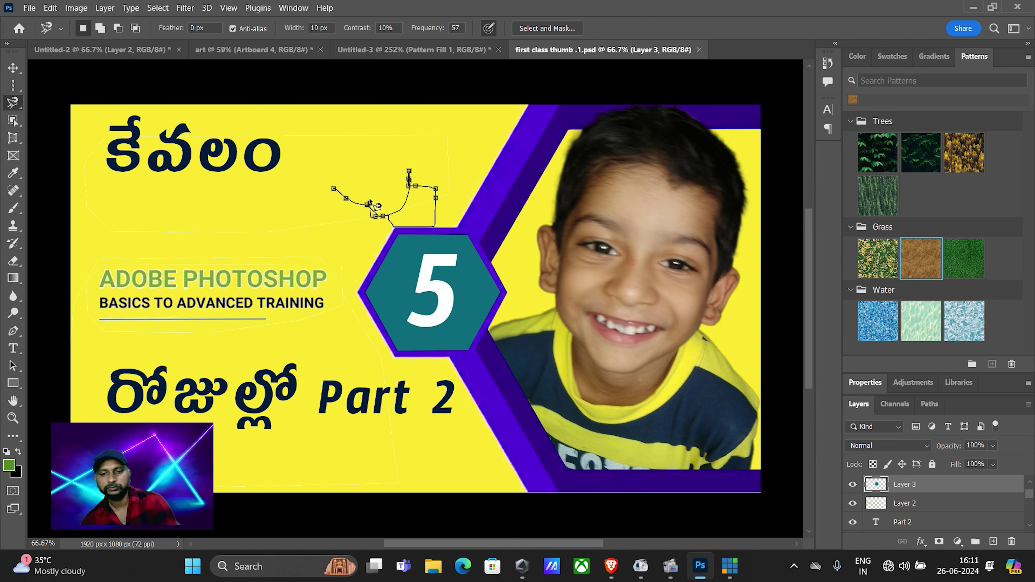
pyautogui.press('Delete')
pyautogui.press('Delete')
pyautogui.press('Delete')
pyautogui.press('Delete')
pyautogui.press('Delete')
pyautogui.press('Delete')
pyautogui.press('Delete')
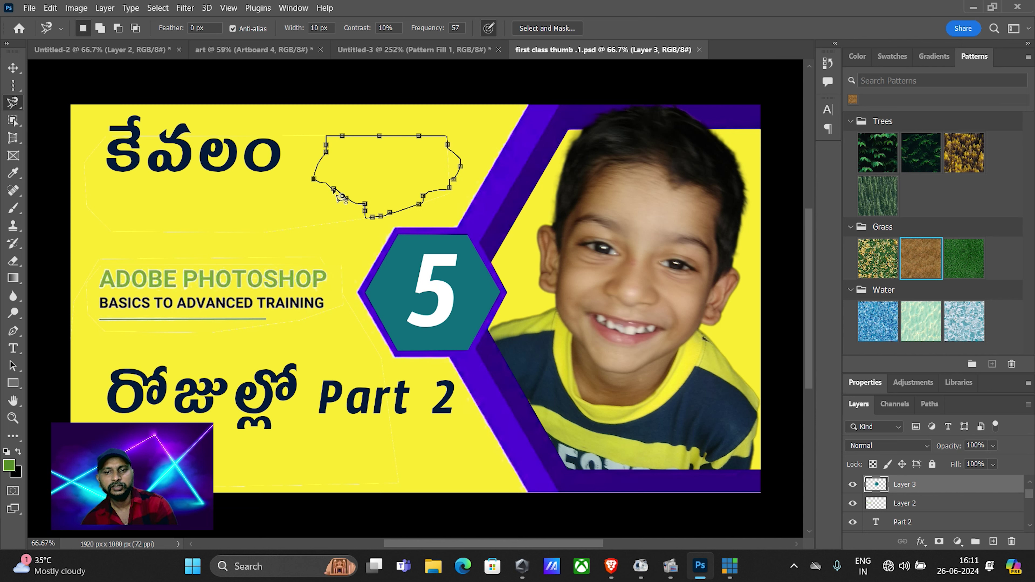
pyautogui.click(340, 196)
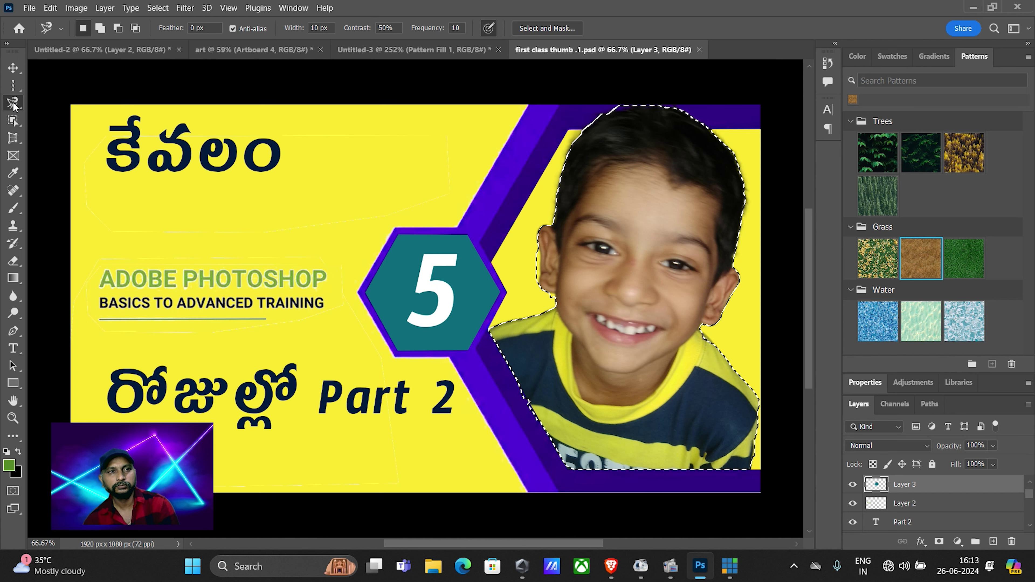
pyautogui.rightClick(14, 103)
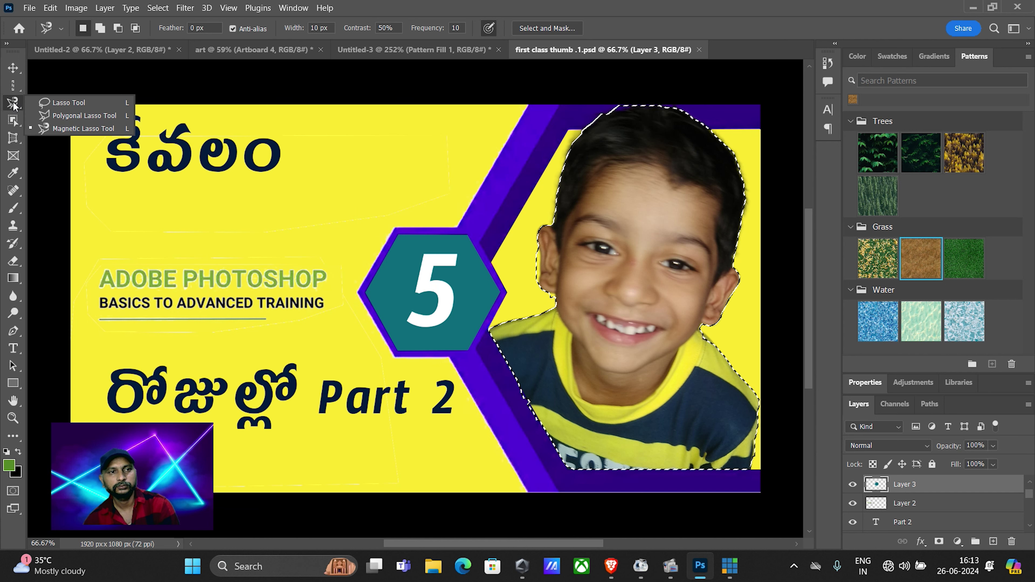
# Step: Pick the Object Selection Tool and deselect the boy
pyautogui.click(27, 122)
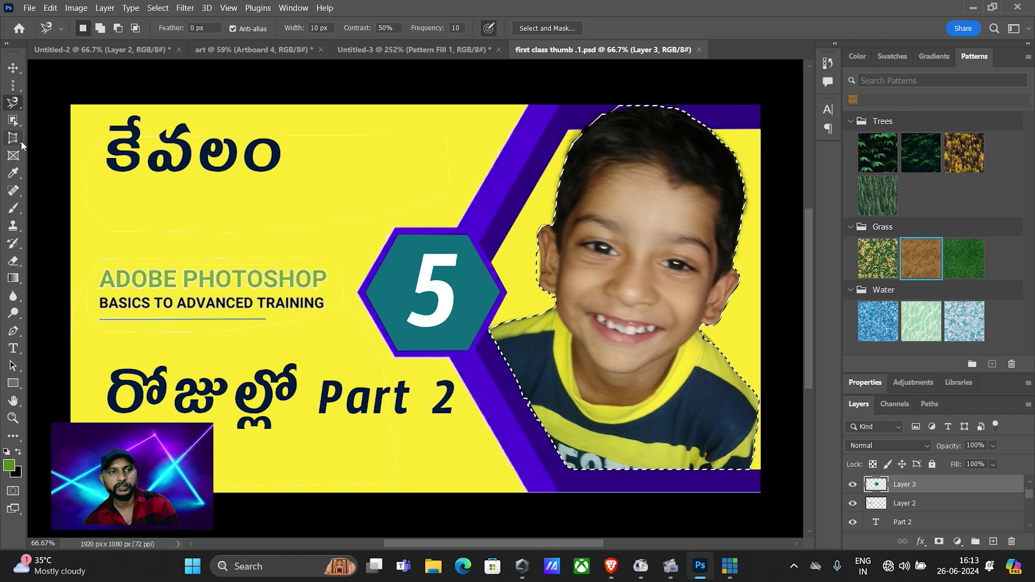
pyautogui.click(23, 123)
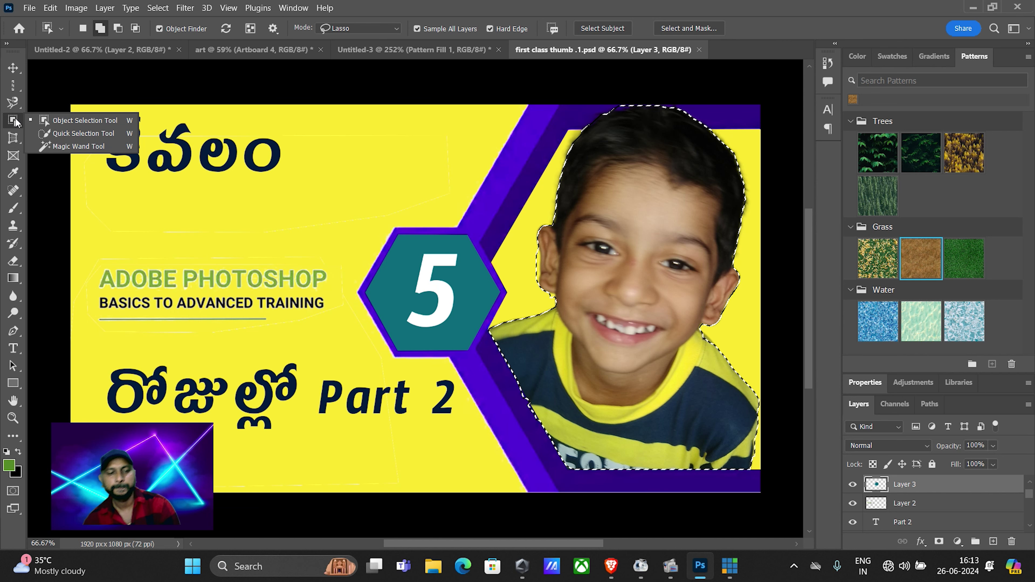
pyautogui.hotkey('ctrl', 'd')
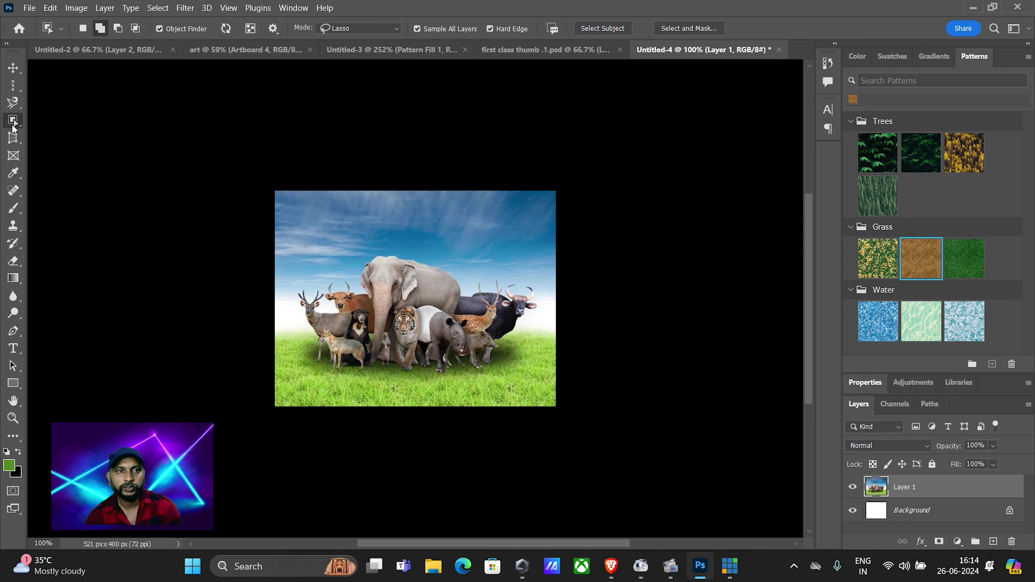
# Step: Auto-select the elephant in the Untitled-4 animal photo, then deselect it
pyautogui.rightClick(12, 126)
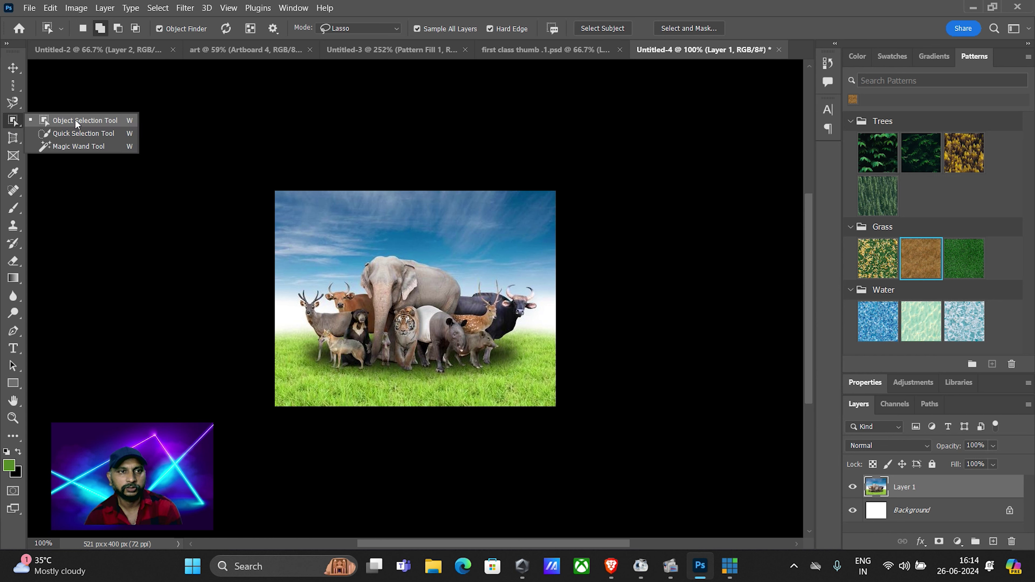
pyautogui.click(74, 119)
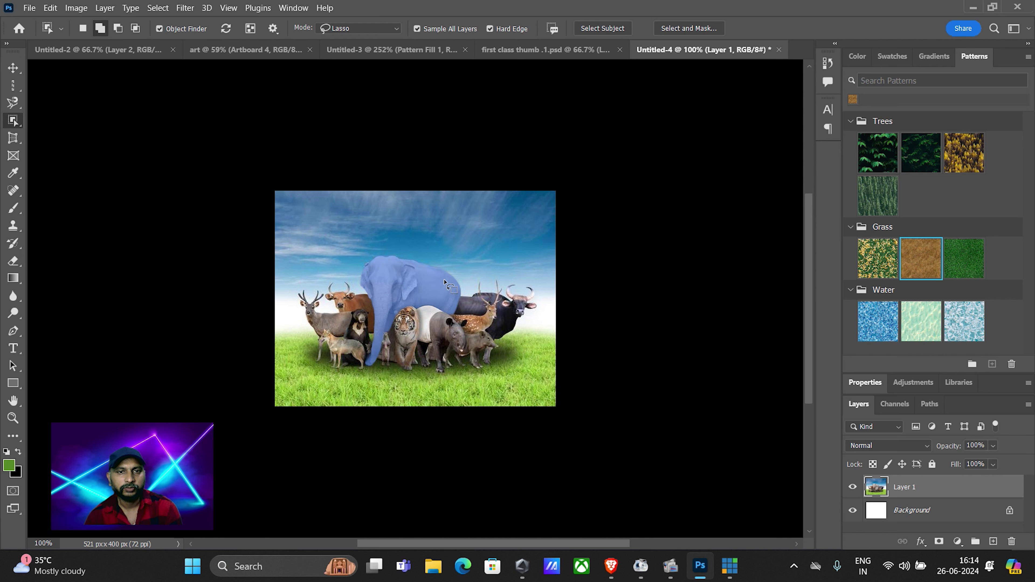
pyautogui.click(438, 293)
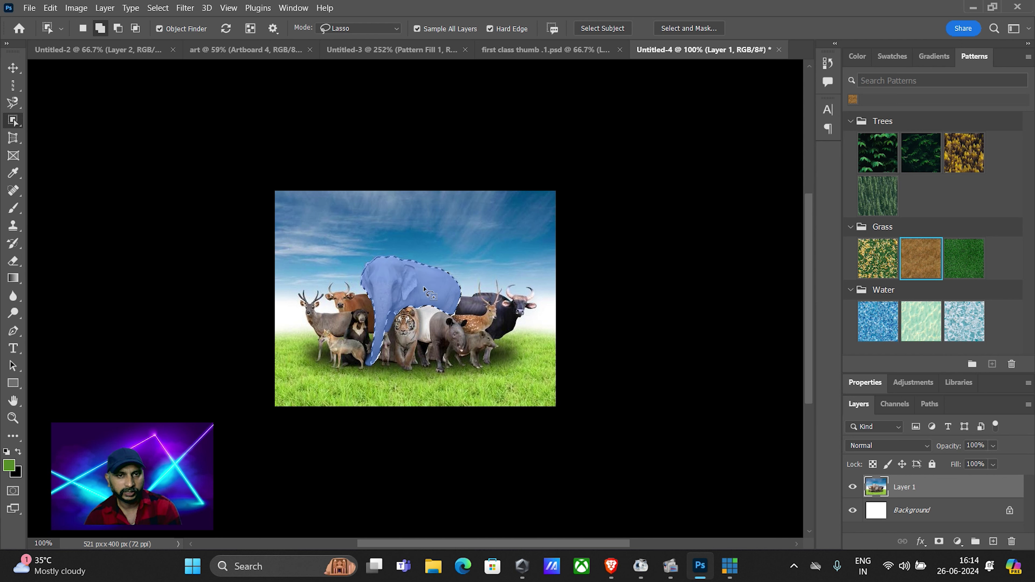
pyautogui.hotkey('ctrl', 'd')
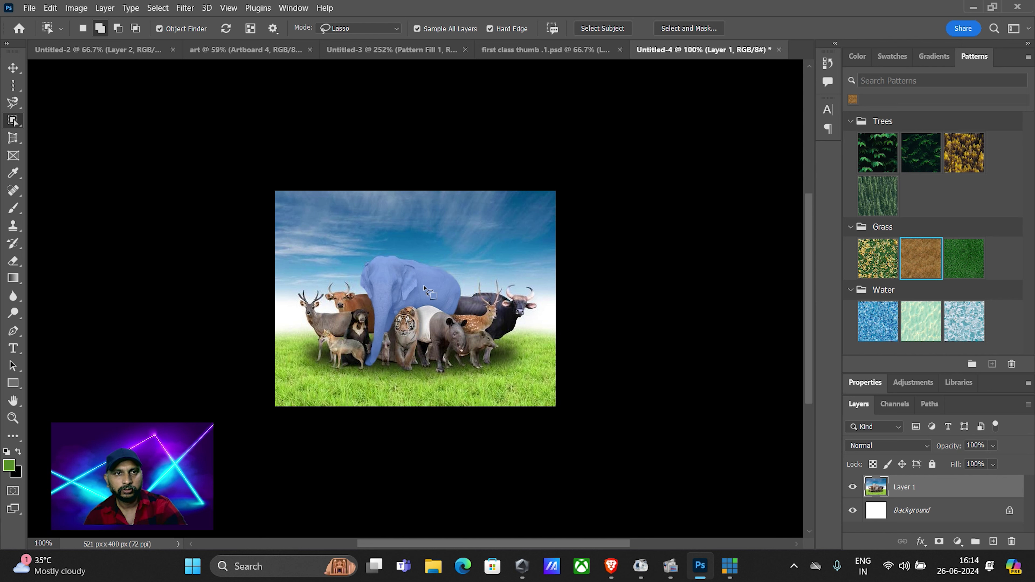
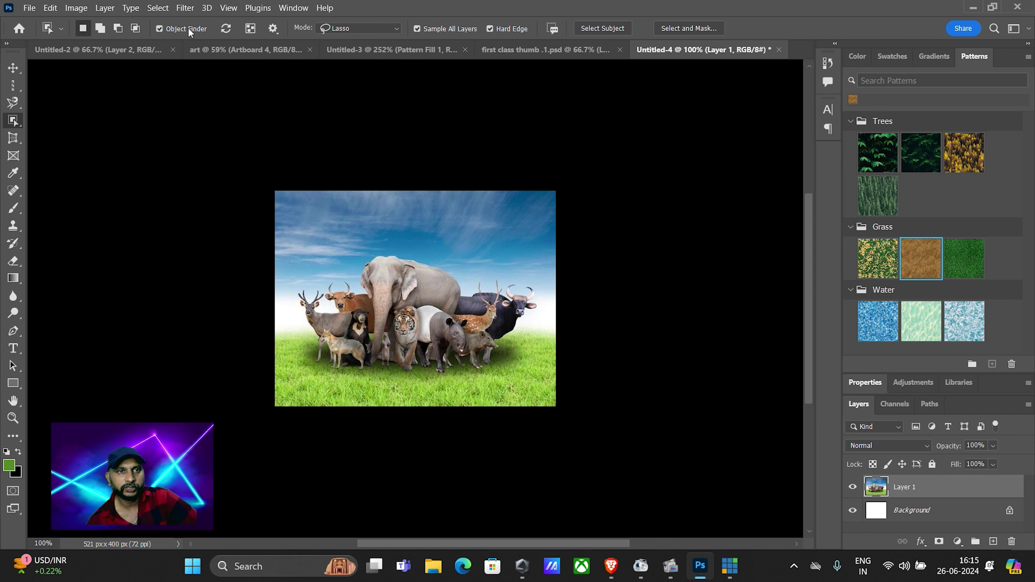
# Step: Toggle Object Finder off and back on, try Show All Objects, and open the Object Finder settings
pyautogui.click(159, 31)
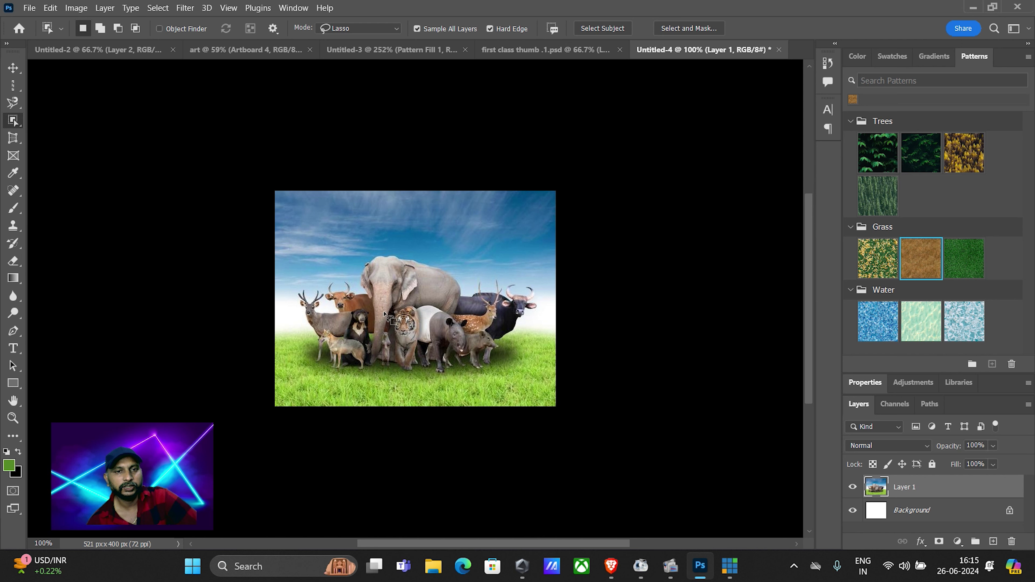
pyautogui.click(62, 29)
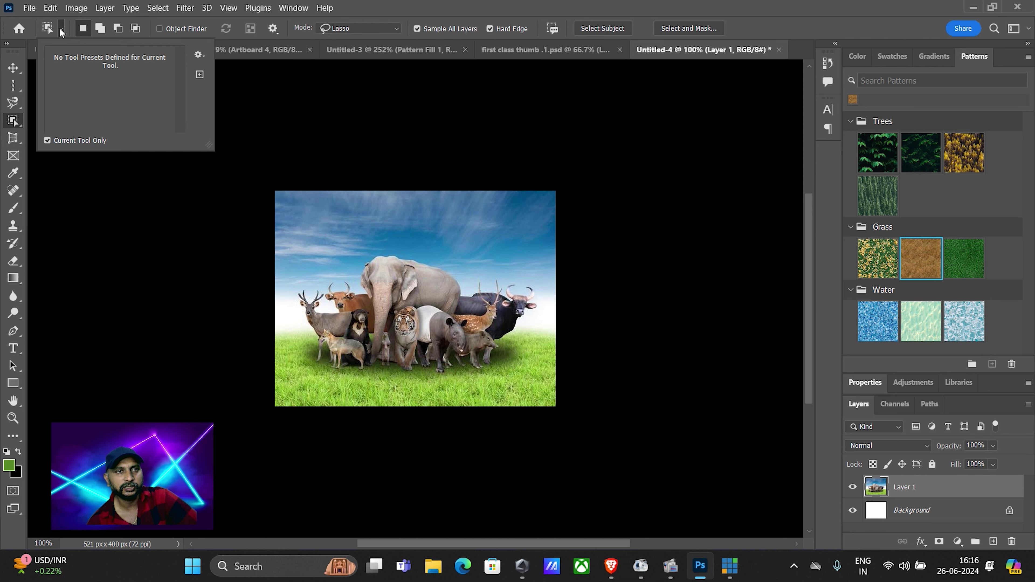
pyautogui.click(159, 28)
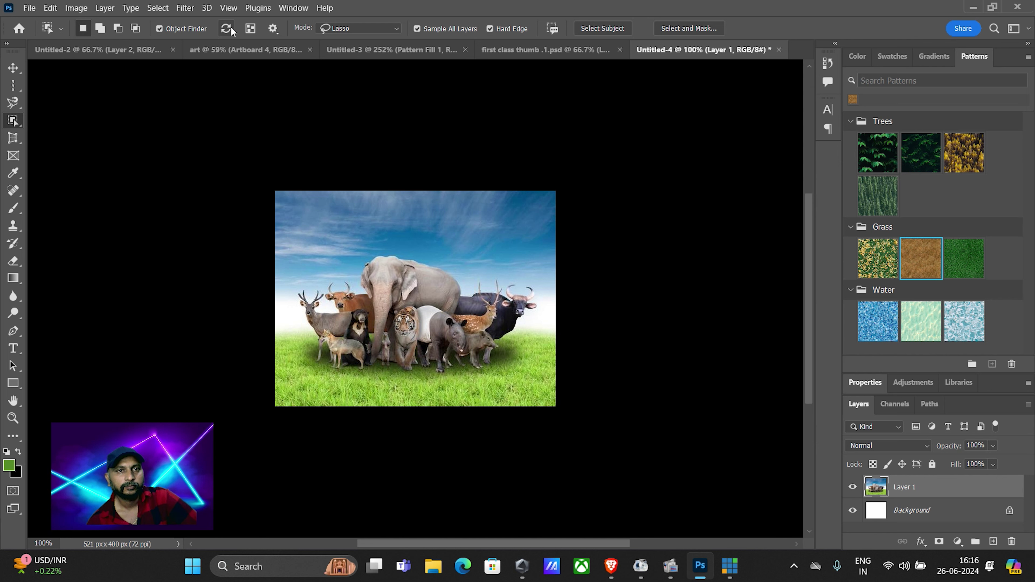
pyautogui.click(250, 32)
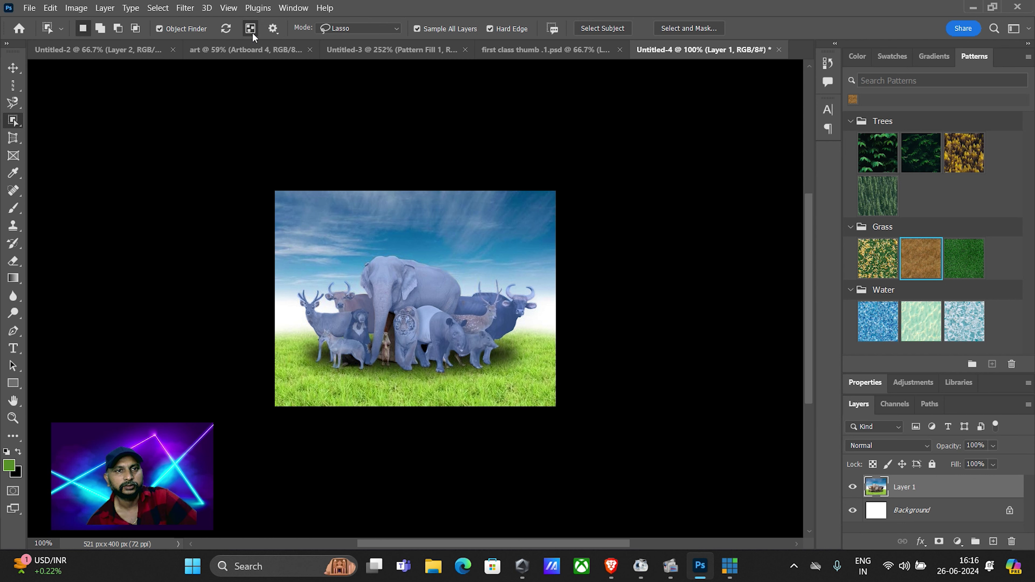
pyautogui.click(249, 32)
pyautogui.click(249, 30)
pyautogui.click(272, 29)
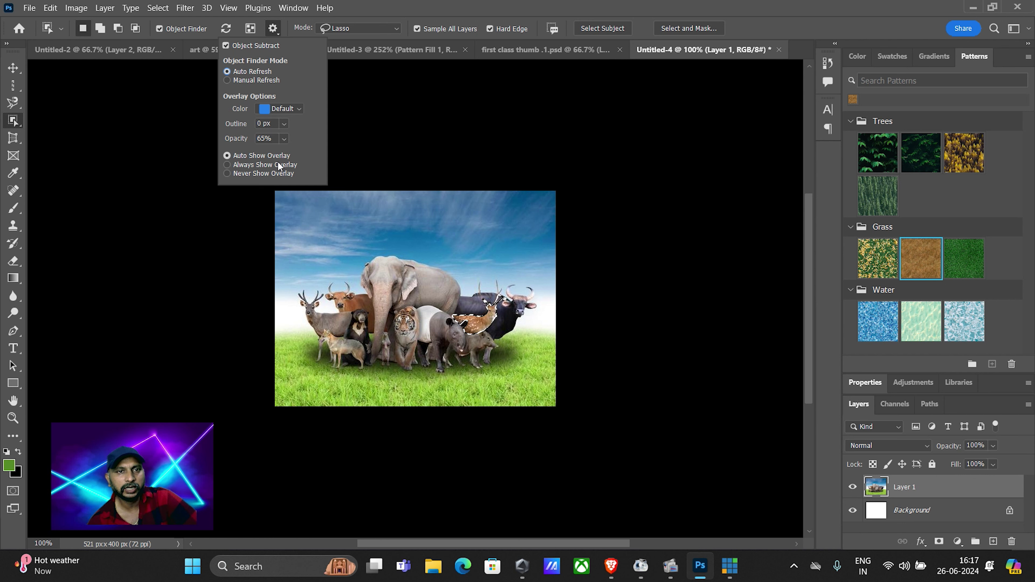
# Step: Set the Object Finder overlay to Auto Show Overlay after briefly choosing Never Show Overlay
pyautogui.click(280, 173)
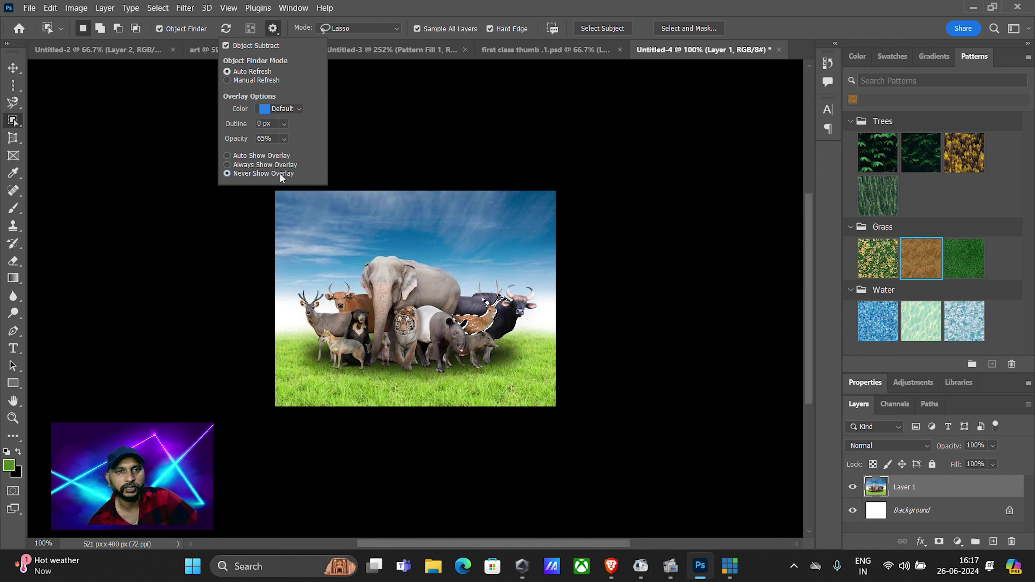
pyautogui.click(418, 288)
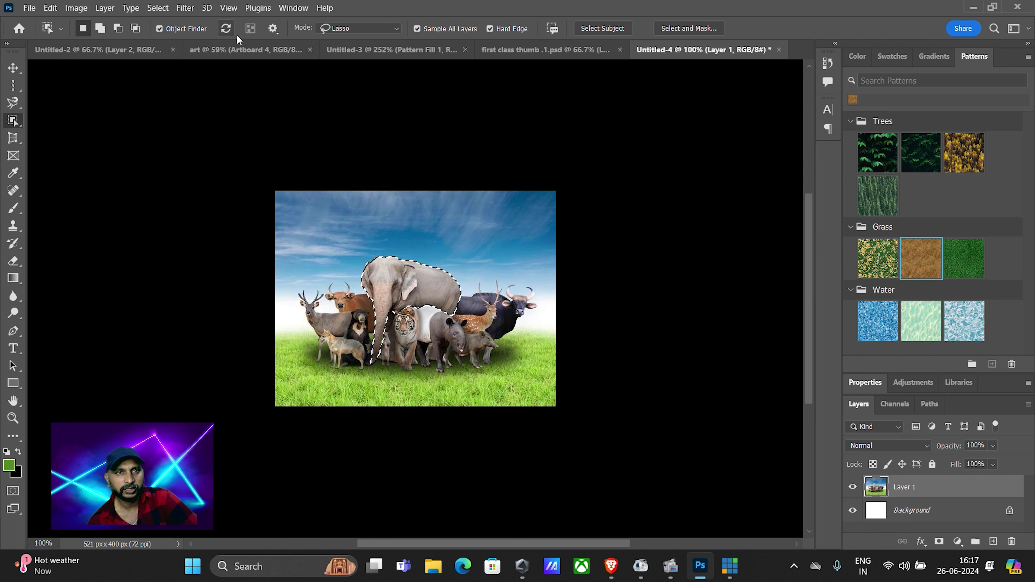
pyautogui.click(271, 34)
pyautogui.click(257, 157)
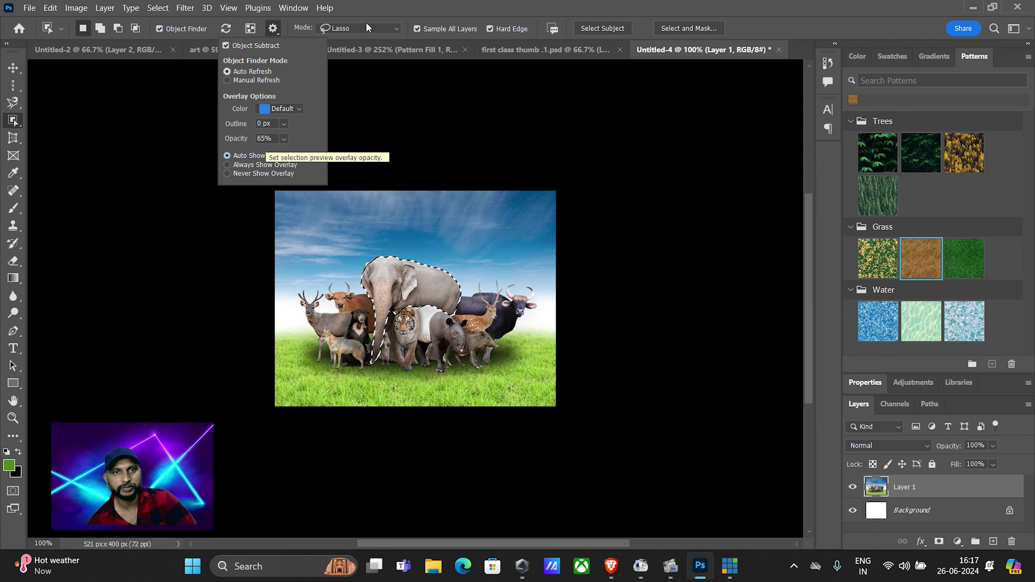
# Step: Select Subject on the animal group, then clear the selection
pyautogui.click(602, 28)
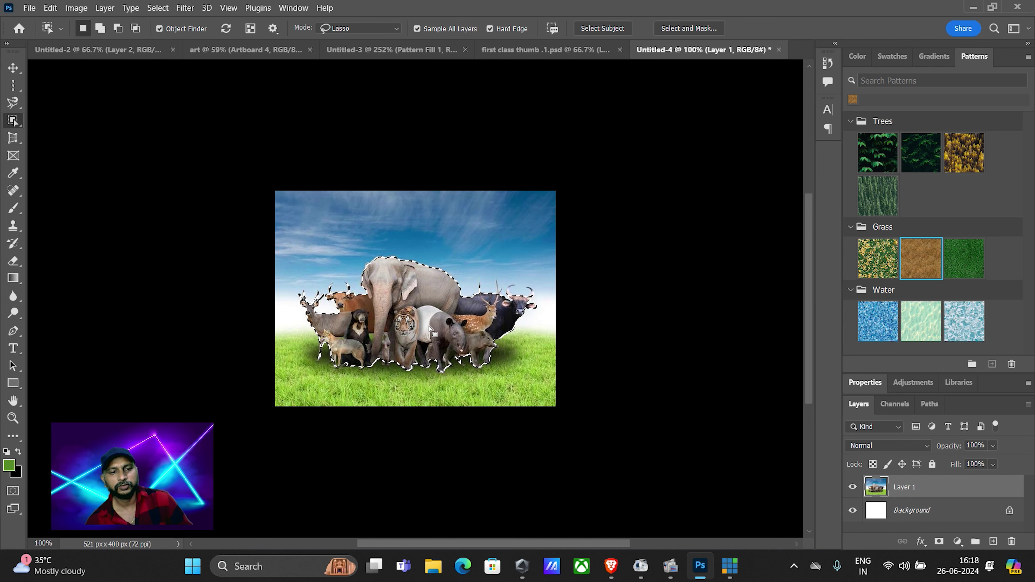
pyautogui.hotkey('ctrl', 'd')
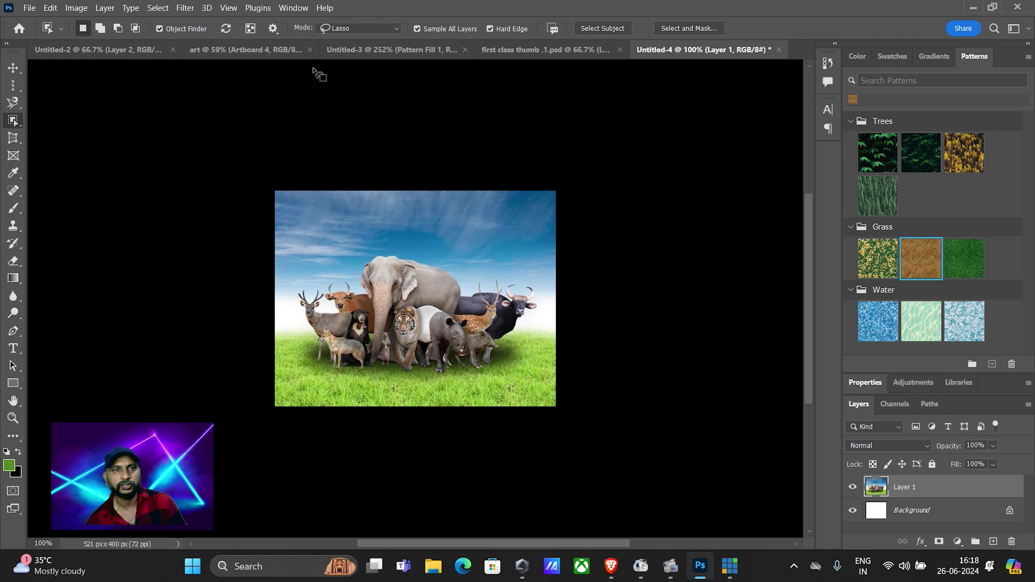
pyautogui.rightClick(13, 121)
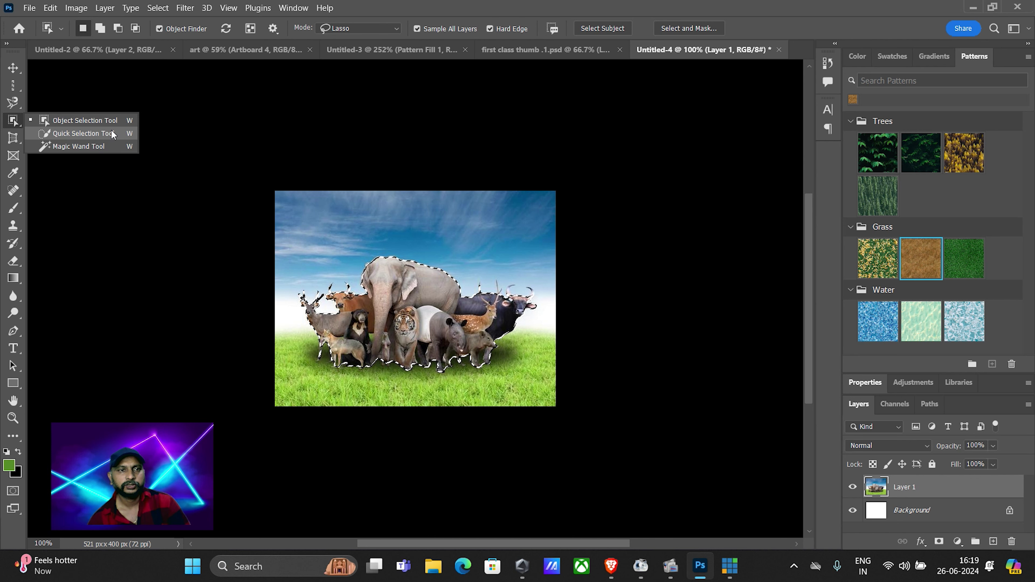
# Step: With Quick Selection, paint over the elephant and subtract grass along the lower-left edge
pyautogui.click(113, 134)
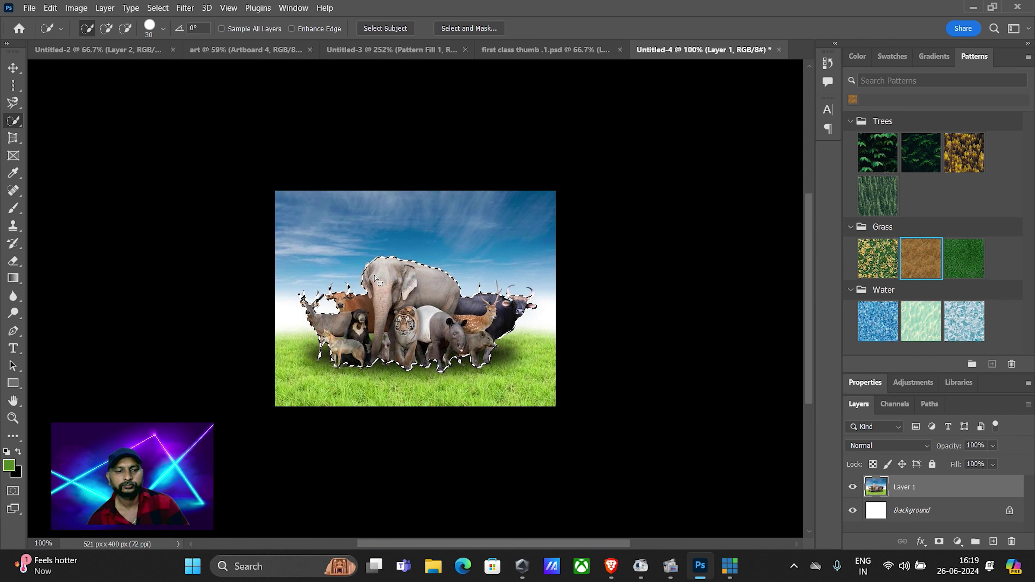
pyautogui.hotkey('ctrl', 'd')
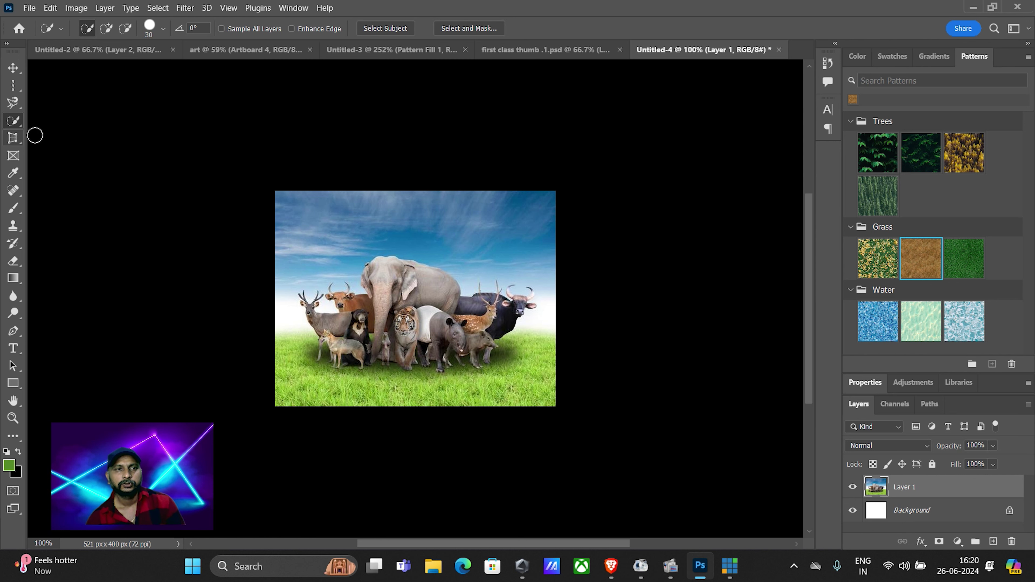
pyautogui.moveTo(361, 286)
pyautogui.mouseDown()
pyautogui.moveTo(436, 291)
pyautogui.moveTo(357, 380)
pyautogui.moveTo(400, 368)
pyautogui.mouseUp()
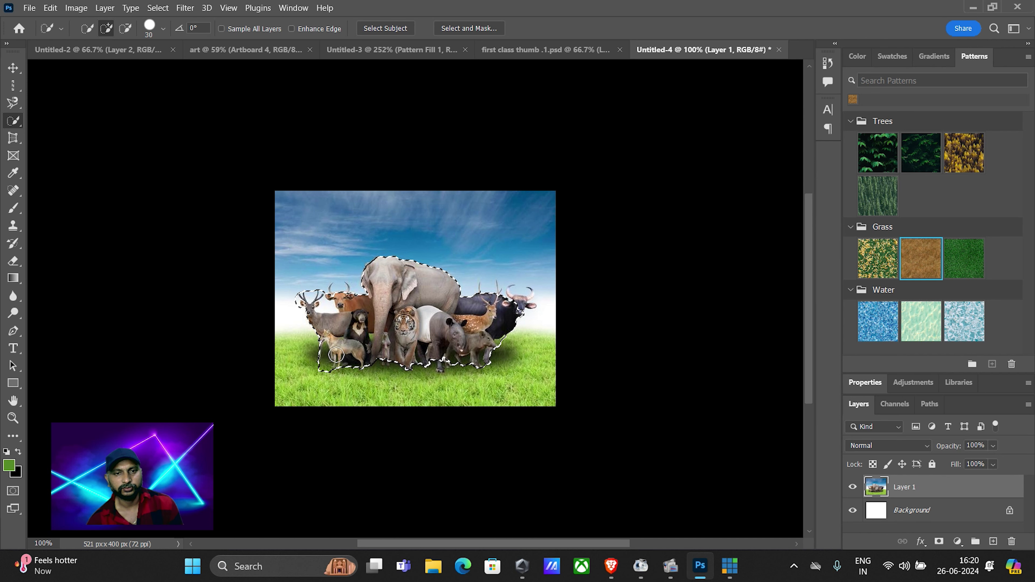
pyautogui.press('alt')
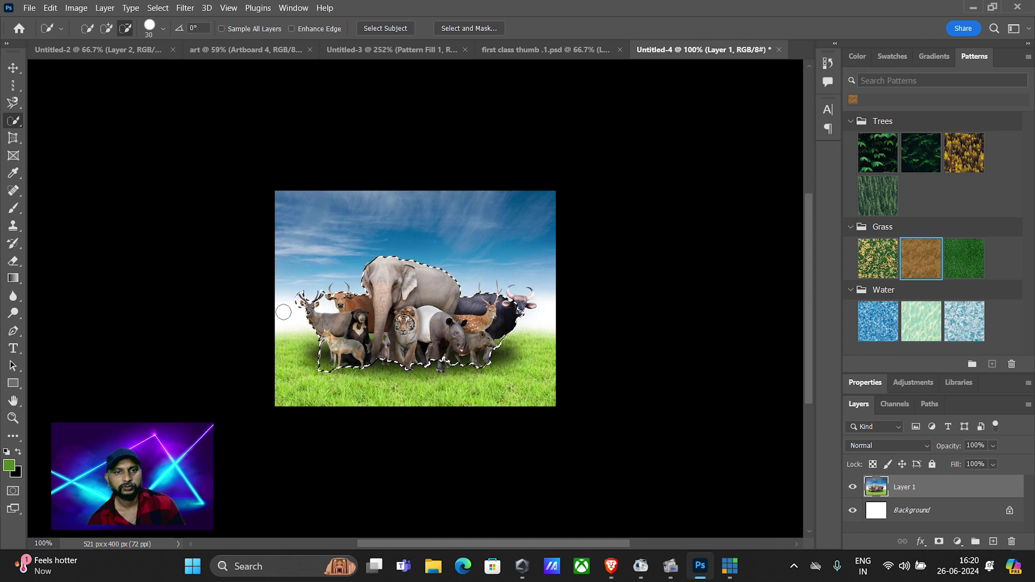
pyautogui.moveTo(281, 319)
pyautogui.mouseDown()
pyautogui.moveTo(401, 371)
pyautogui.moveTo(549, 305)
pyautogui.mouseUp()
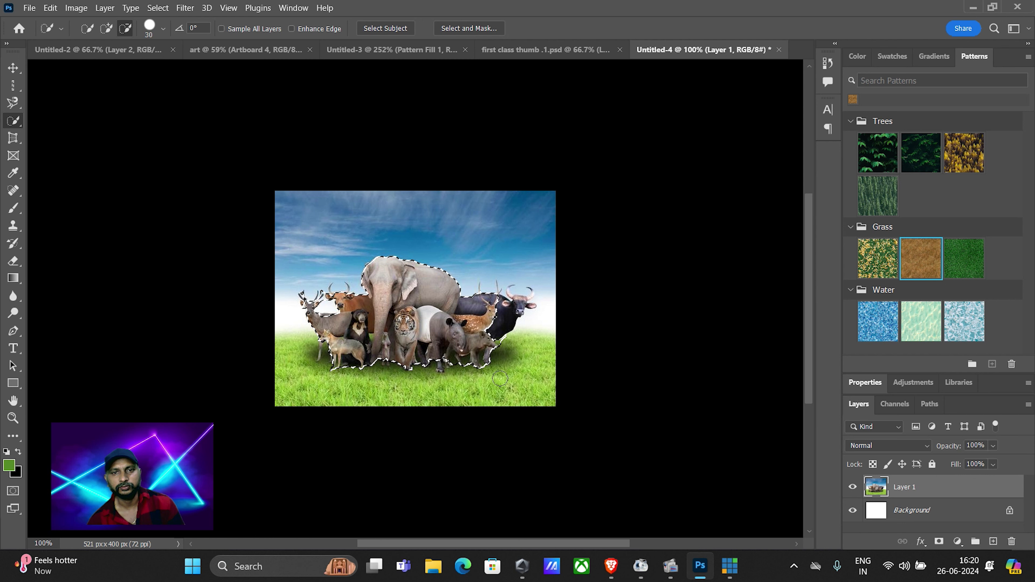
pyautogui.click(162, 28)
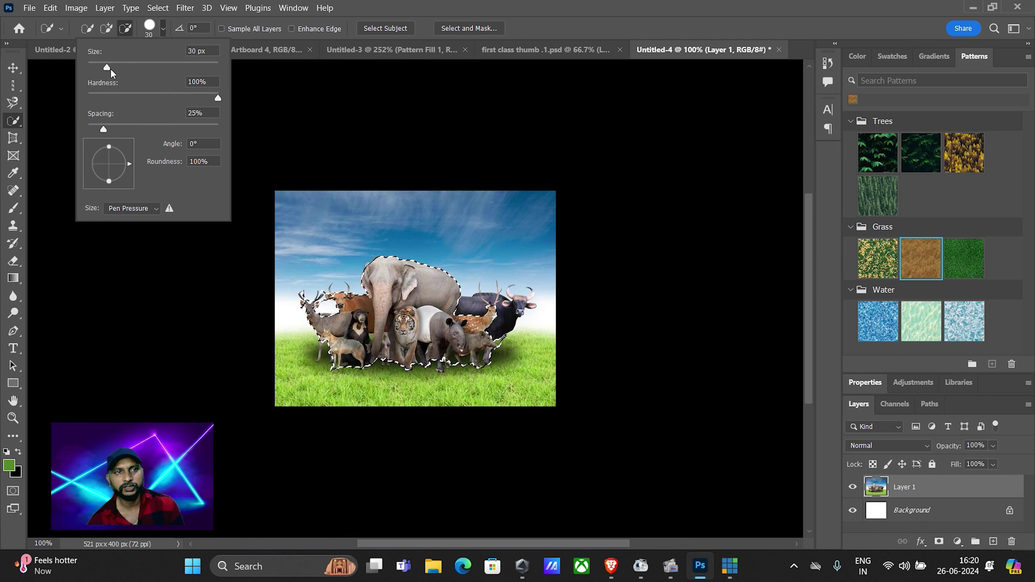
# Step: Set the Quick Selection brush to 66 px size and 56% hardness
pyautogui.moveTo(107, 69); pyautogui.dragTo(125, 77)
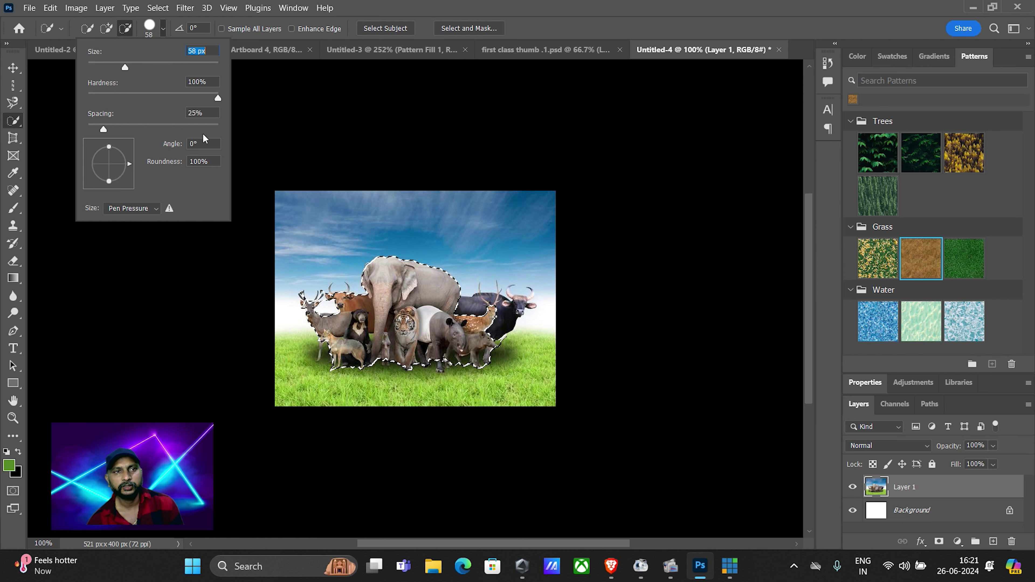
pyautogui.click(275, 96)
pyautogui.hotkey('ctrl', 'd')
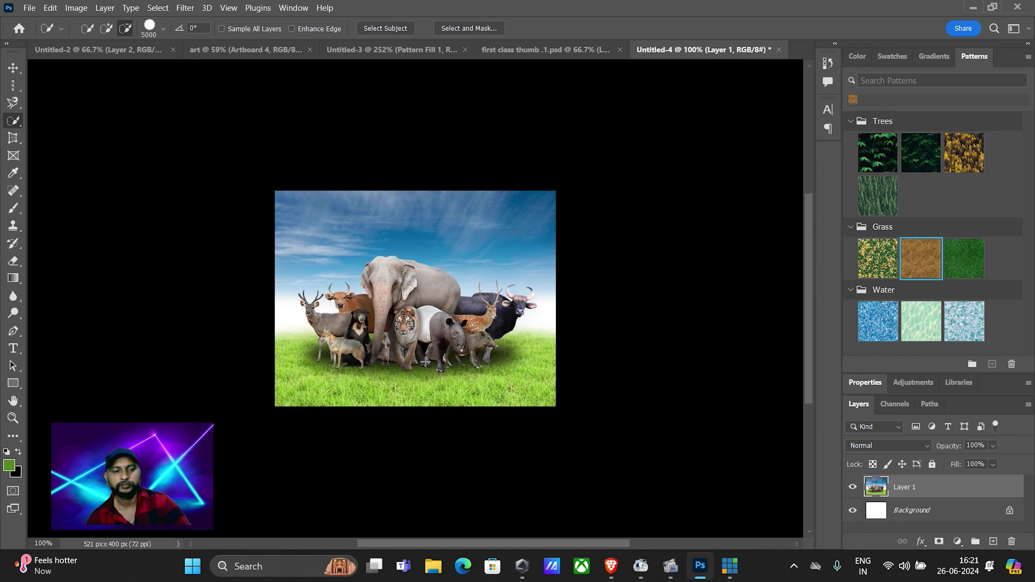
pyautogui.click(163, 28)
pyautogui.moveTo(170, 97); pyautogui.dragTo(162, 96)
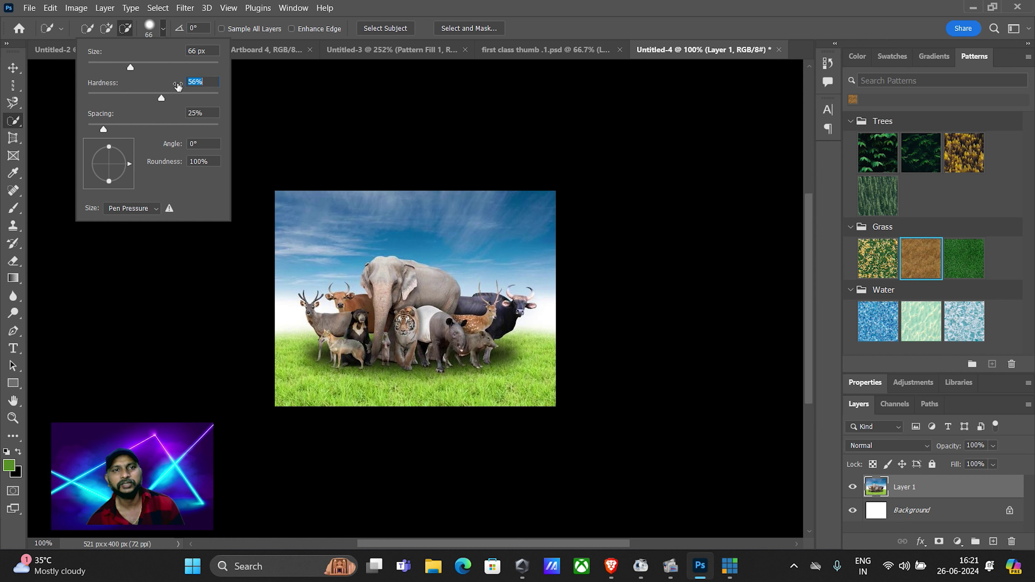
pyautogui.click(359, 4)
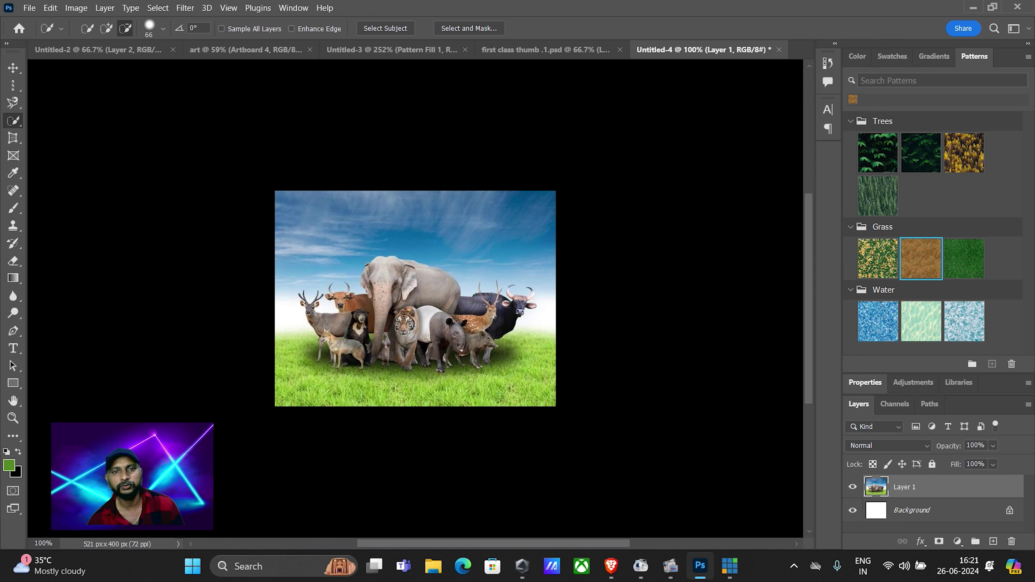
# Step: In Add mode, paint over the elephant and left animals, then undo the stroke
pyautogui.click(106, 28)
pyautogui.moveTo(355, 334); pyautogui.dragTo(469, 309)
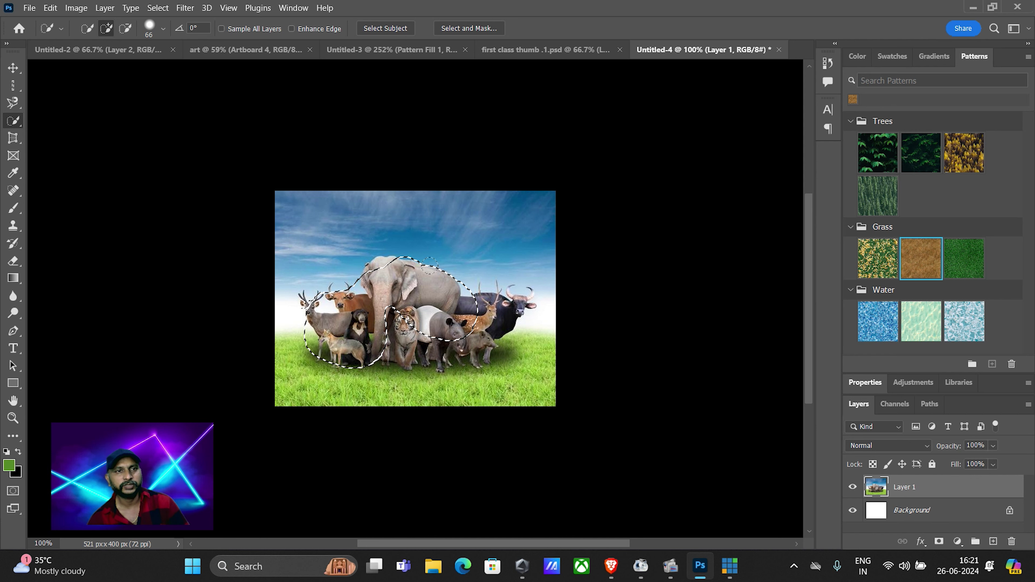
pyautogui.hotkey('ctrl', 'z')
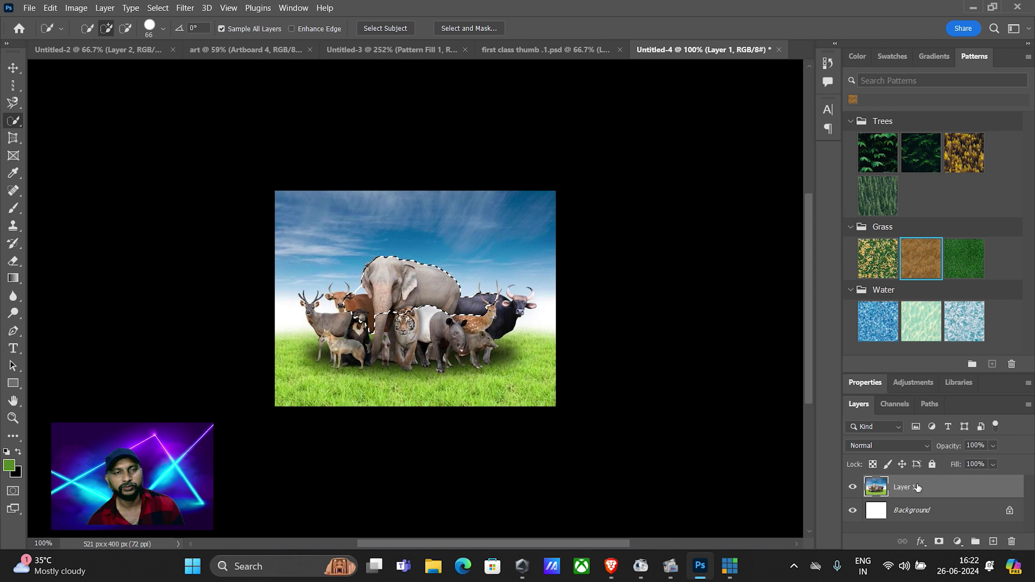
# Step: Turn off Sample All Layers and Enhance Edge, and add the left deer and cow
pyautogui.click(226, 26)
pyautogui.moveTo(350, 322); pyautogui.dragTo(328, 297)
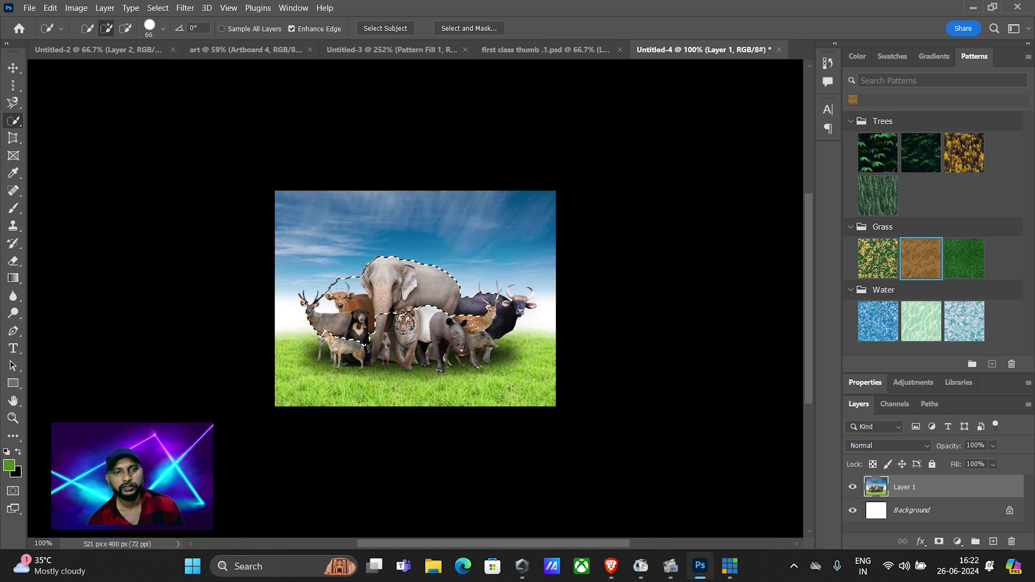
pyautogui.click(291, 28)
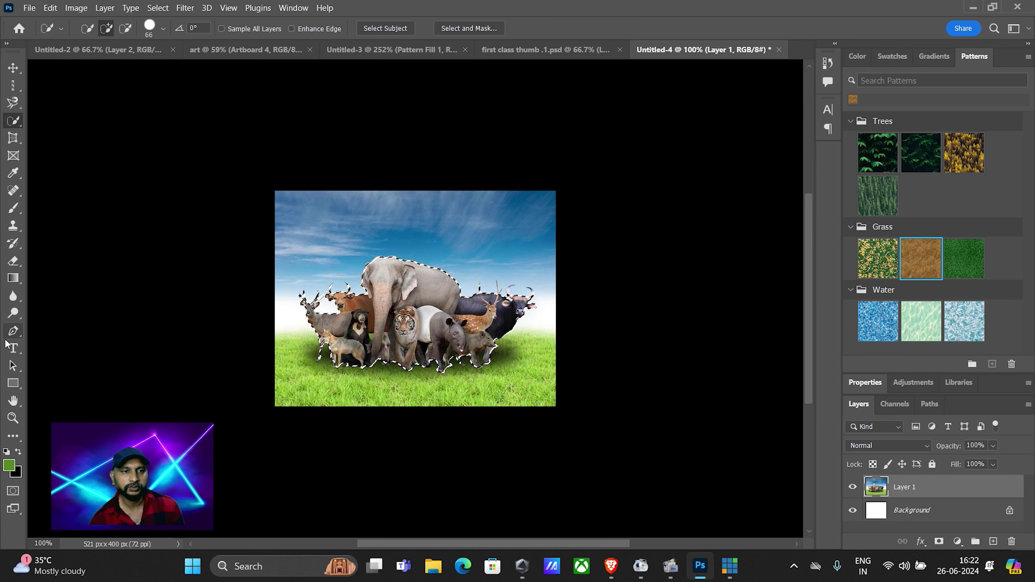
pyautogui.click(13, 331)
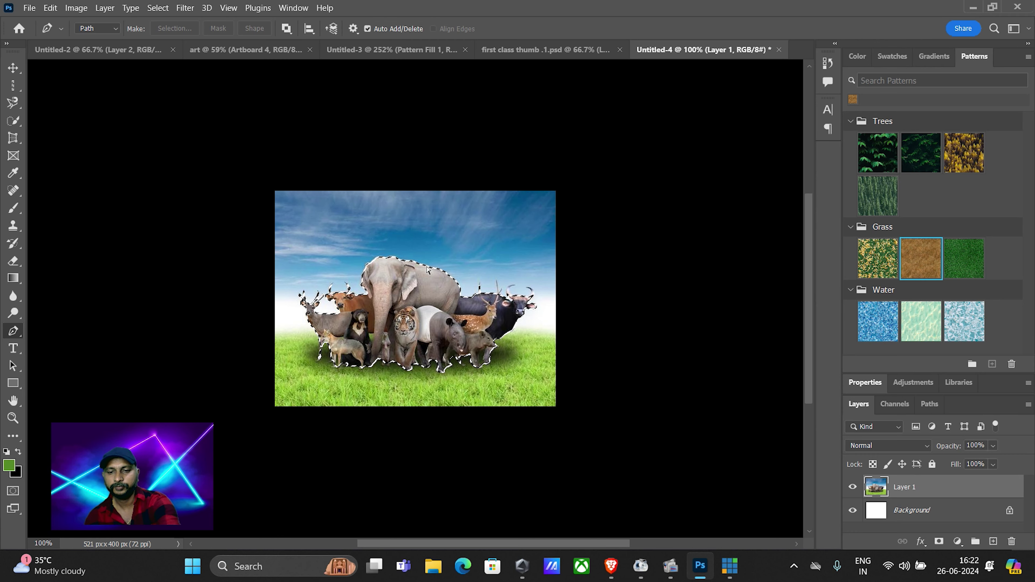
# Step: At 400% zoom, trace a pen path along the elephant and buffalo backs, then deselect and delete
pyautogui.hotkey('ctrl', '+')
pyautogui.hotkey('ctrl', '+')
pyautogui.hotkey('ctrl', '+')
pyautogui.click(438, 164)
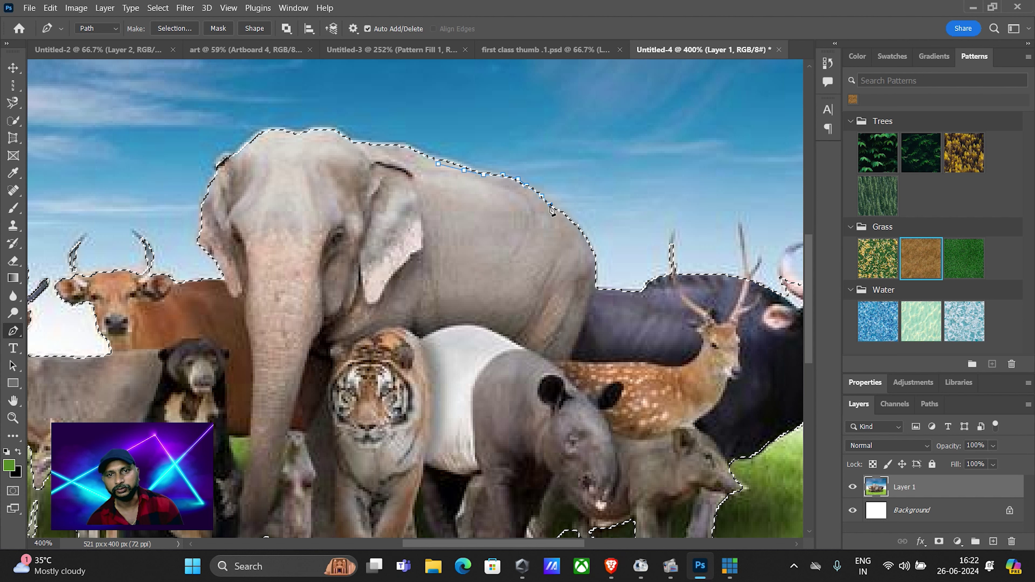
pyautogui.click(590, 239)
pyautogui.click(594, 256)
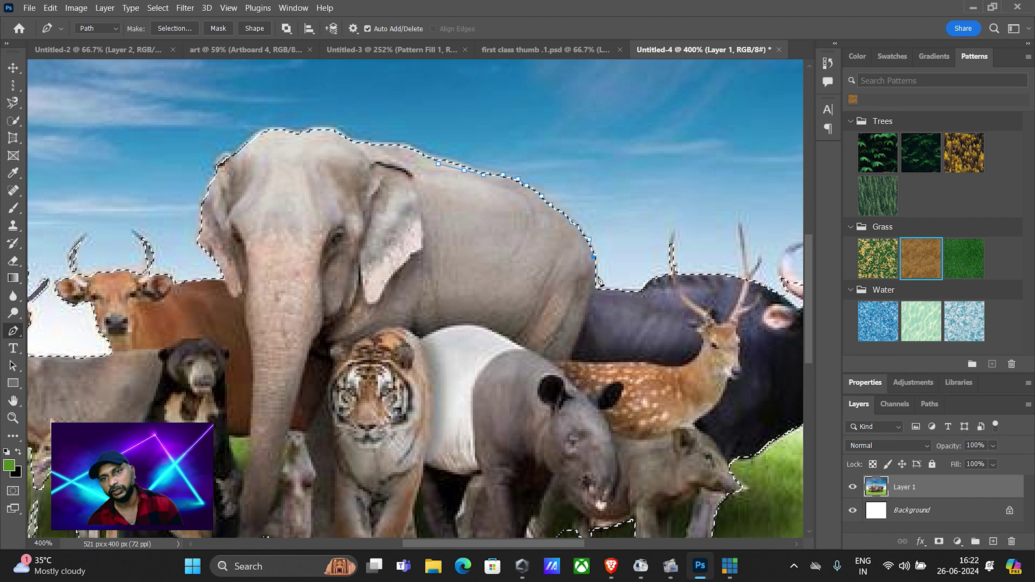
pyautogui.click(655, 282)
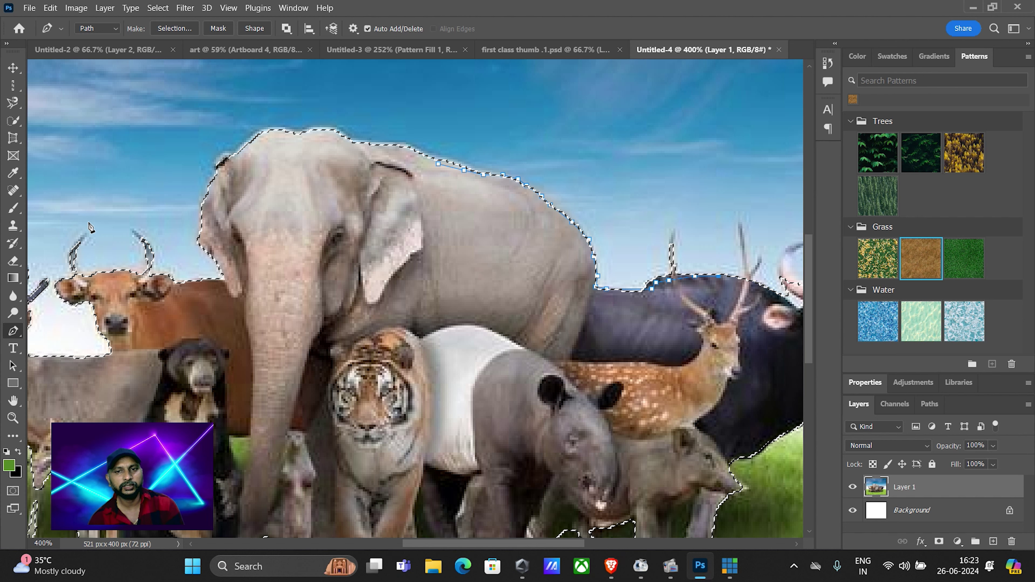
pyautogui.hotkey('ctrl', 'd')
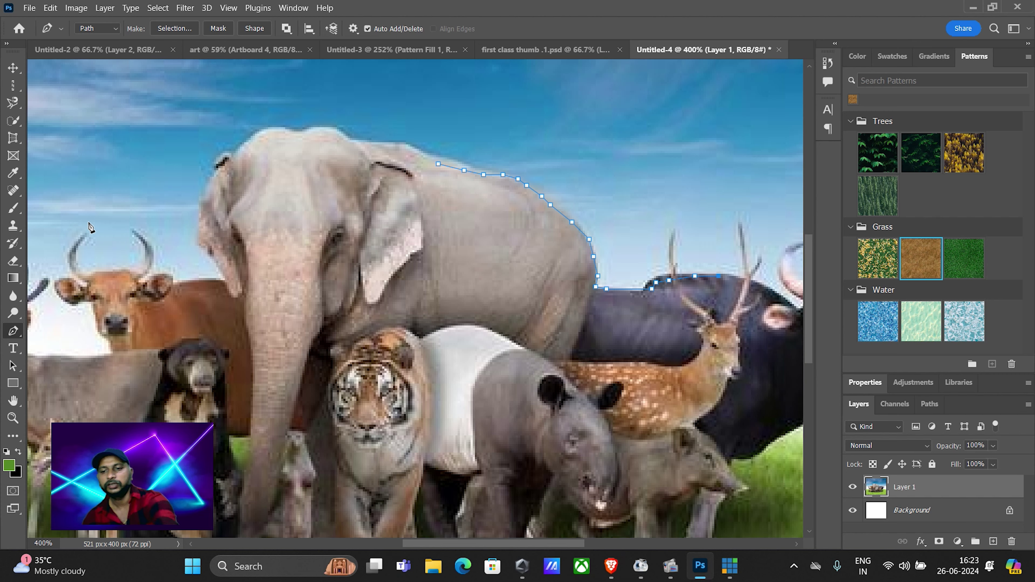
pyautogui.press('Delete')
pyautogui.press('Delete')
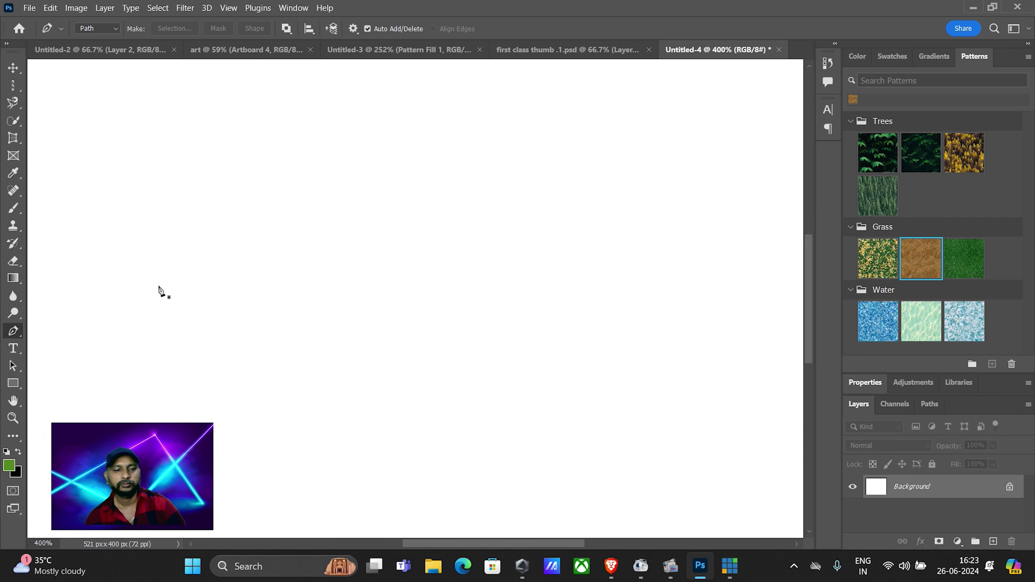
# Step: Restore the animal photo on Layer 1 and switch to the Object Selection Tool
pyautogui.hotkey('ctrl', 'z')
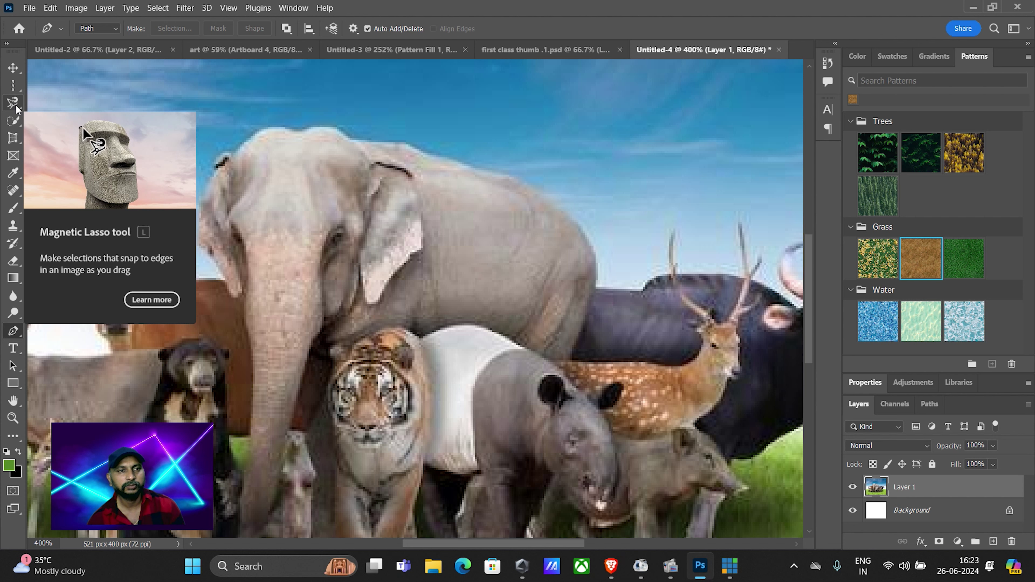
pyautogui.click(16, 121)
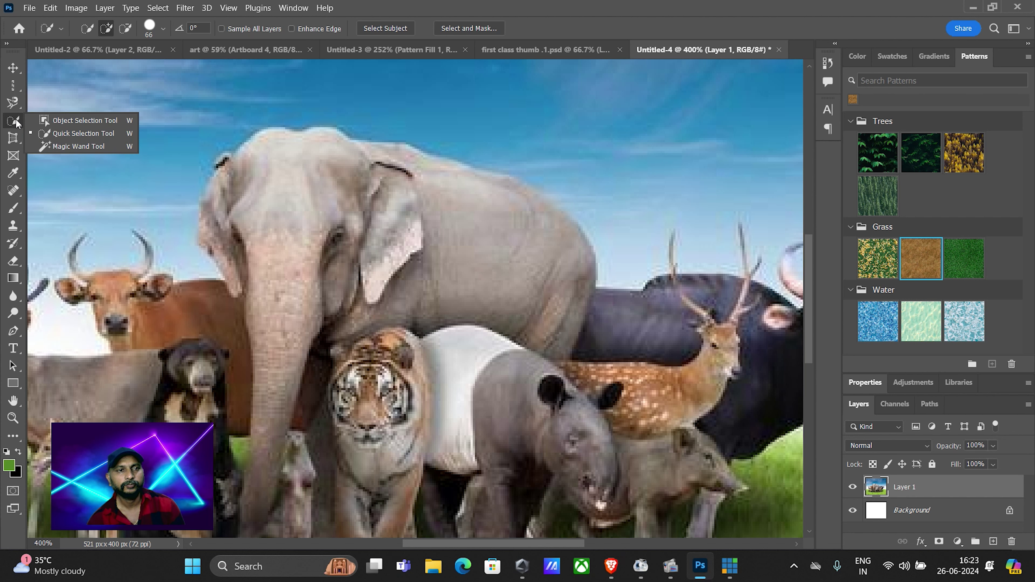
pyautogui.click(589, 26)
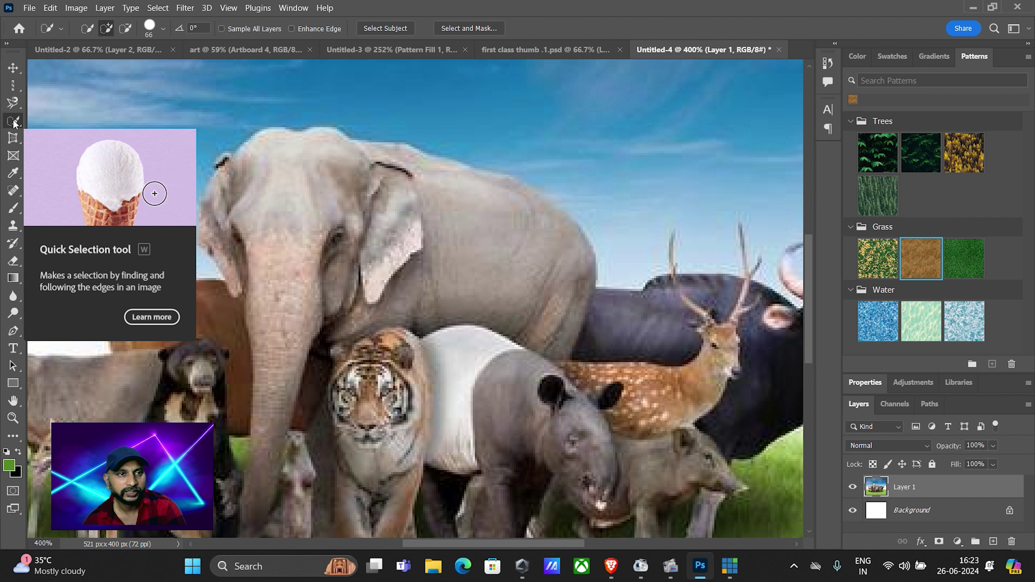
pyautogui.click(13, 86)
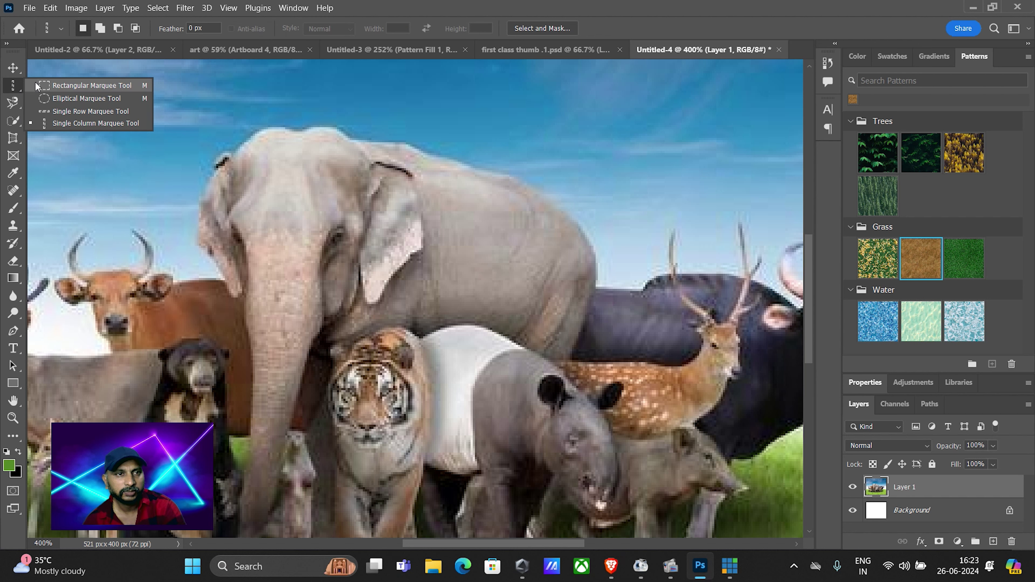
pyautogui.click(433, 12)
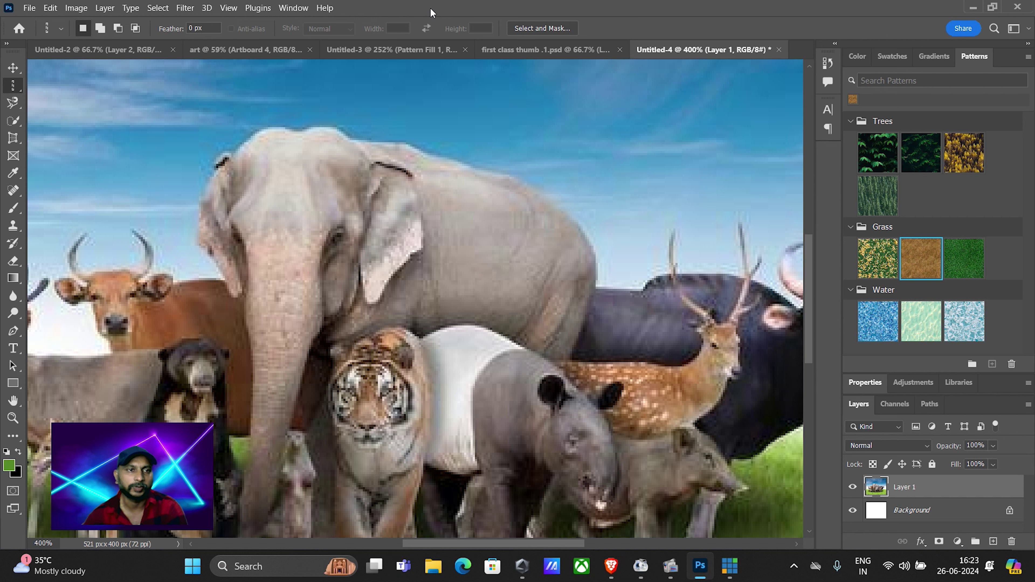
pyautogui.click(13, 121)
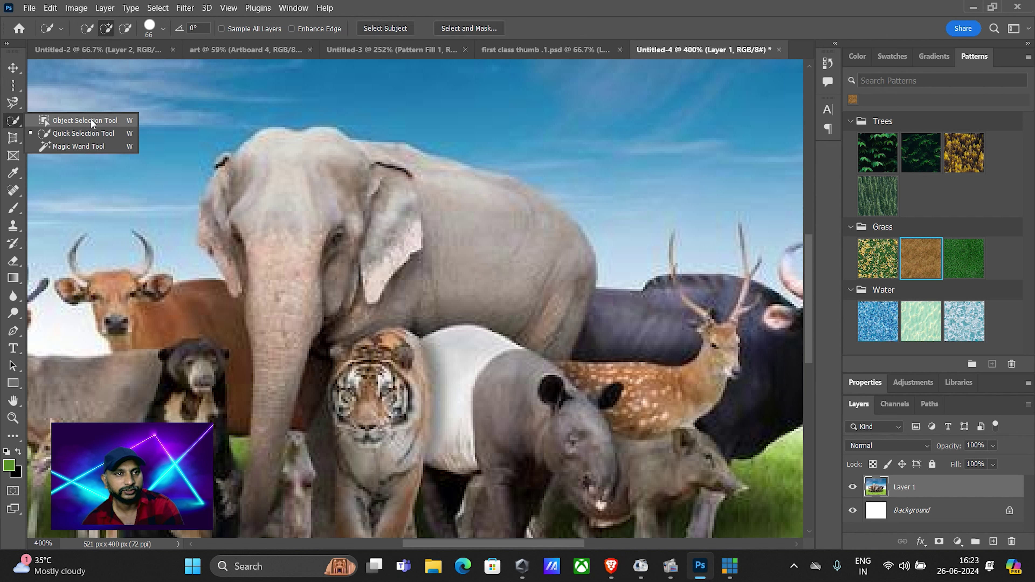
pyautogui.click(91, 120)
# Step: Shift-click the elephant, tapir, tiger and remaining animals to select the whole group
pyautogui.click(380, 255)
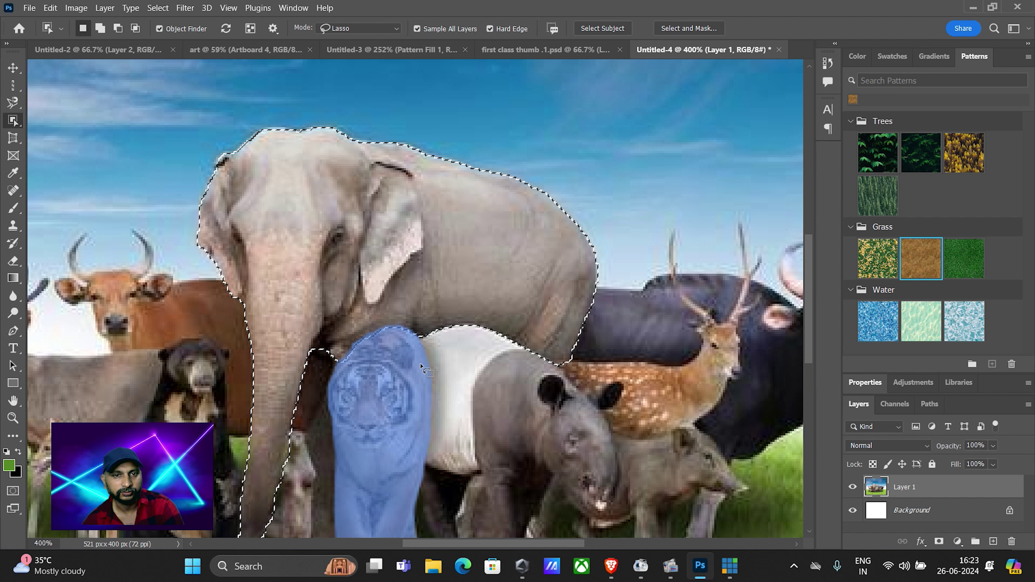
pyautogui.click(450, 369)
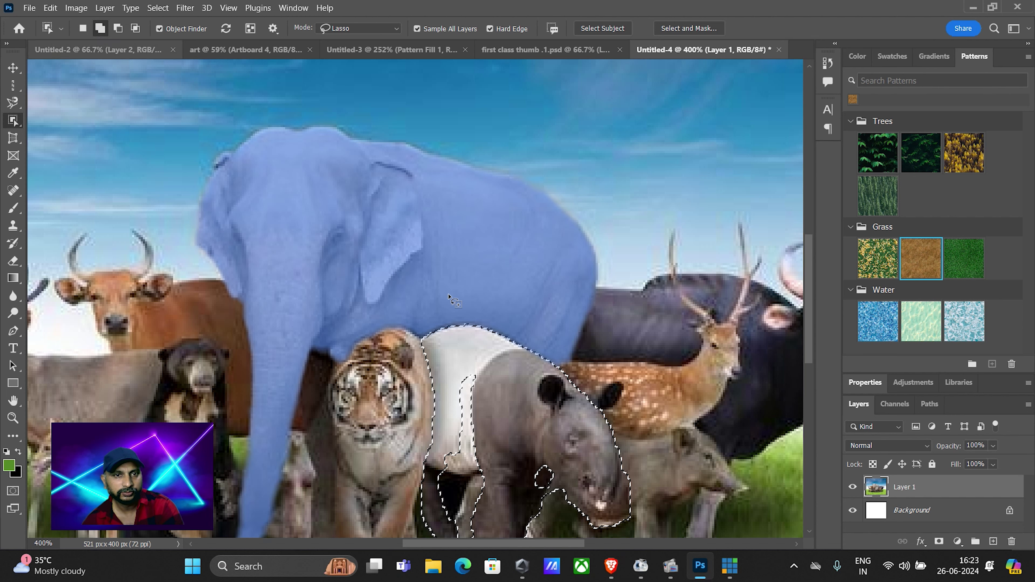
pyautogui.keyDown('shift'); pyautogui.click(437, 306); pyautogui.keyUp('shift')
pyautogui.keyDown('shift'); pyautogui.click(384, 391); pyautogui.keyUp('shift')
pyautogui.keyDown('shift'); pyautogui.click(299, 455); pyautogui.keyUp('shift')
pyautogui.scroll(-4, 302, 449)
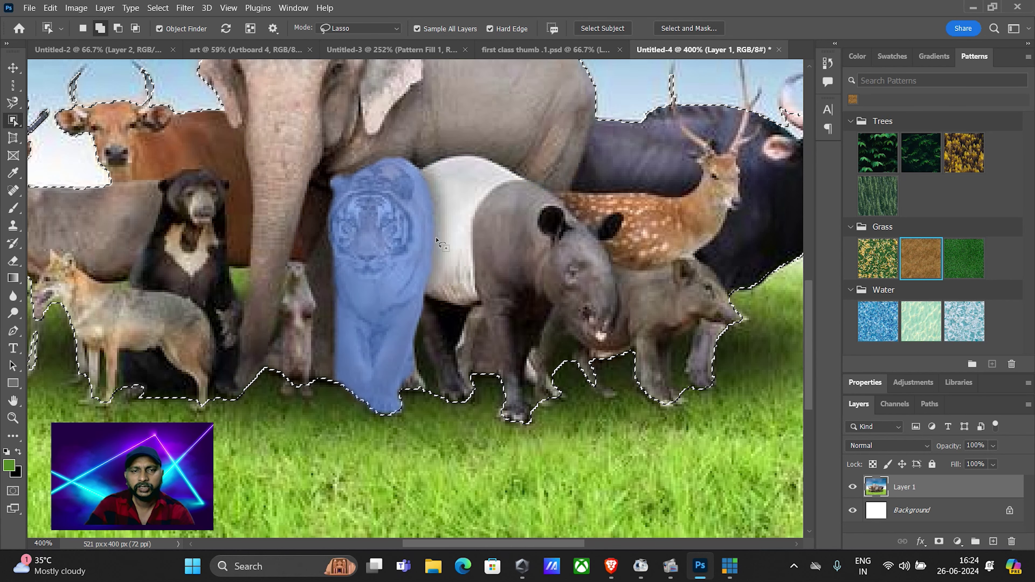
pyautogui.scroll(1, 444, 245)
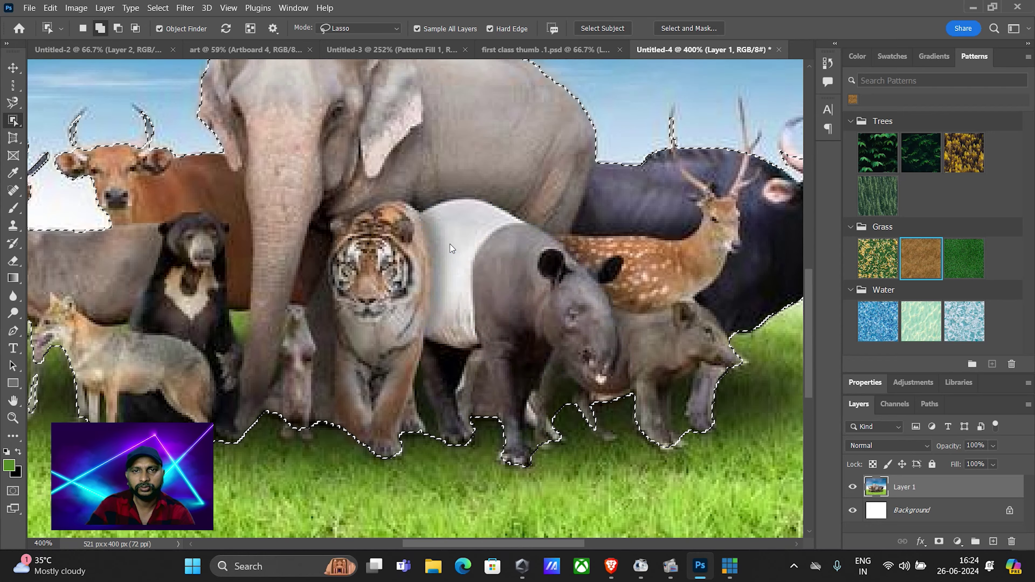
pyautogui.scroll(1, 450, 248)
pyautogui.scroll(1, 450, 248)
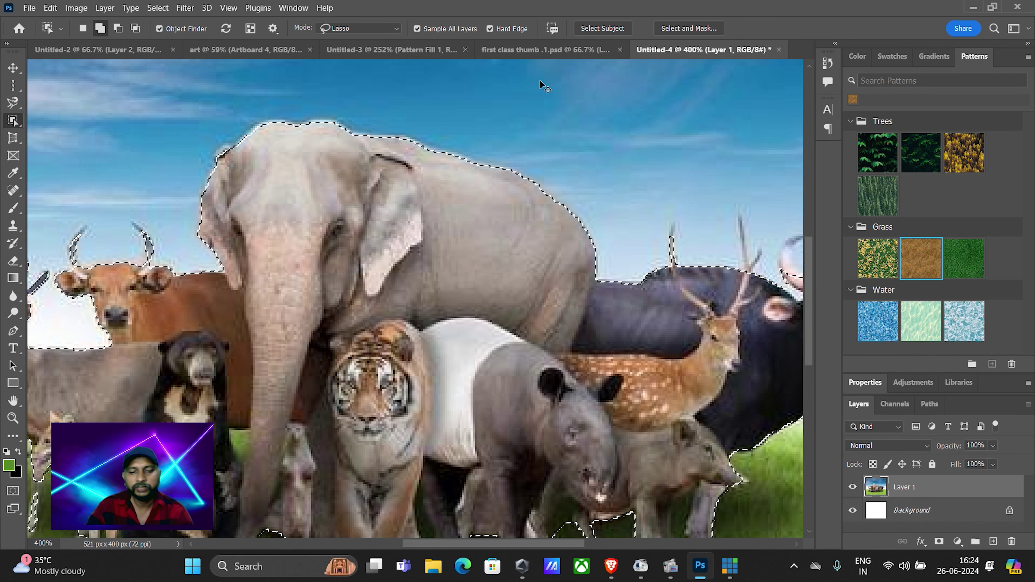
pyautogui.hotkey('ctrl', 'n')
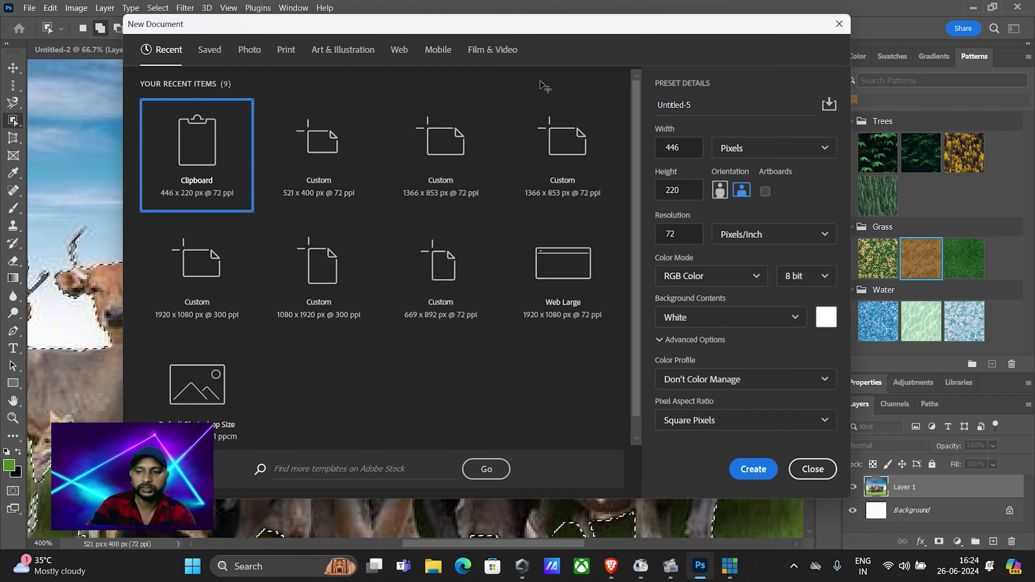
# Step: Create the 446 x 220 px clipboard-sized document Untitled-5 and paste the animals as Layer 1
pyautogui.press('Return')
pyautogui.hotkey('ctrl', 'v')
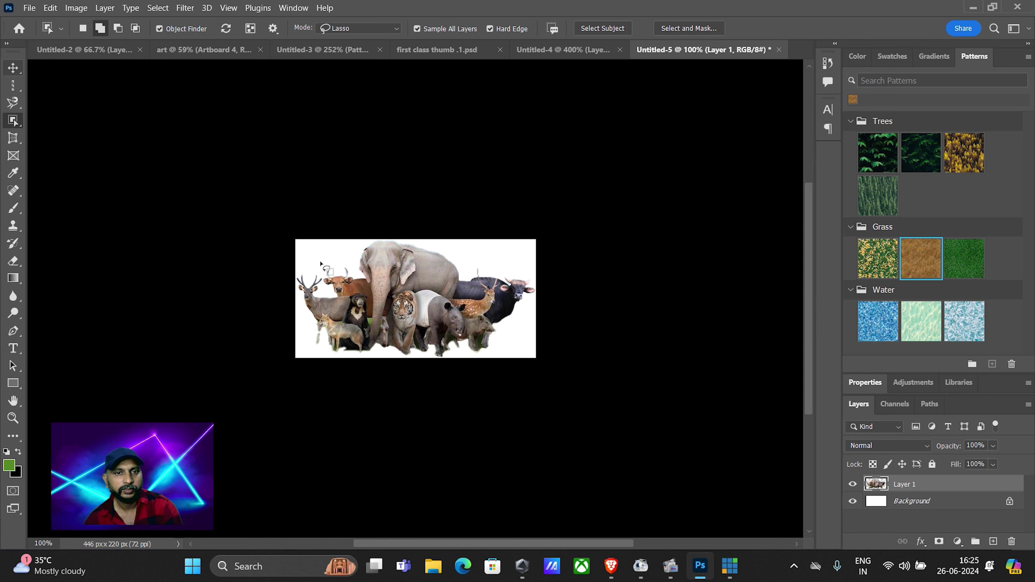
# Step: Add a green Grass Pattern Fill layer above the Background, beneath the animal group
pyautogui.click(902, 502)
pyautogui.click(964, 264)
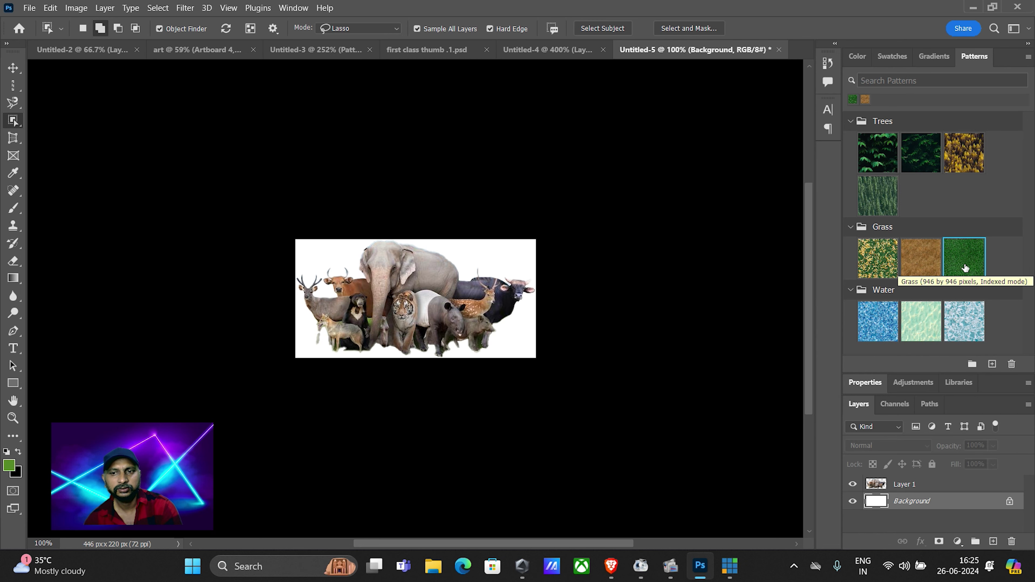
pyautogui.moveTo(965, 267); pyautogui.dragTo(517, 331)
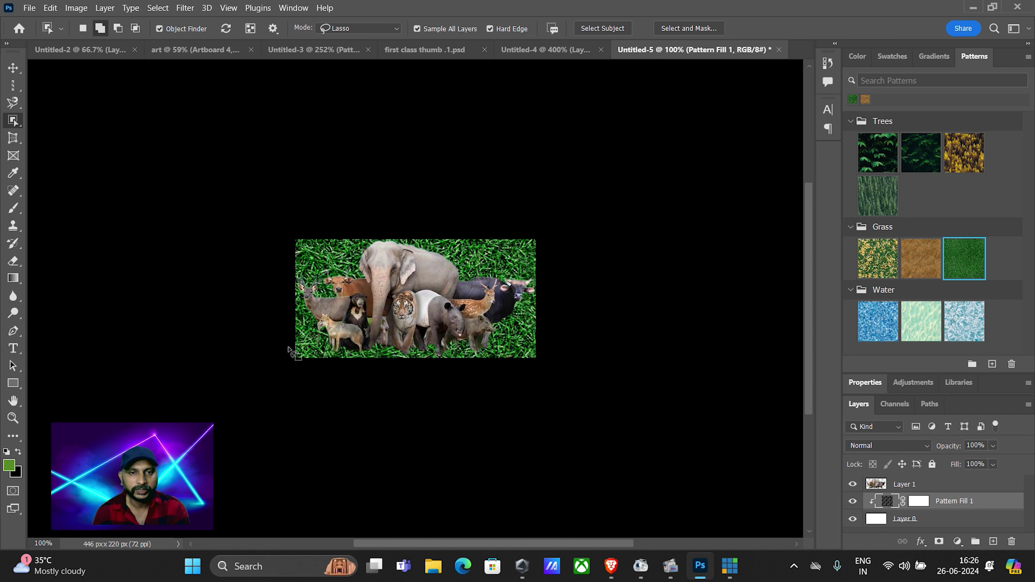
pyautogui.rightClick(20, 124)
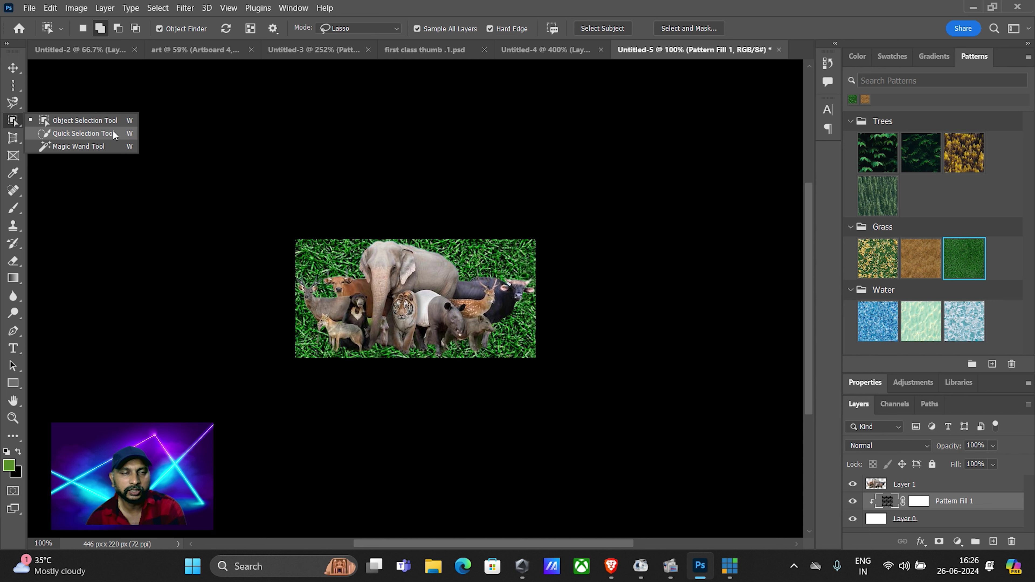
pyautogui.click(94, 147)
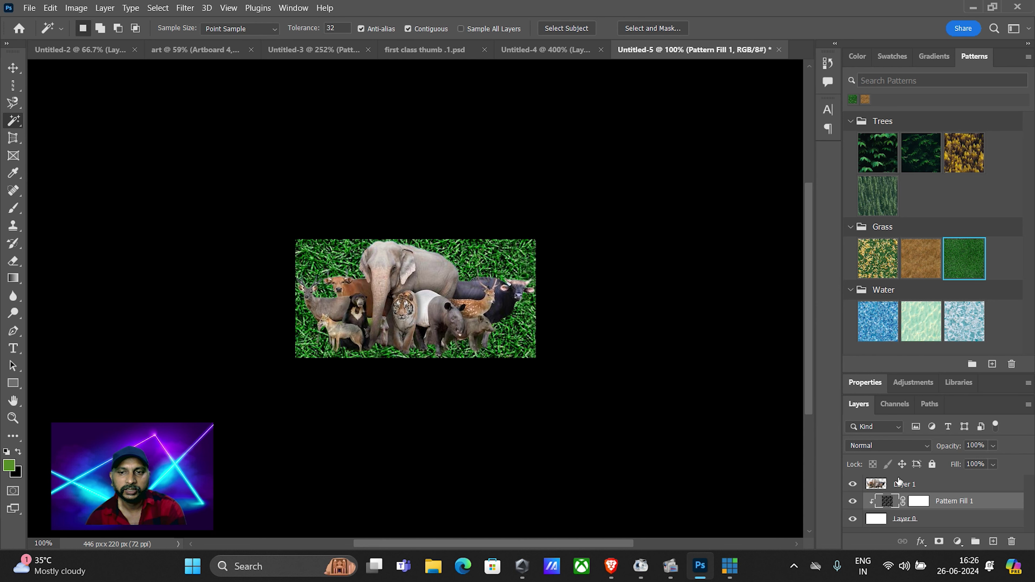
# Step: In Untitled-4, Magic Wand-select a sky patch above the elephant and set Tolerance to 100
pyautogui.click(899, 483)
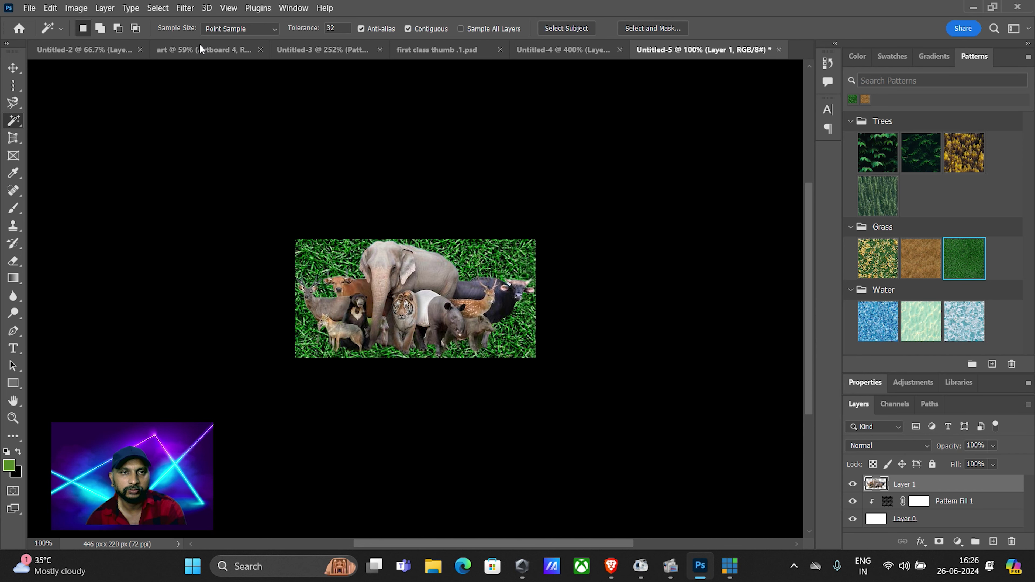
pyautogui.click(568, 50)
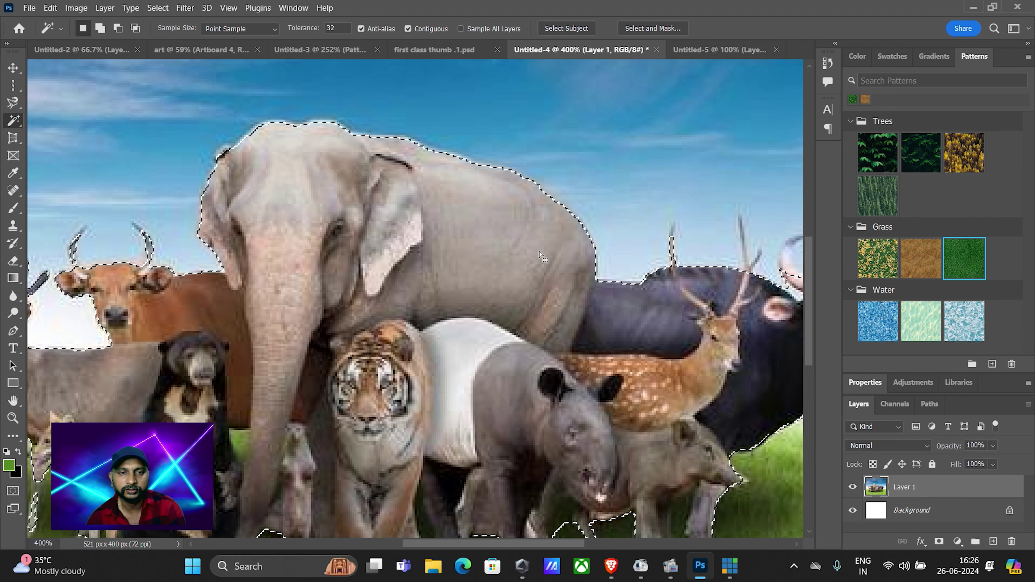
pyautogui.hotkey('ctrl', '-')
pyautogui.hotkey('ctrl', '-')
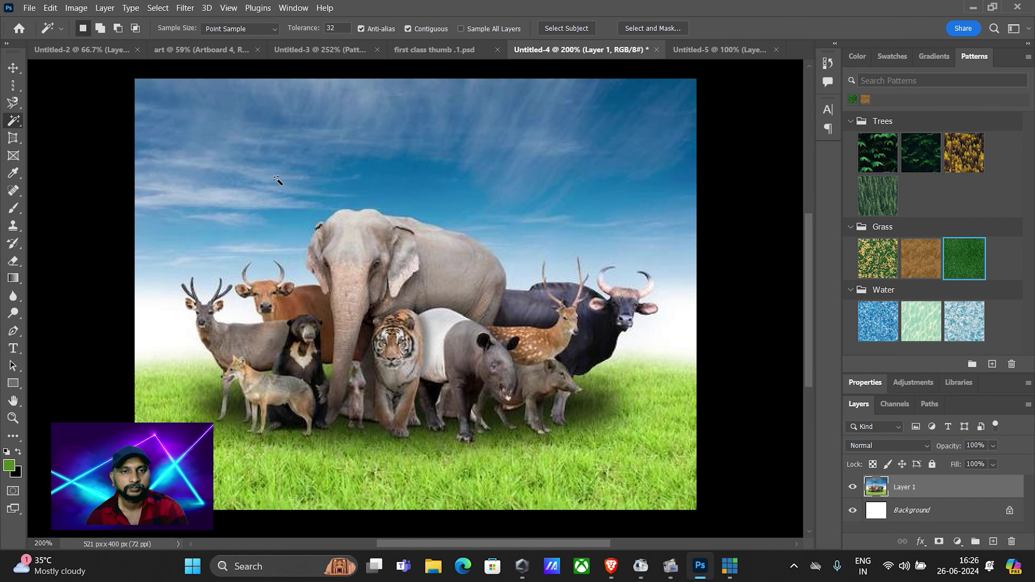
pyautogui.click(409, 194)
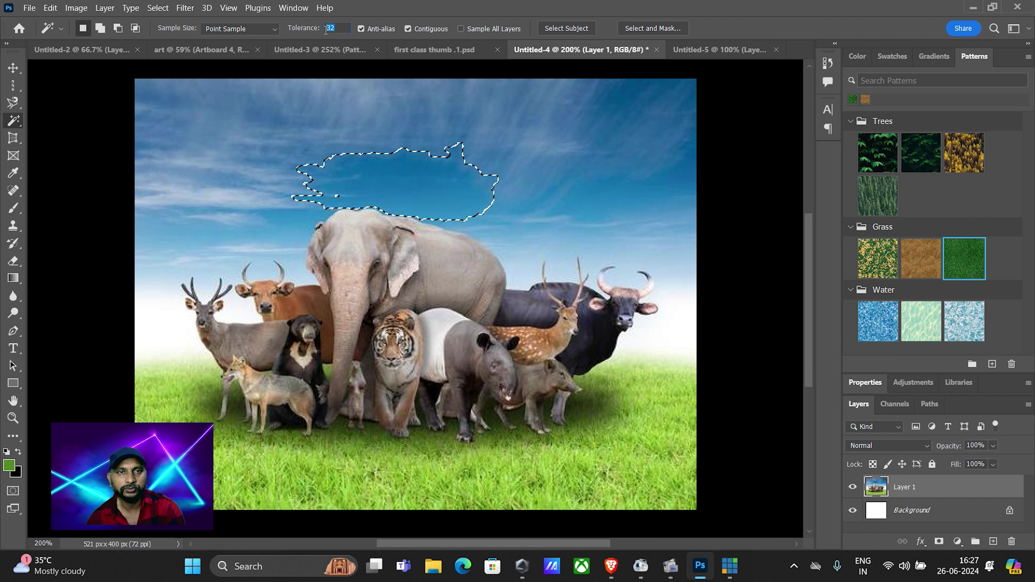
pyautogui.write('100')
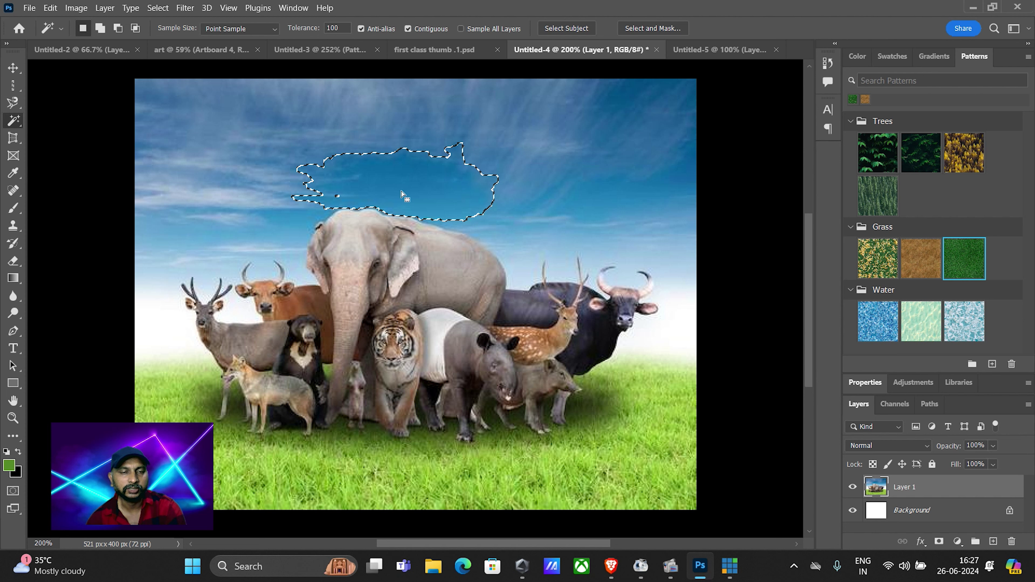
# Step: Select the sky at Tolerance 100, then lower Tolerance to 32 and deselect
pyautogui.click(499, 208)
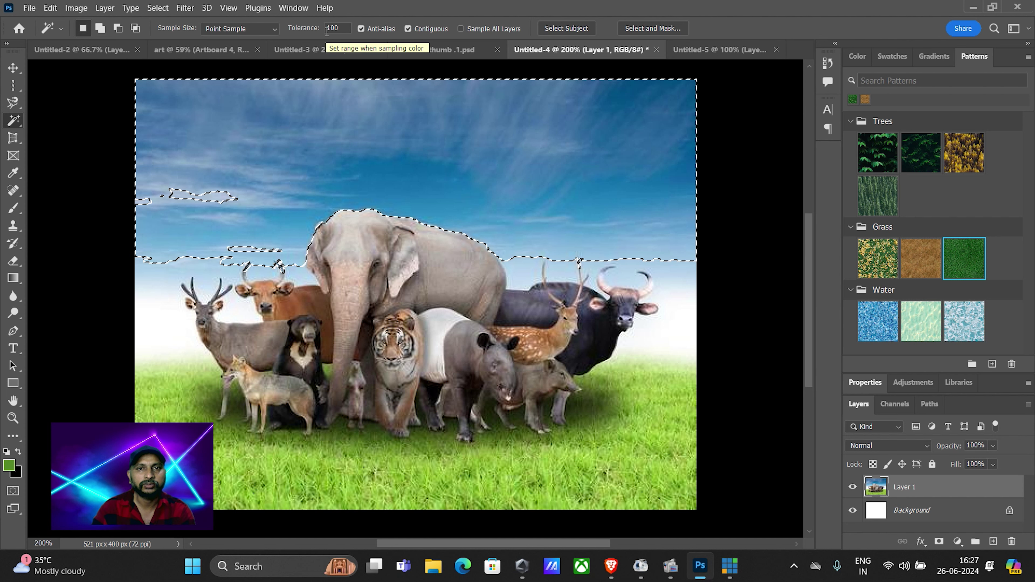
pyautogui.click(335, 27)
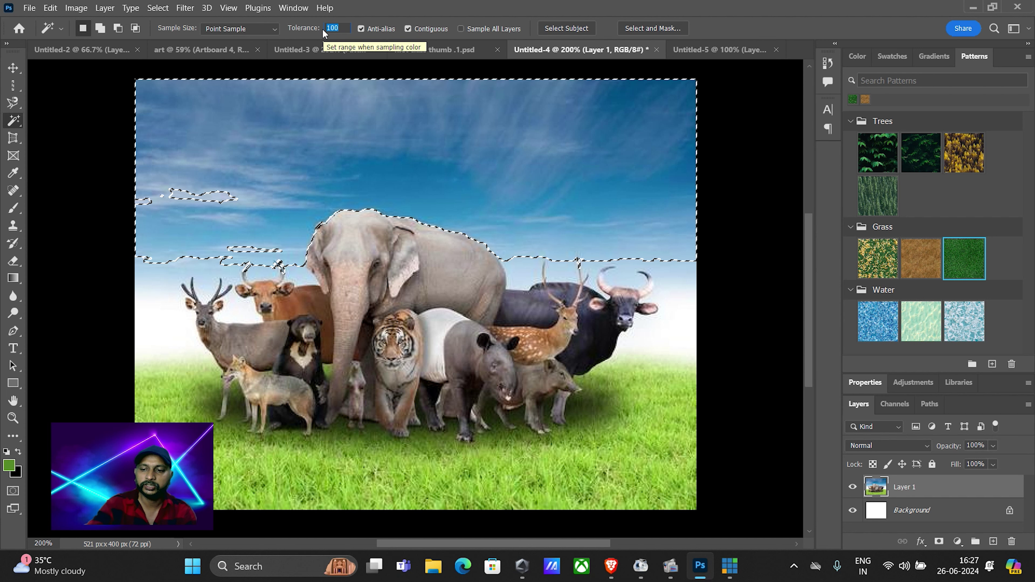
pyautogui.write('32')
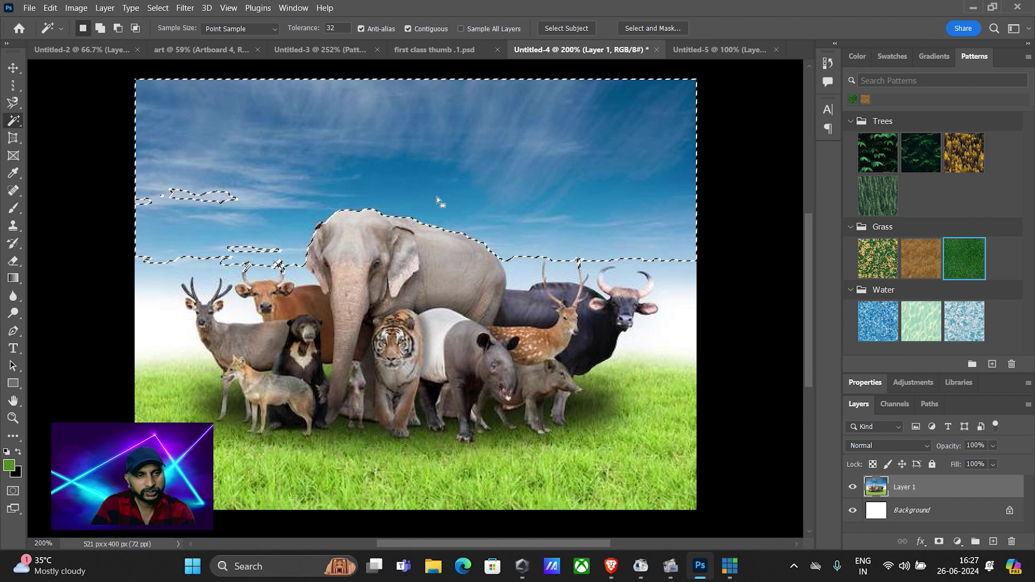
pyautogui.hotkey('ctrl', 'd')
# Step: Retry the sky selection at Tolerance 32 and then 200, deselecting after each
pyautogui.click(419, 187)
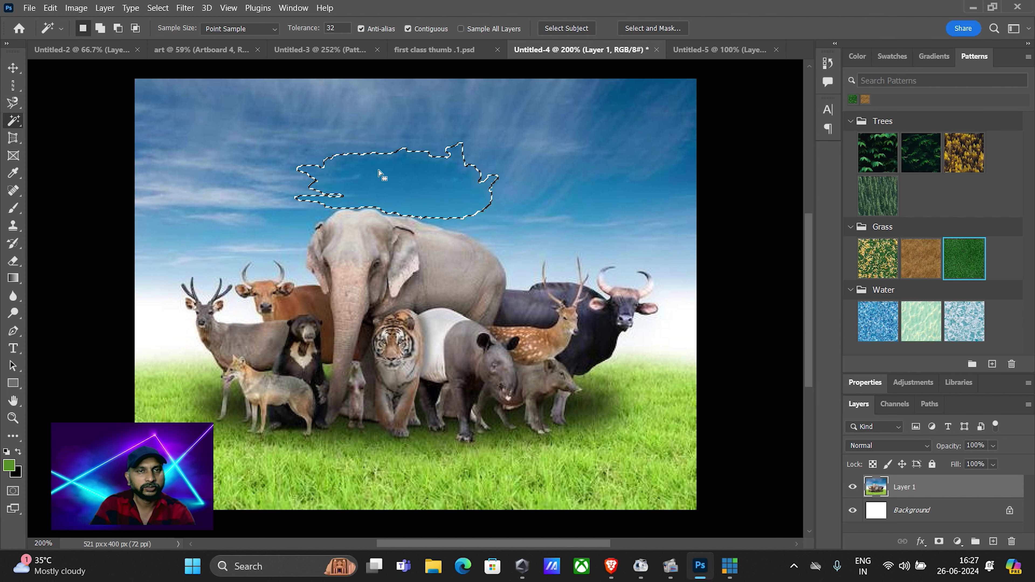
pyautogui.hotkey('ctrl', 'd')
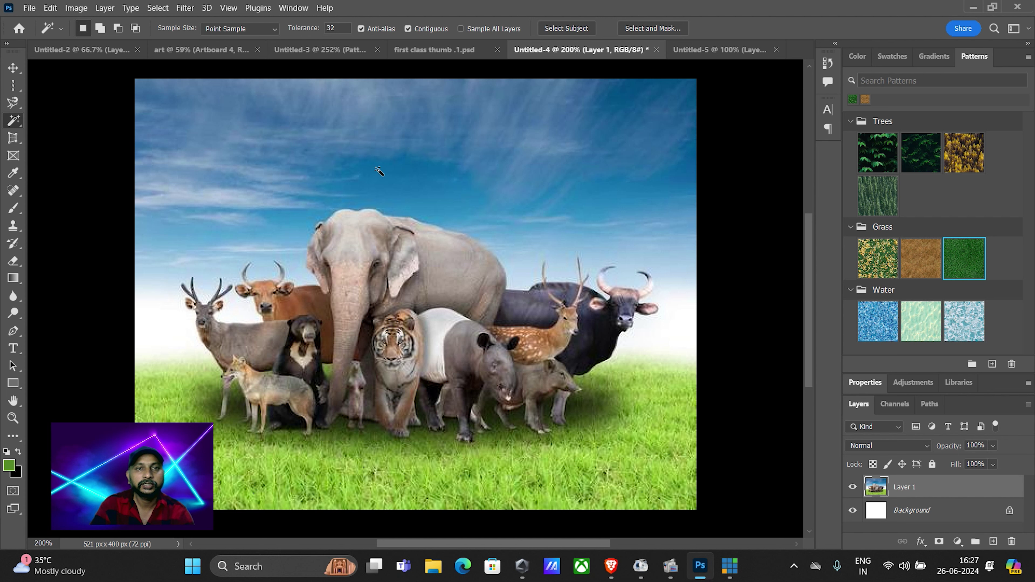
pyautogui.press('BackSpace')
pyautogui.press('BackSpace')
pyautogui.write('2')
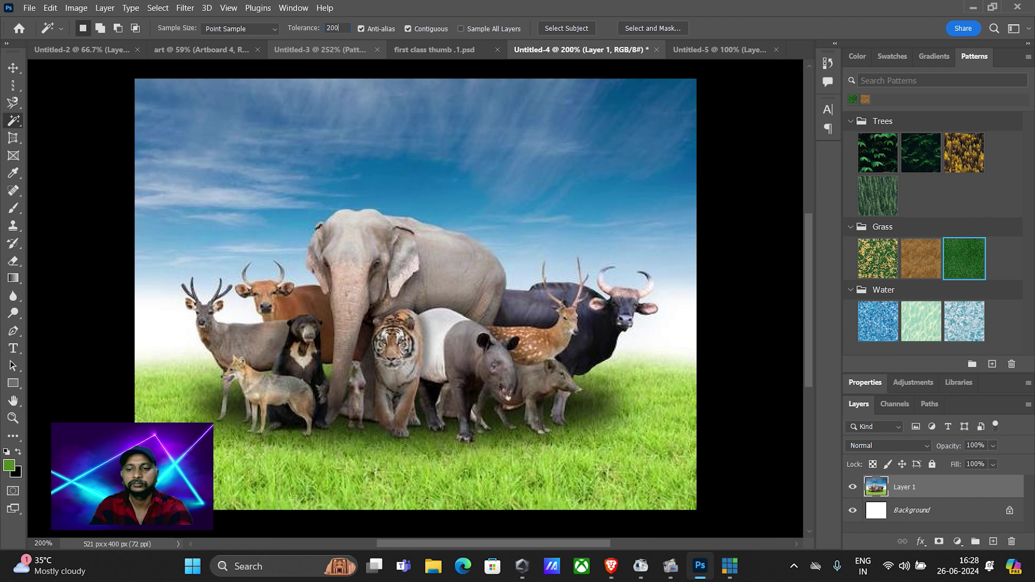
pyautogui.click(436, 203)
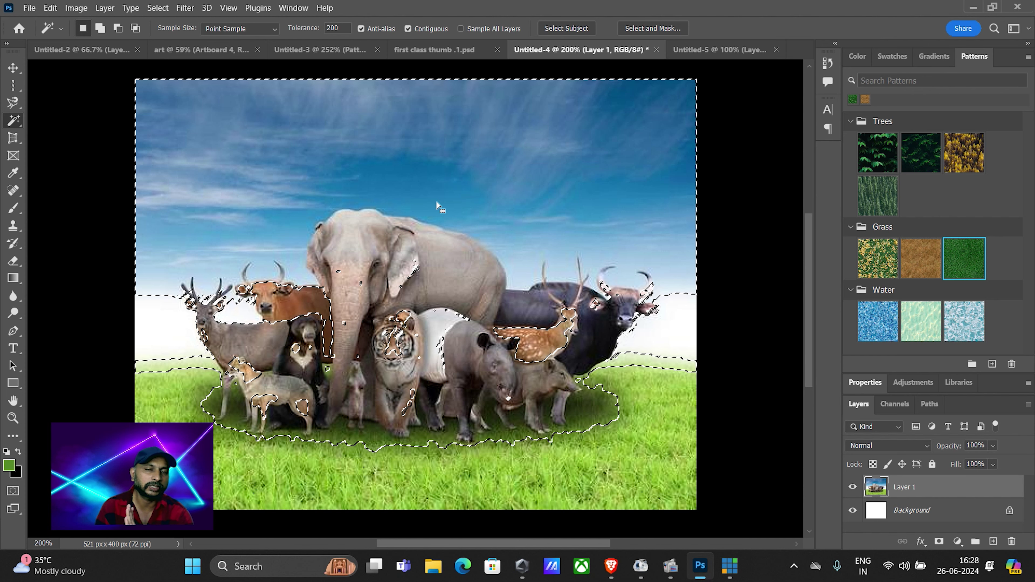
pyautogui.hotkey('ctrl', 'd')
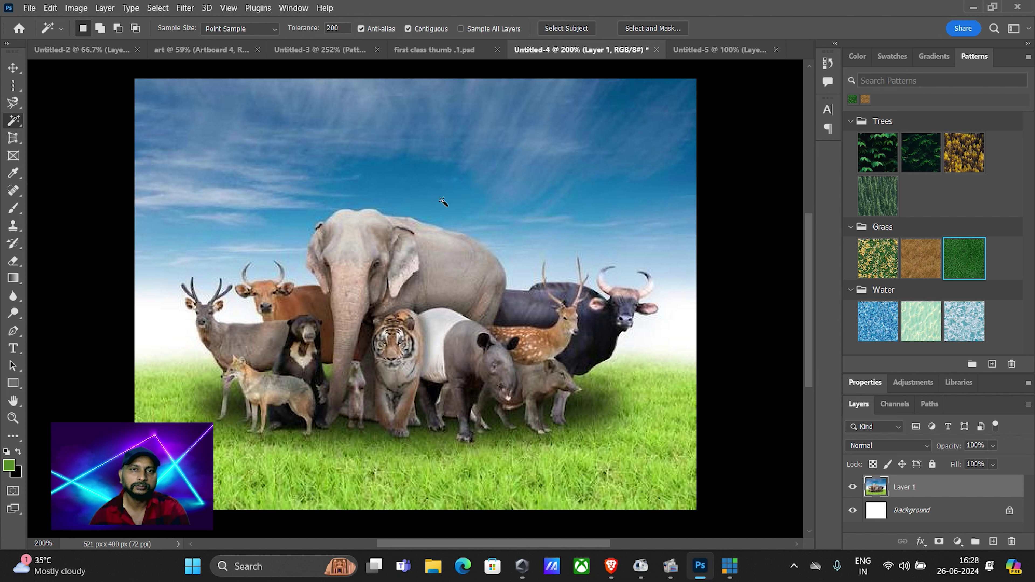